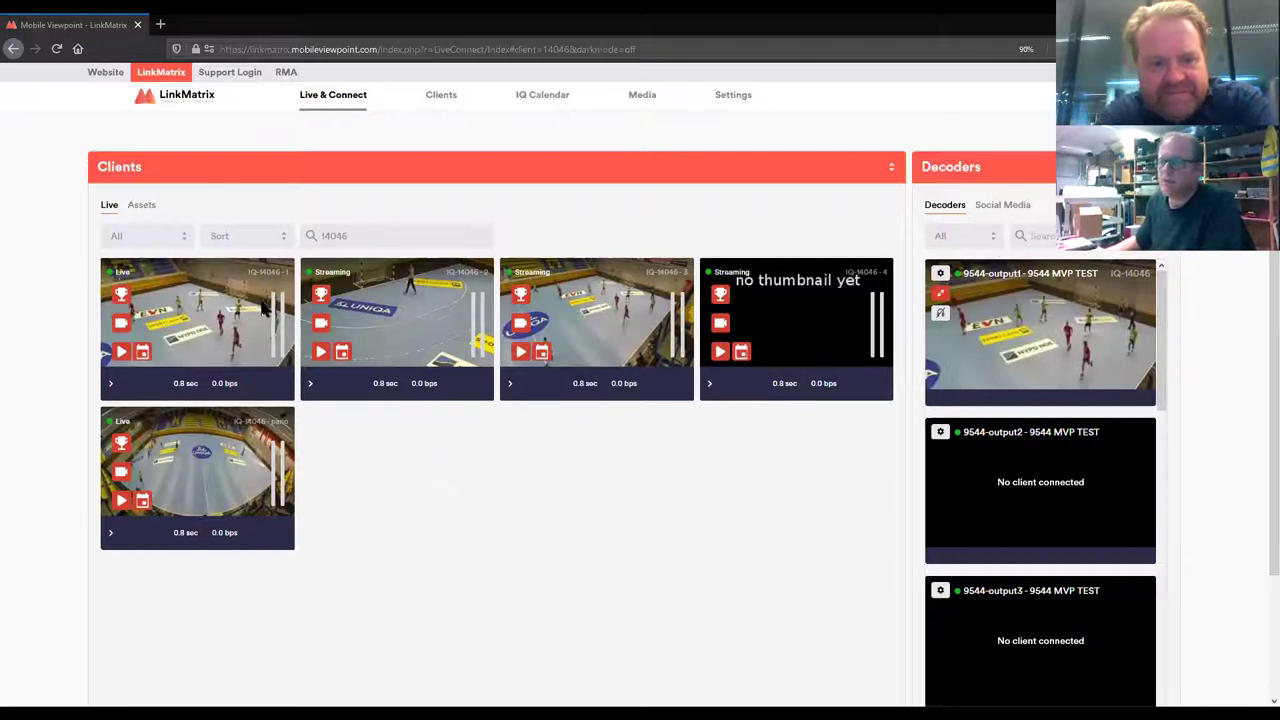
- Preview the live streams of cameras IQ-14046 - 1 and IQ-14046 - 2, and stop both previews
click(120, 353)
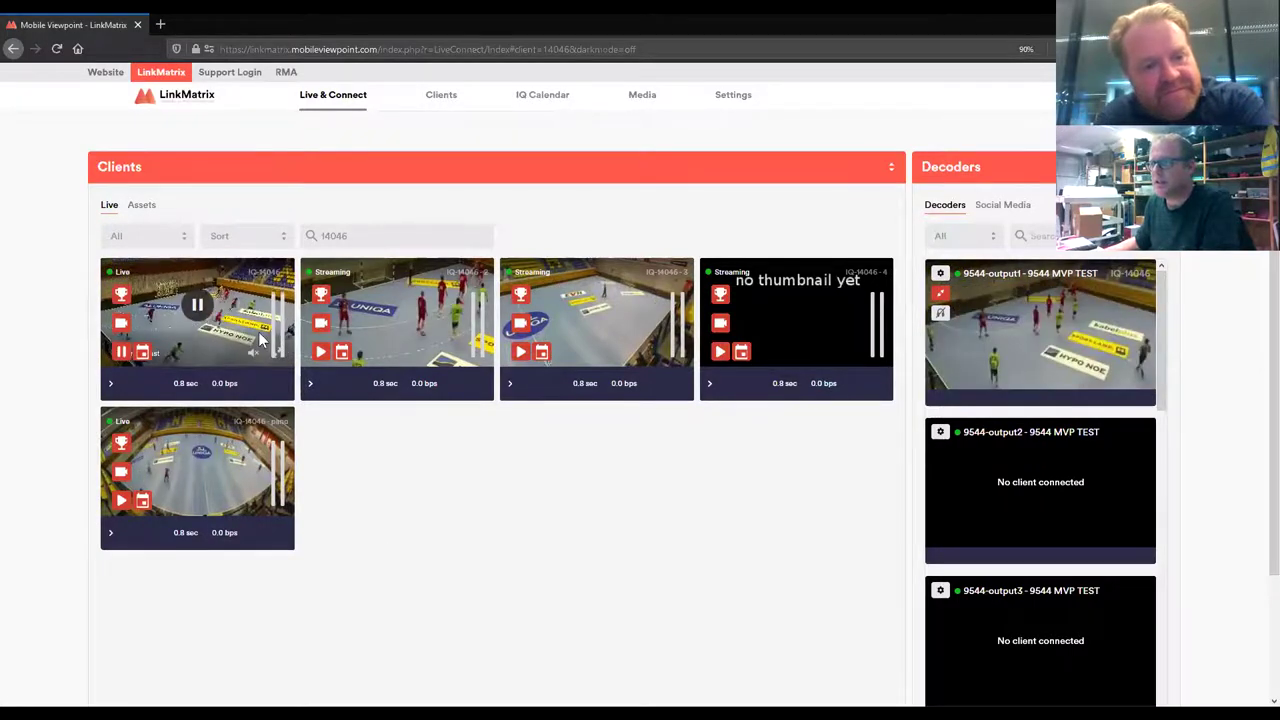
click(320, 352)
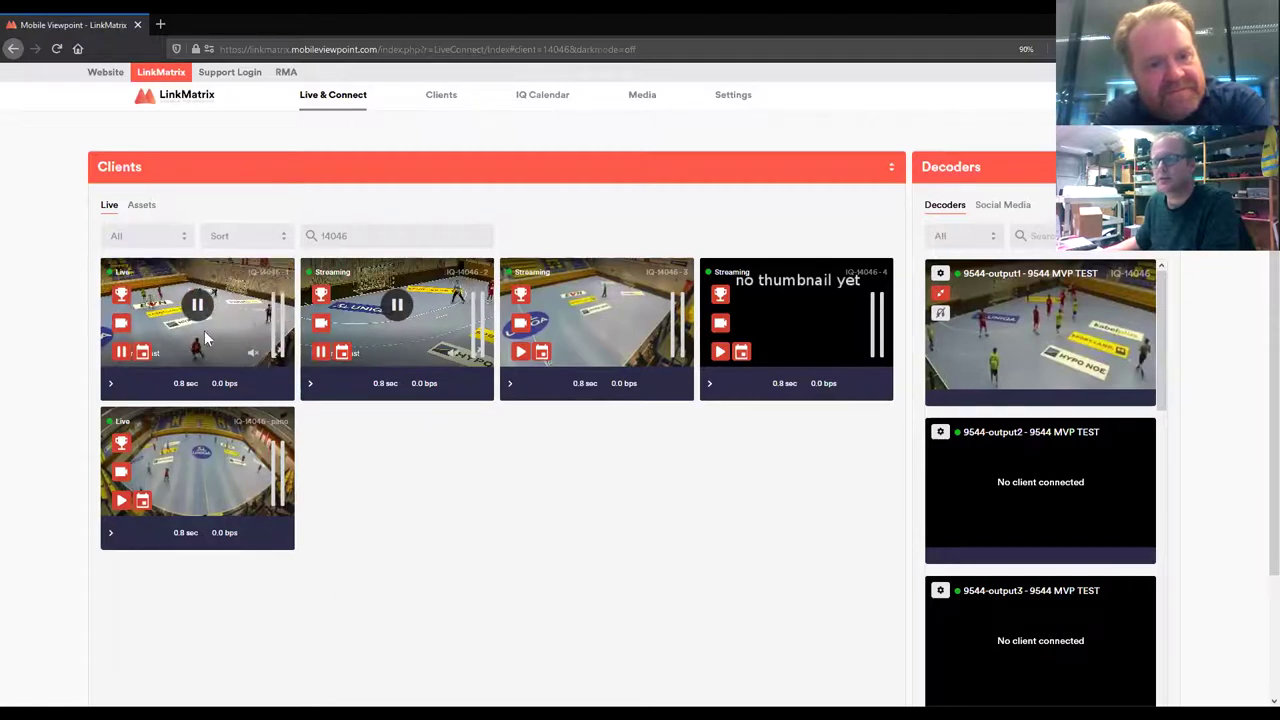
click(320, 352)
click(120, 354)
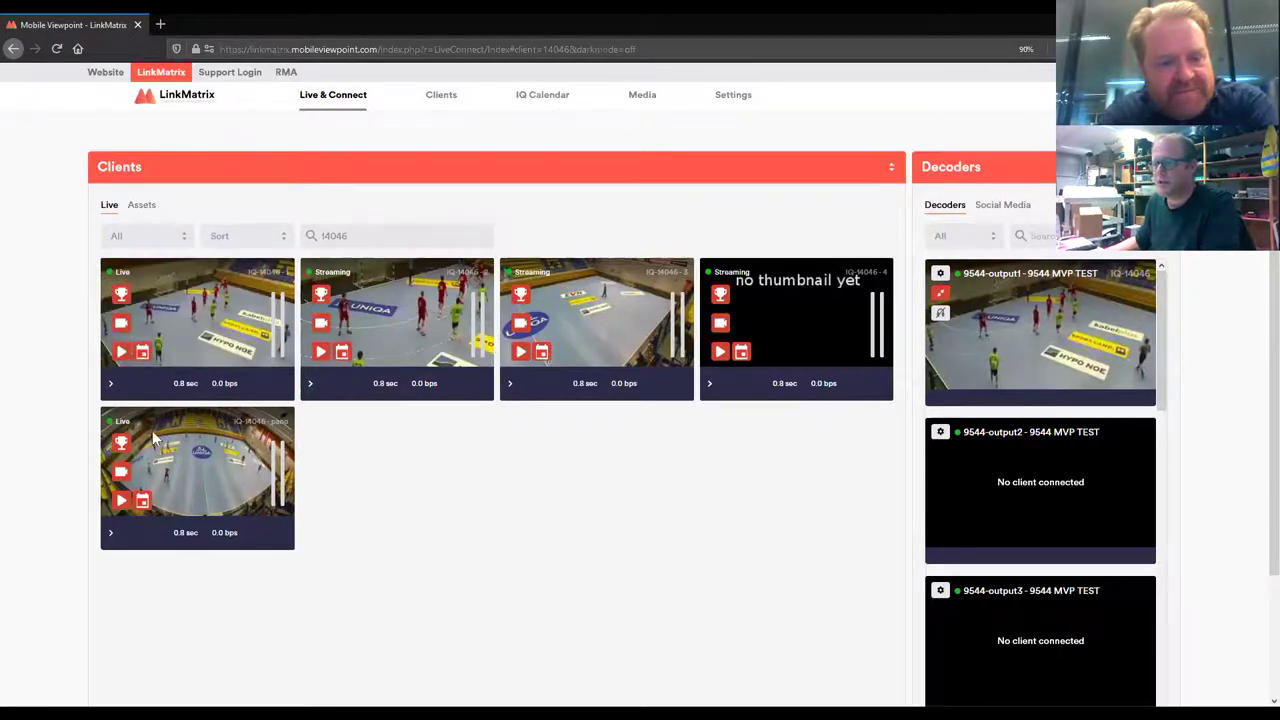
- Open the management page of client IQ-14046 - 1 and go to its IQ Streamer settings
click(224, 317)
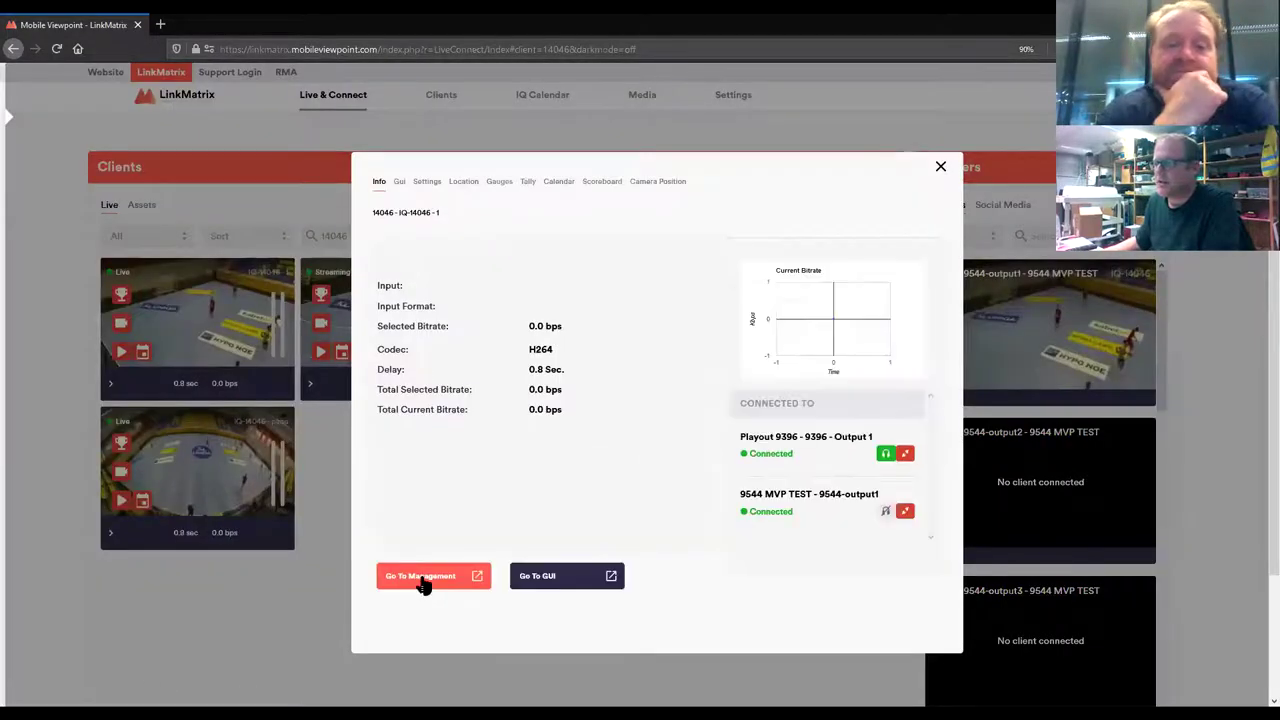
click(424, 584)
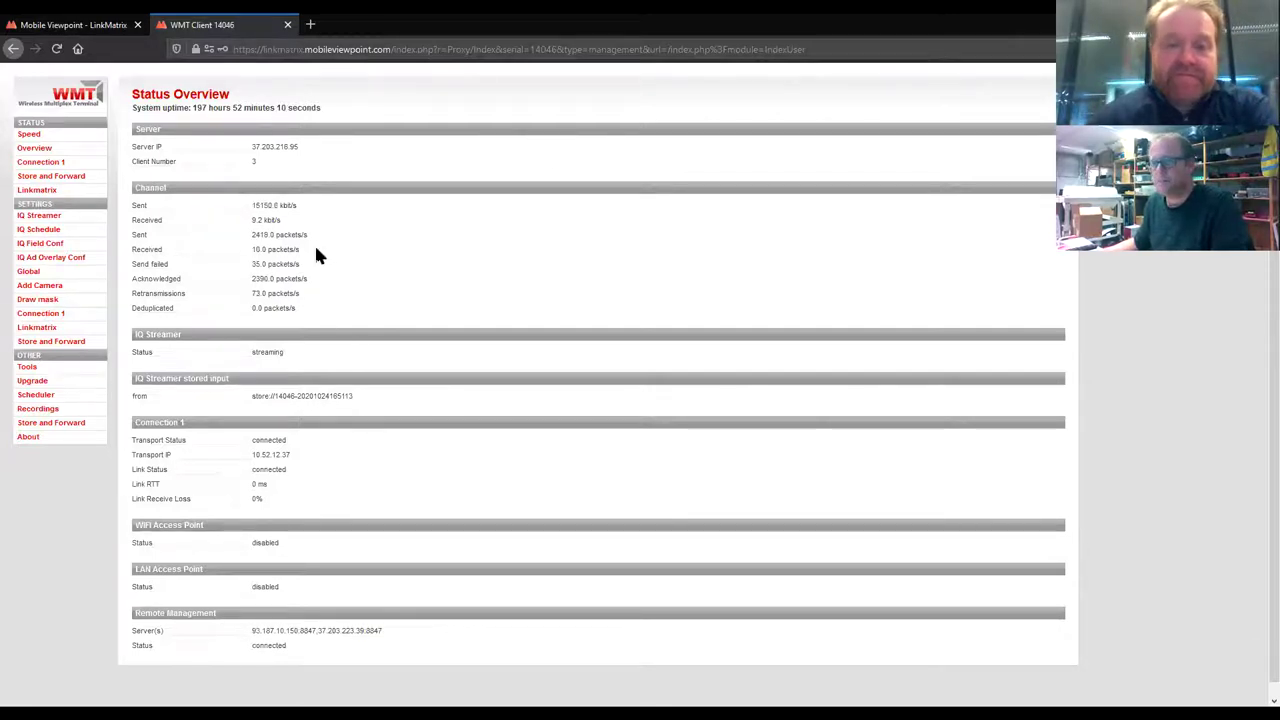
click(50, 218)
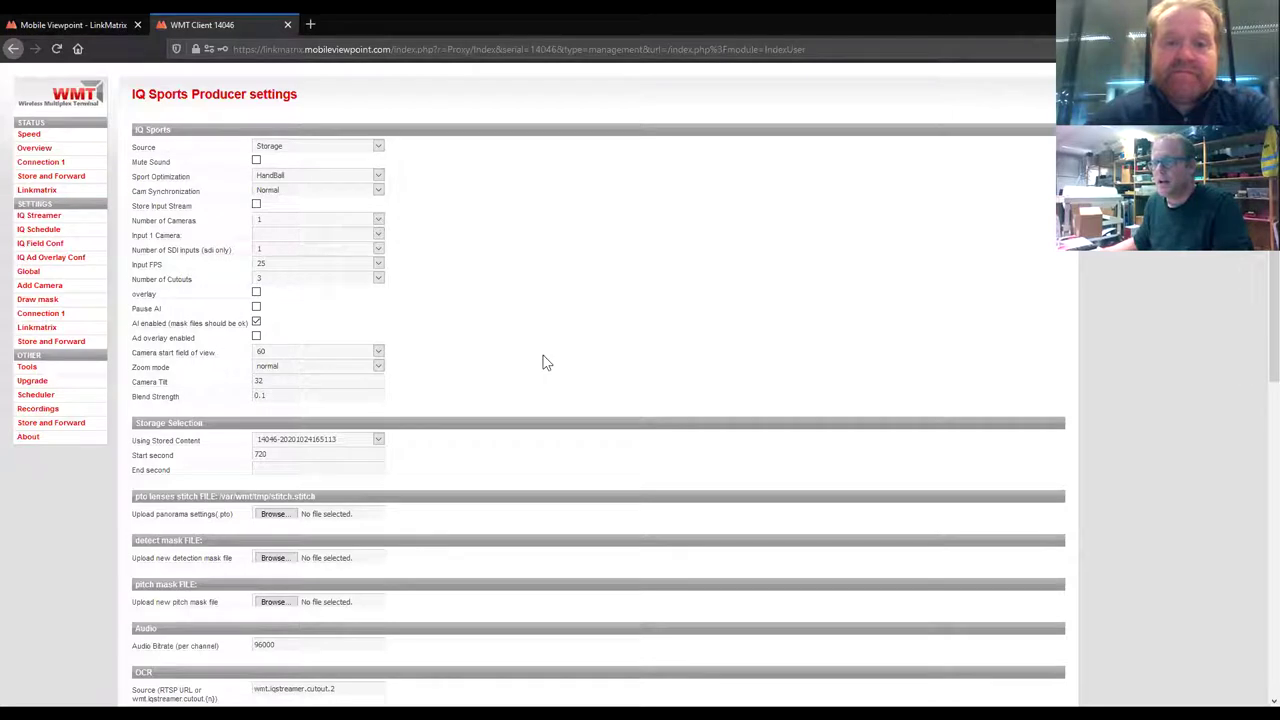
- Review the available options for Sport Optimization and Number of Cutouts without changing them
click(290, 178)
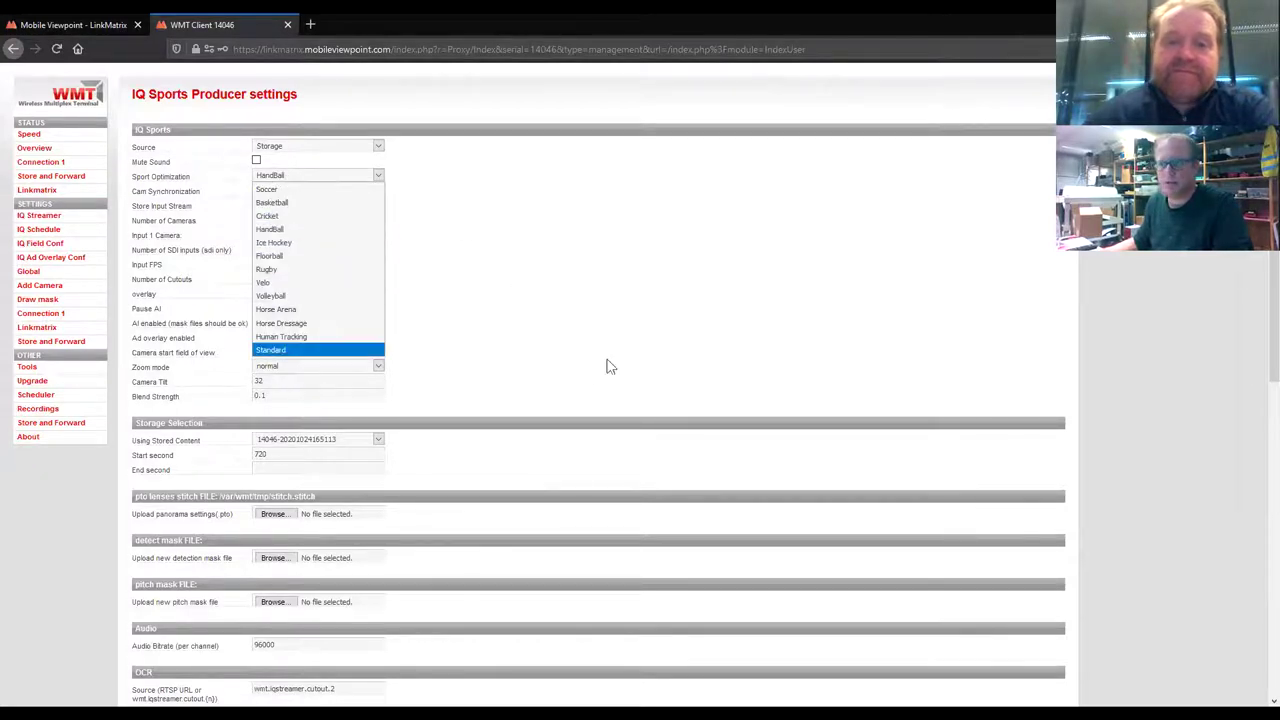
click(576, 322)
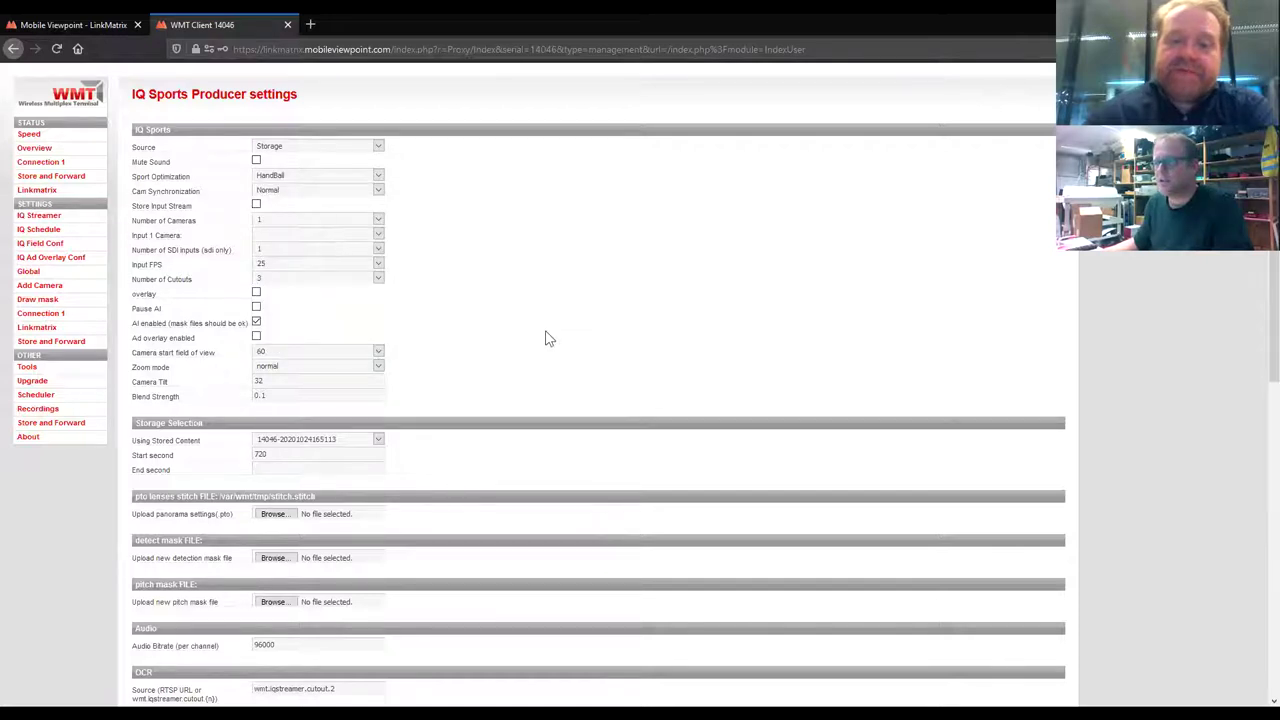
click(305, 279)
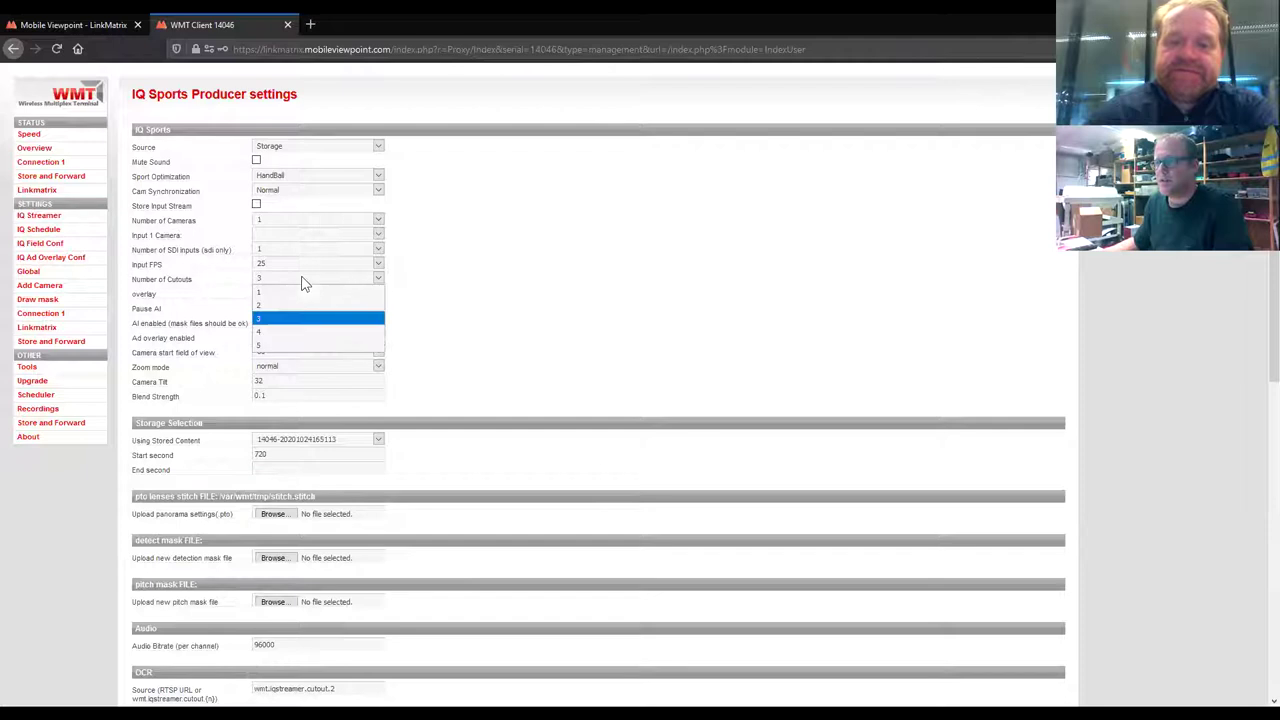
click(459, 343)
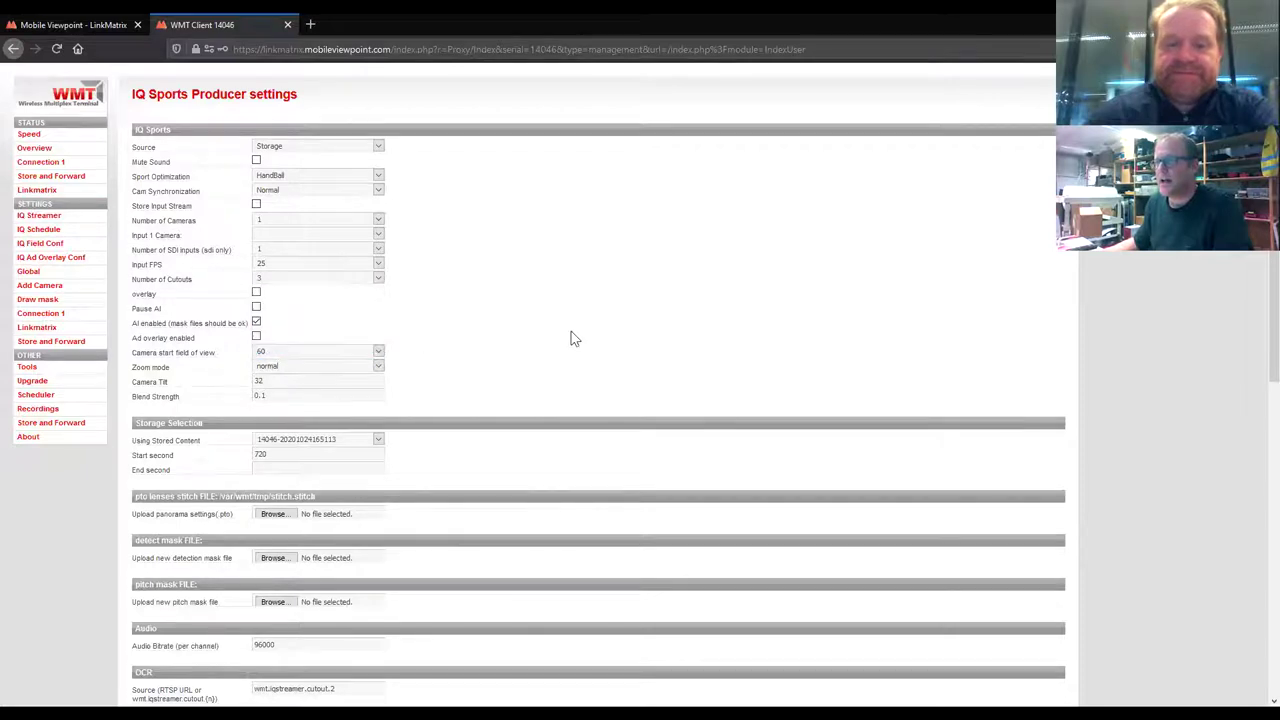
- Review the Panorama, SideCams and Cutout settings, including the Cutout 1 bitrate and local streaming option
scroll(524, 377, down, 5)
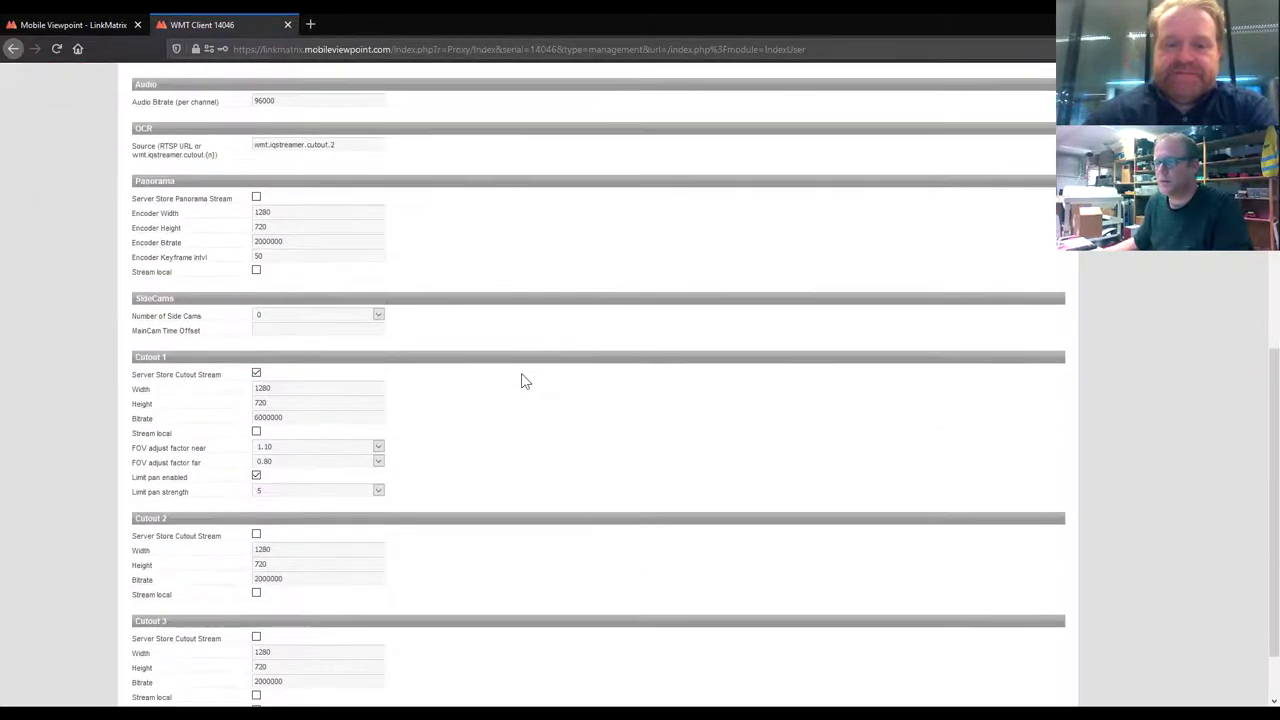
scroll(523, 380, down, 2)
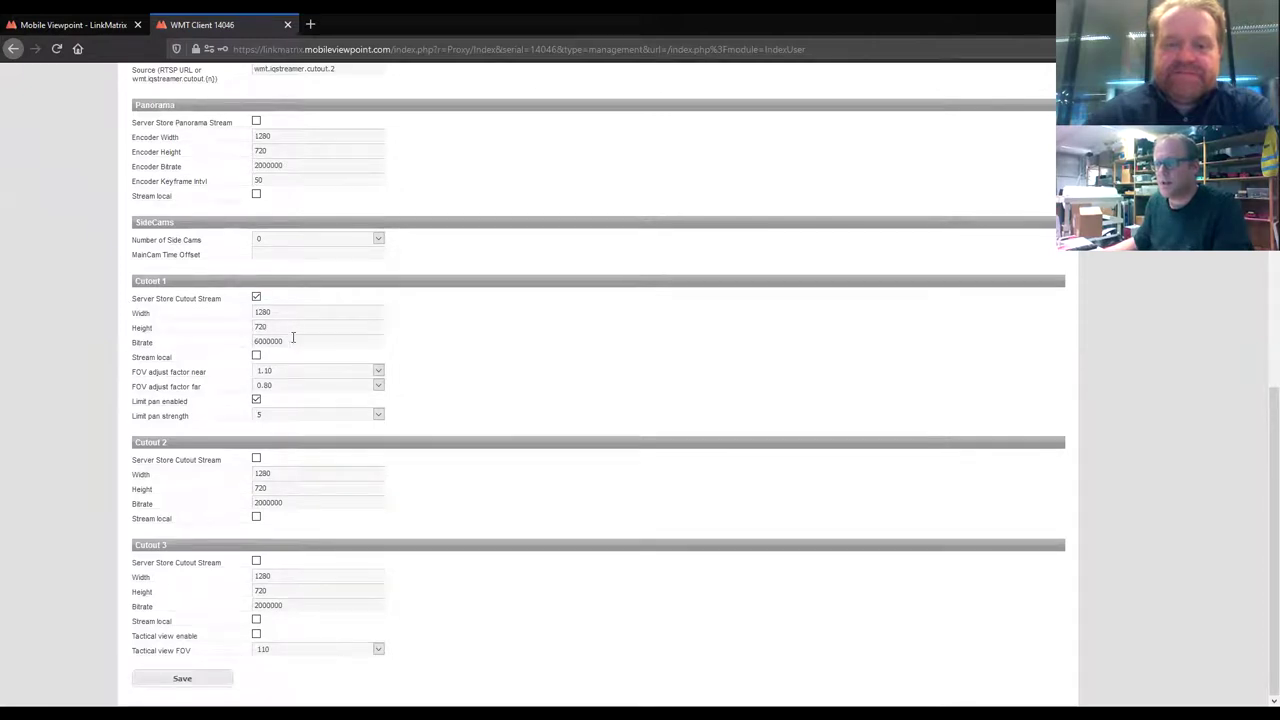
key(ctrl+a)
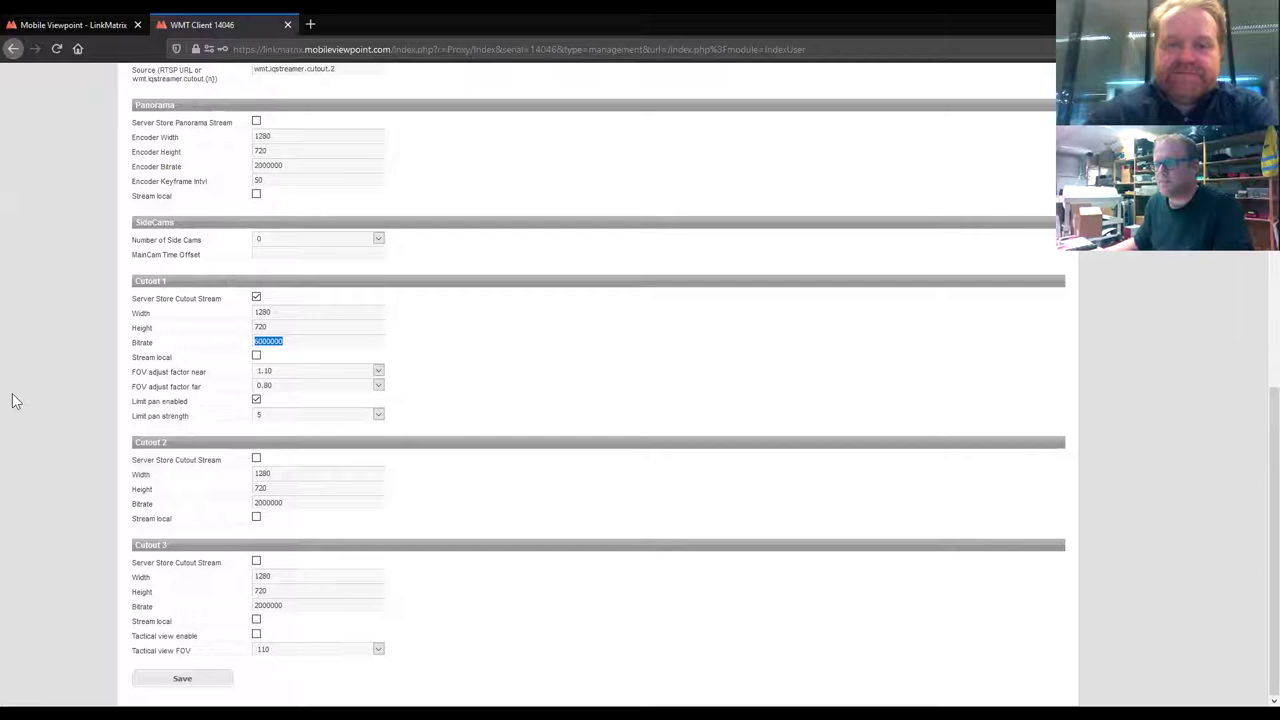
drag(132, 357, 148, 358)
click(170, 364)
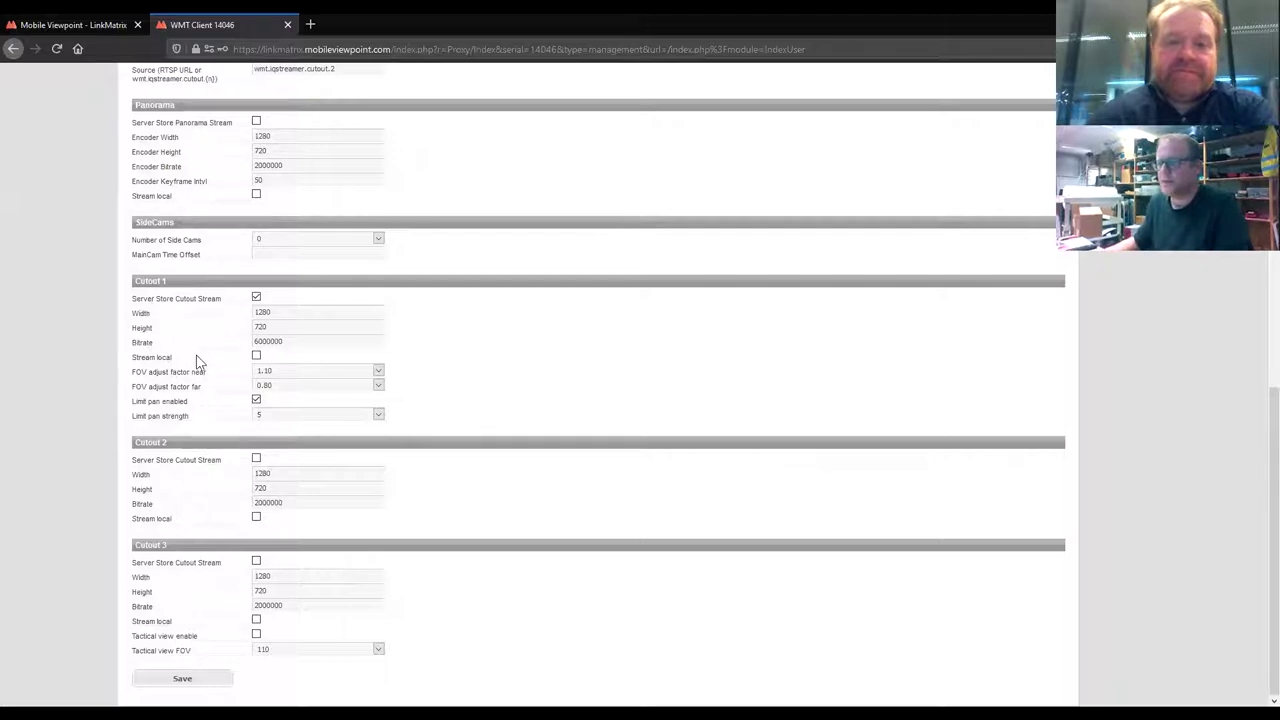
scroll(197, 360, up, 6)
scroll(197, 360, up, 1)
scroll(150, 450, down, 3)
double_click(136, 494)
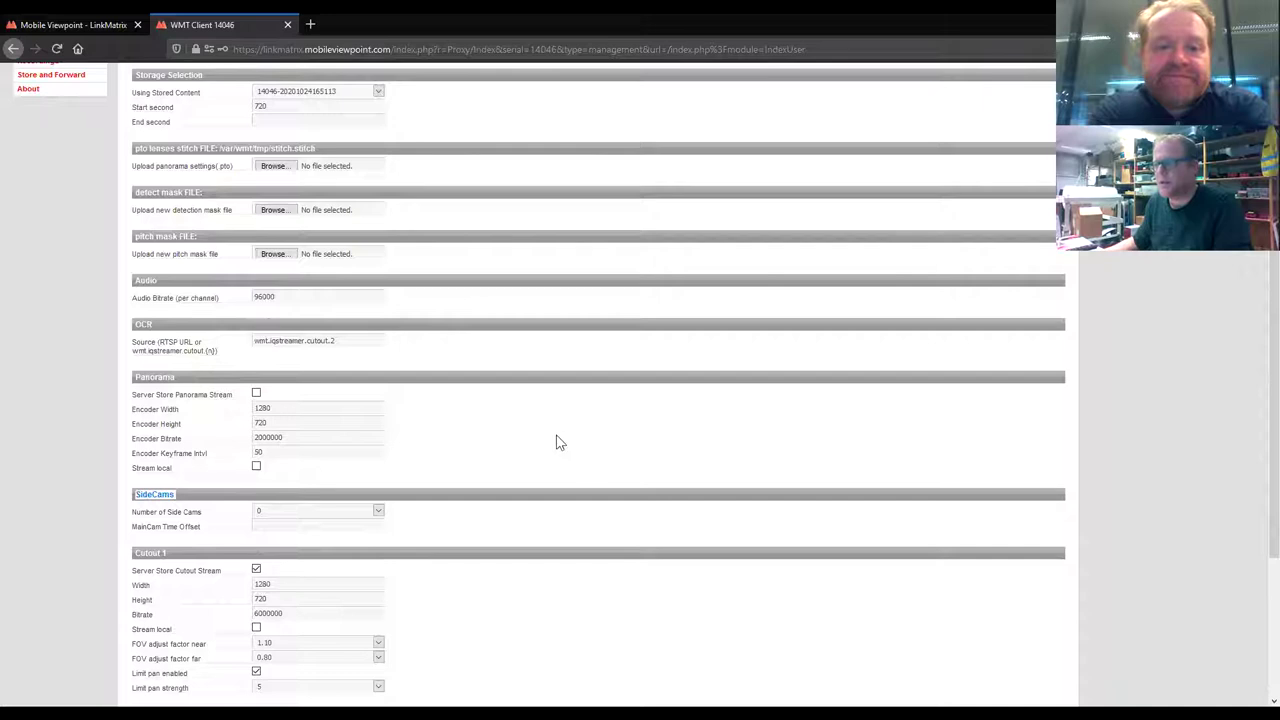
scroll(555, 443, up, 4)
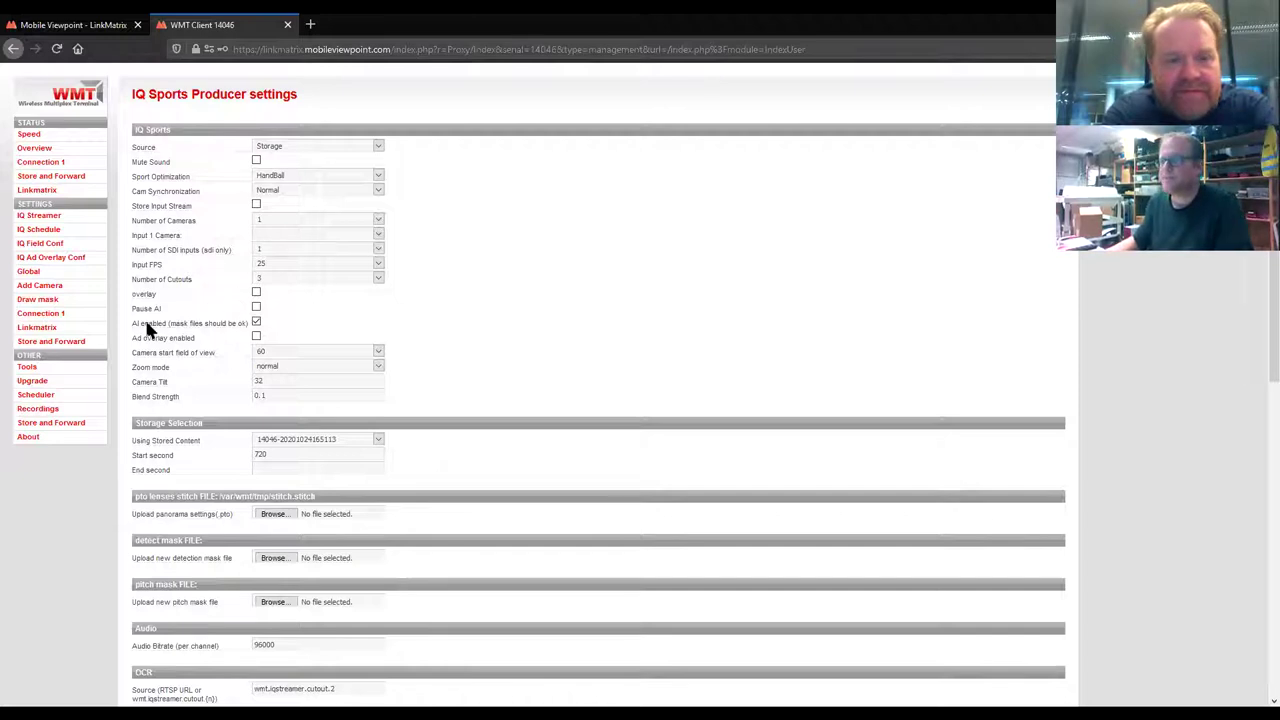
- Close the management page and the client details, and set the page zoom to 90%
click(288, 25)
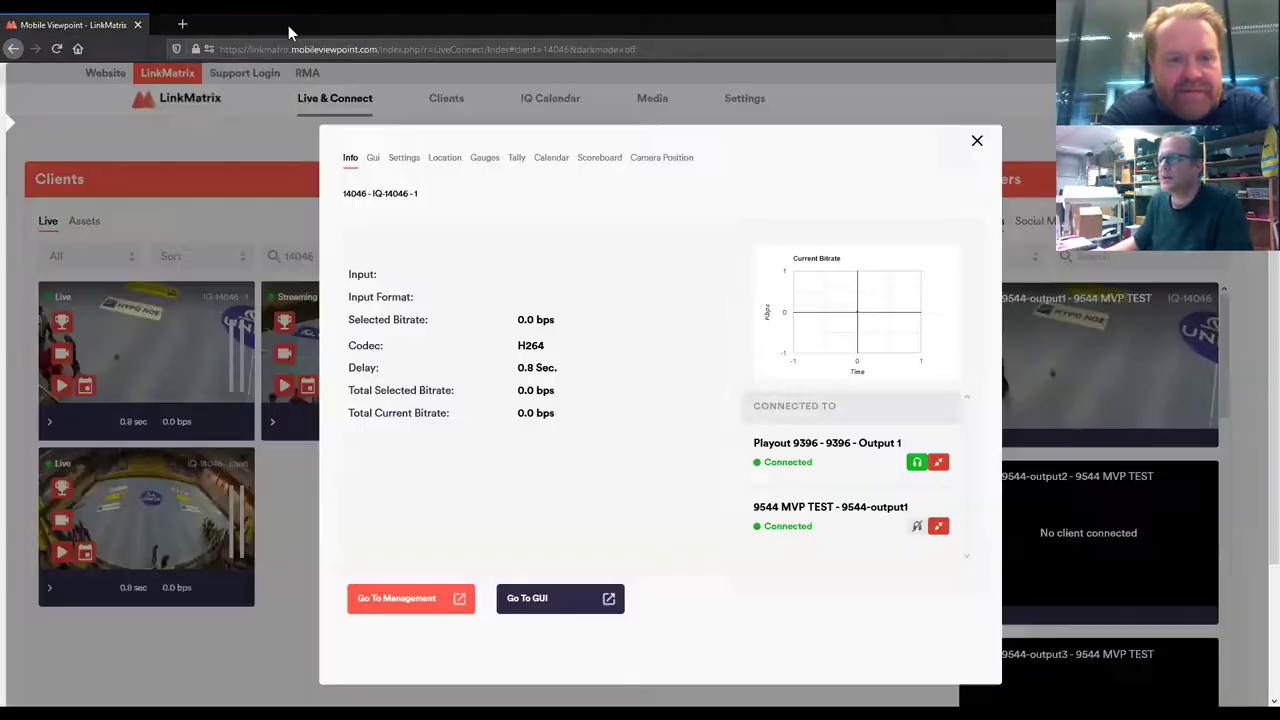
click(977, 142)
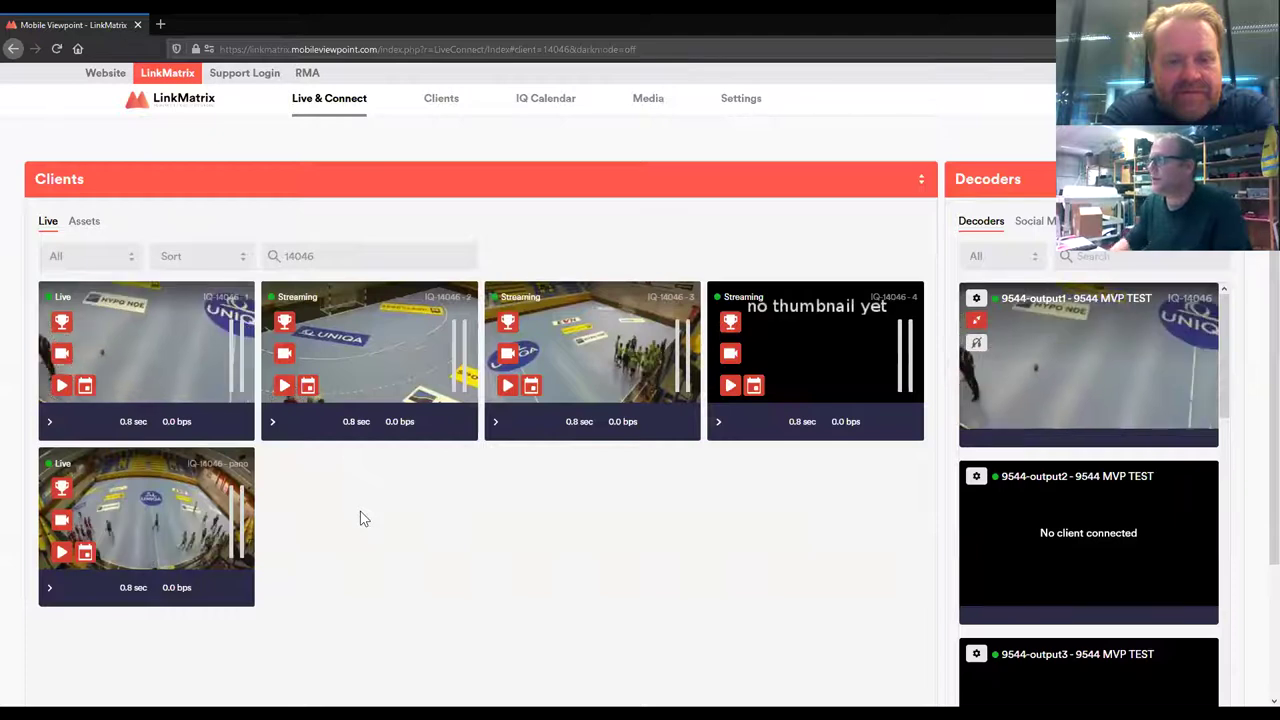
key(ctrl+minus)
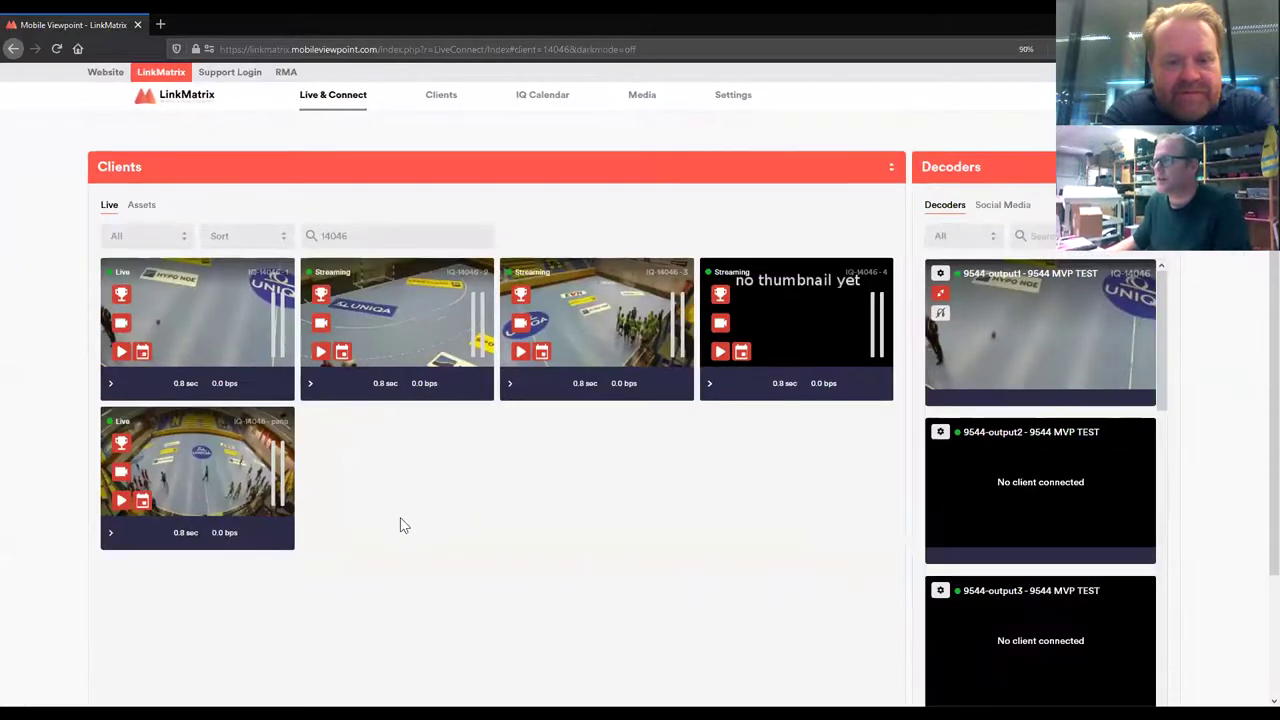
key(ctrl+minus)
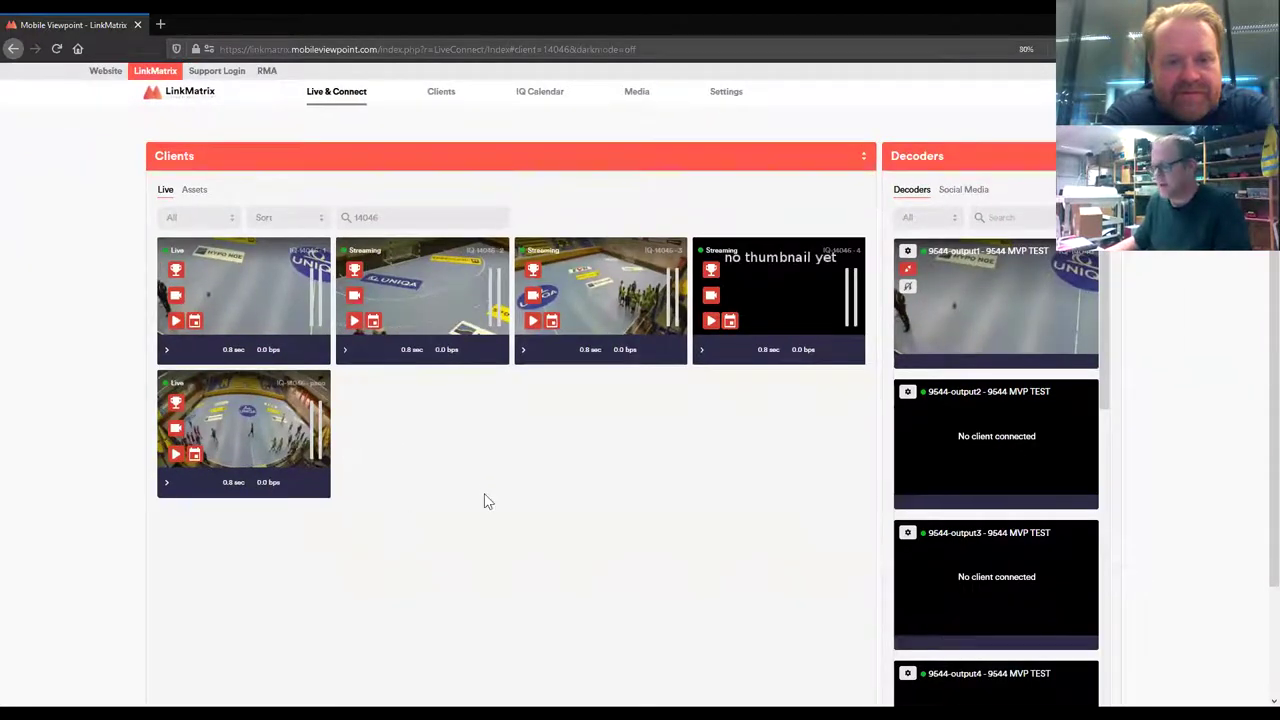
key(ctrl+plus)
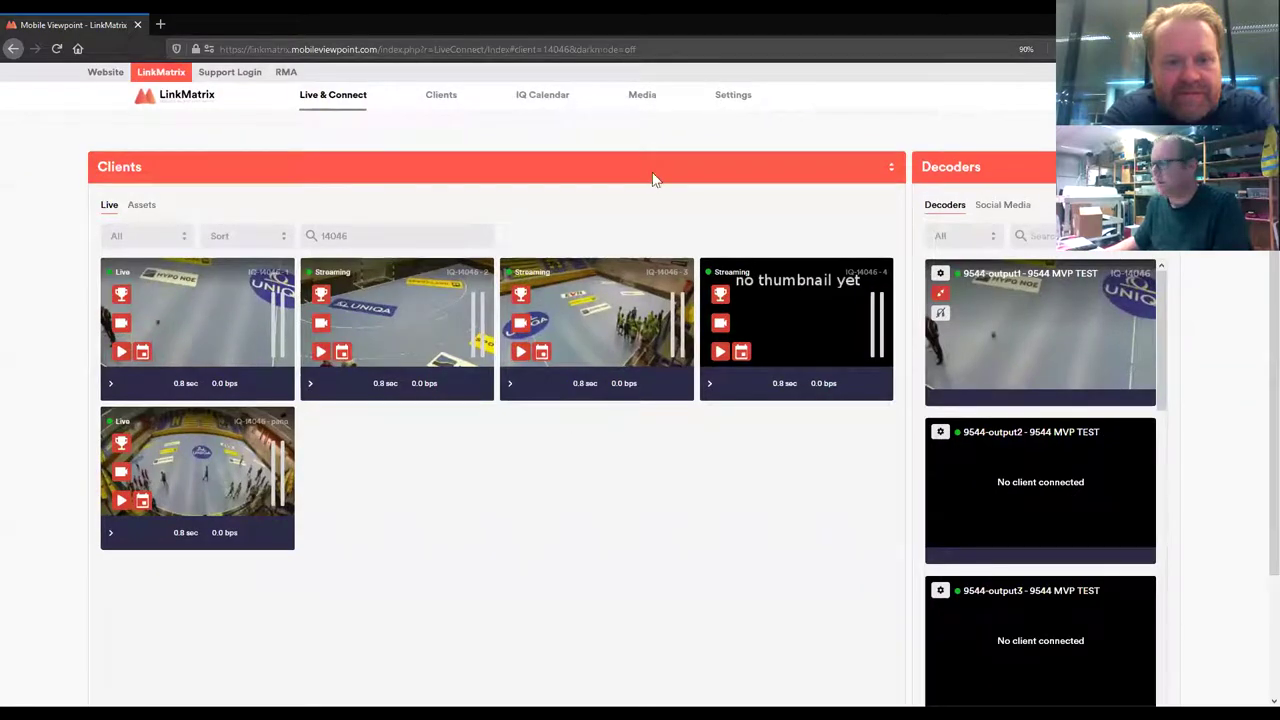
- Go to the media overlays page and create a new overlay
mouse_move(646, 104)
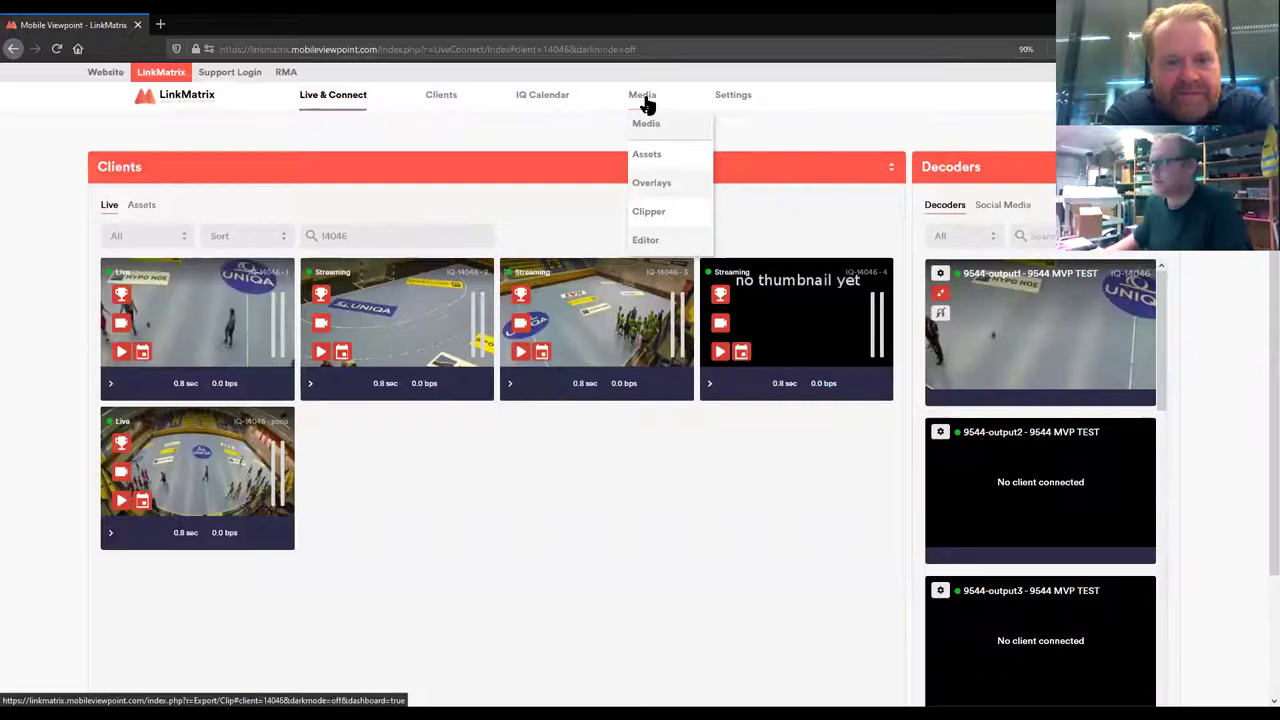
click(651, 185)
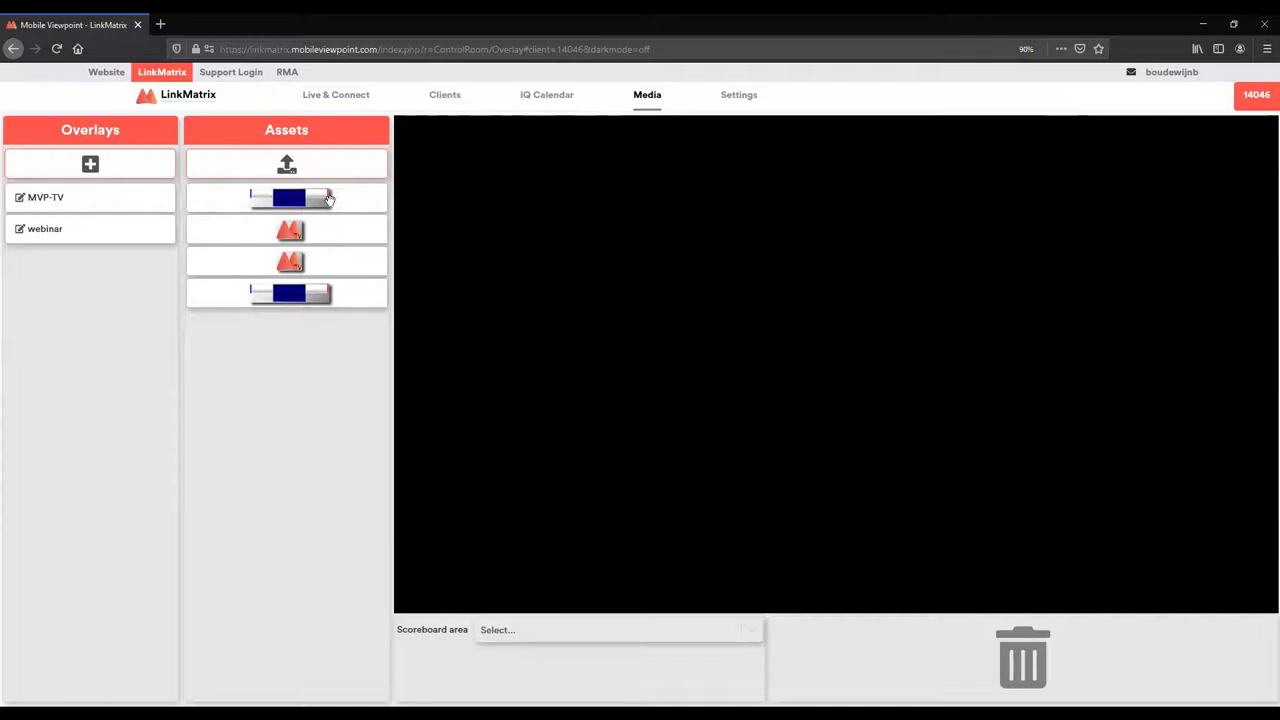
click(82, 170)
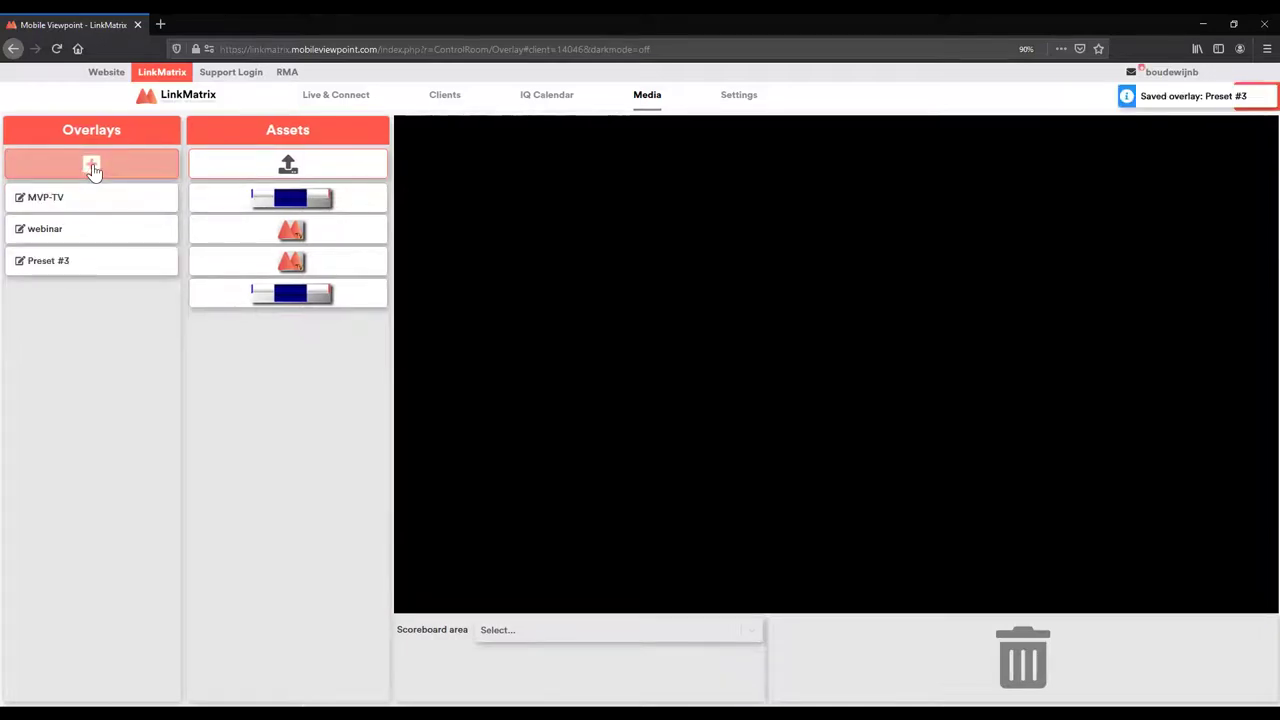
- Open the new overlay for editing and place the TV logo, scaled down, in the upper-right corner of the canvas
click(87, 268)
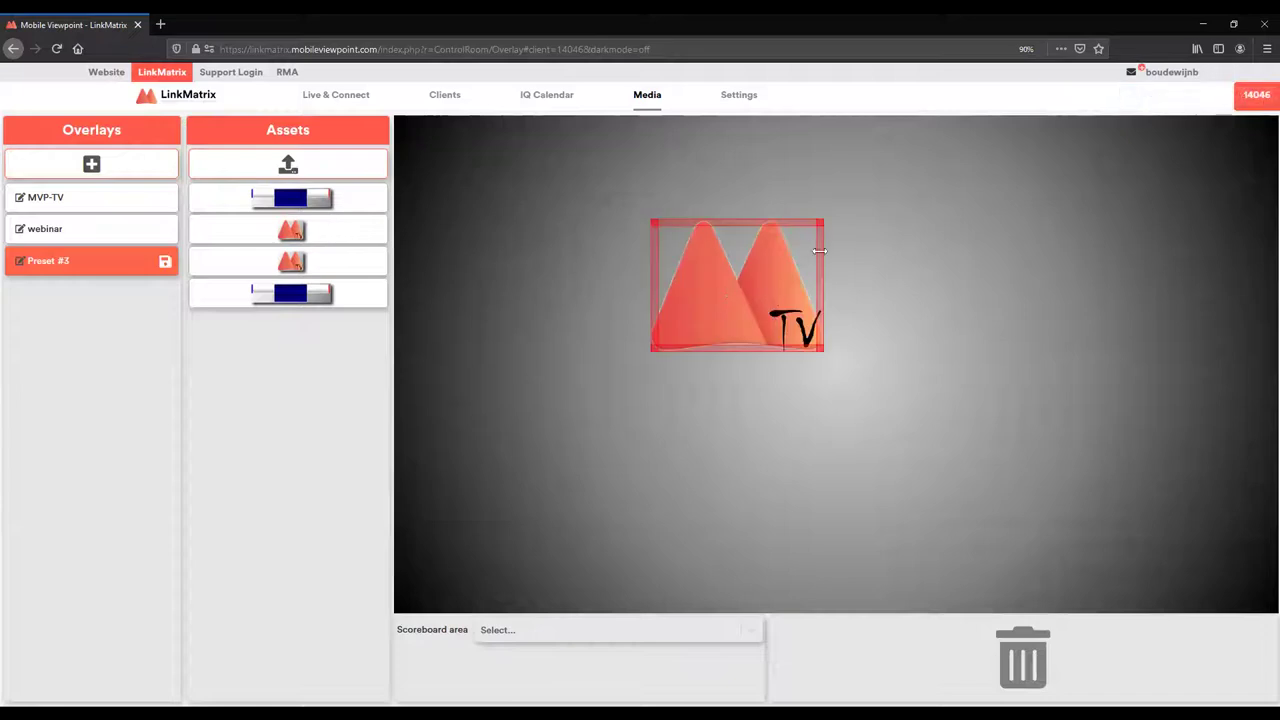
drag(822, 221, 1237, 155)
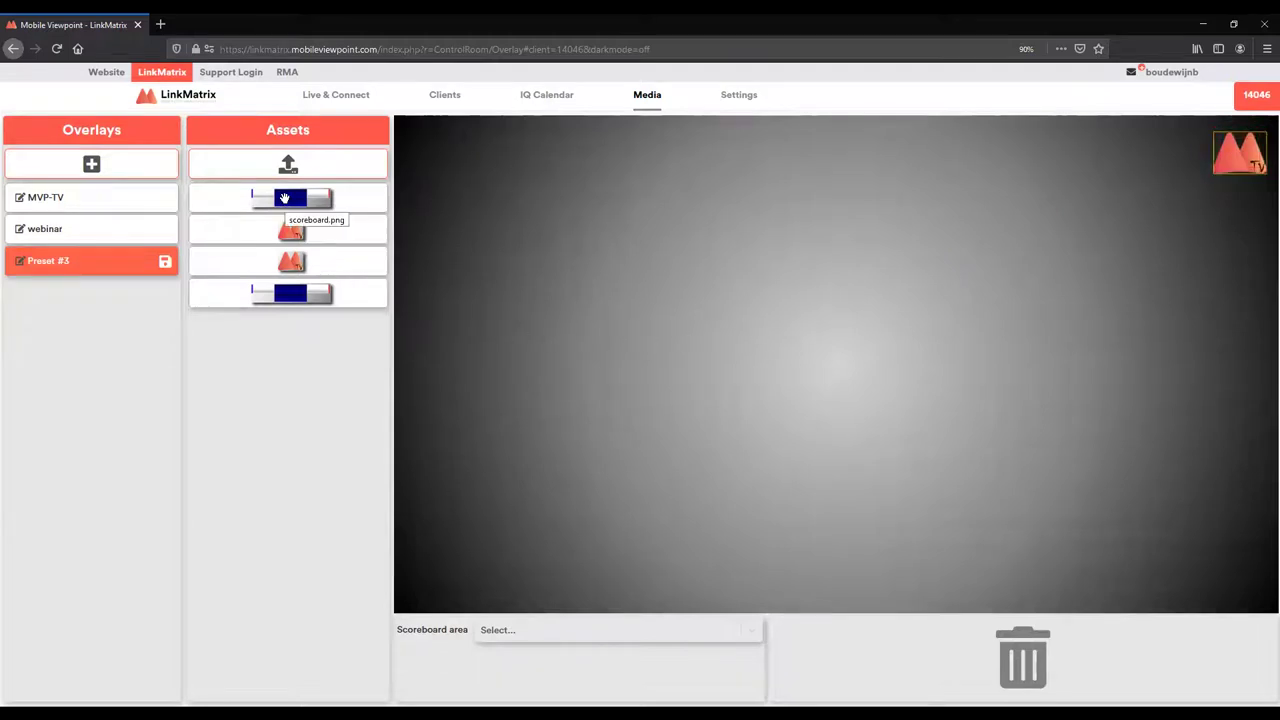
- Place the scoreboard.png asset in the upper-left part of the overlay canvas
click(300, 199)
click(599, 246)
click(600, 231)
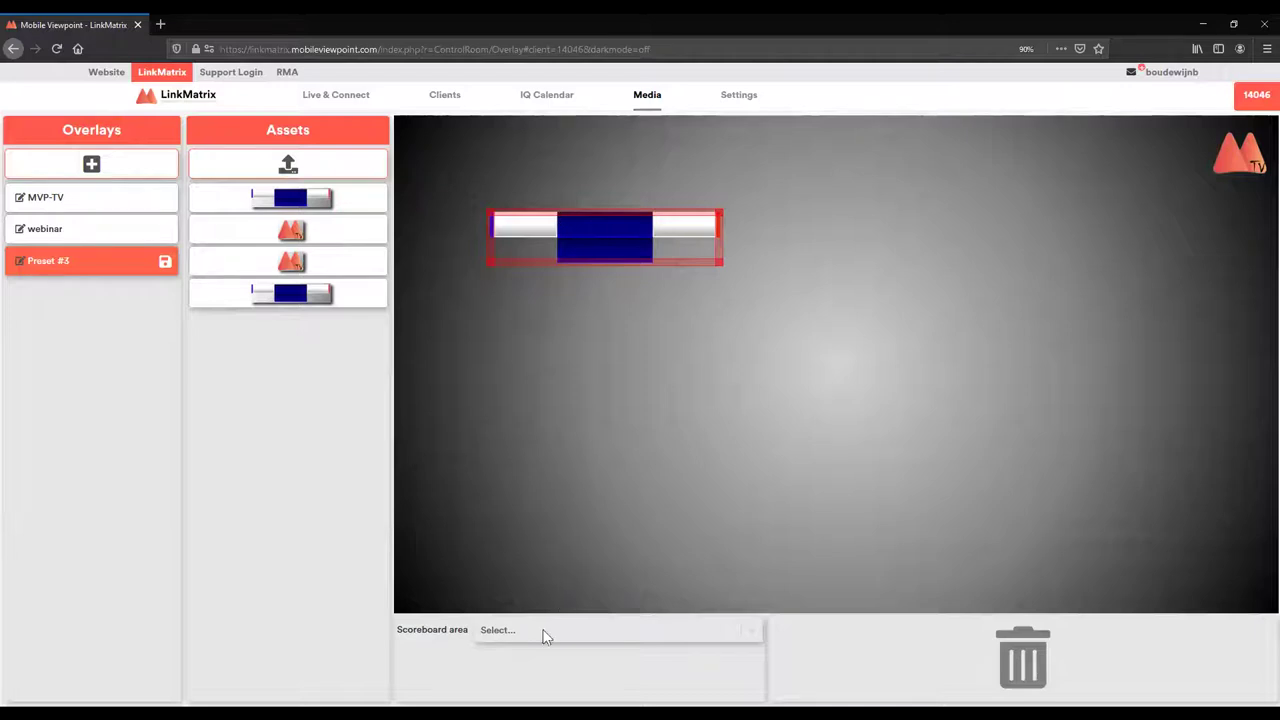
- Fit the scoreboard graphic exactly to the scoreboard area, making the area visible for alignment and hiding it again
click(606, 632)
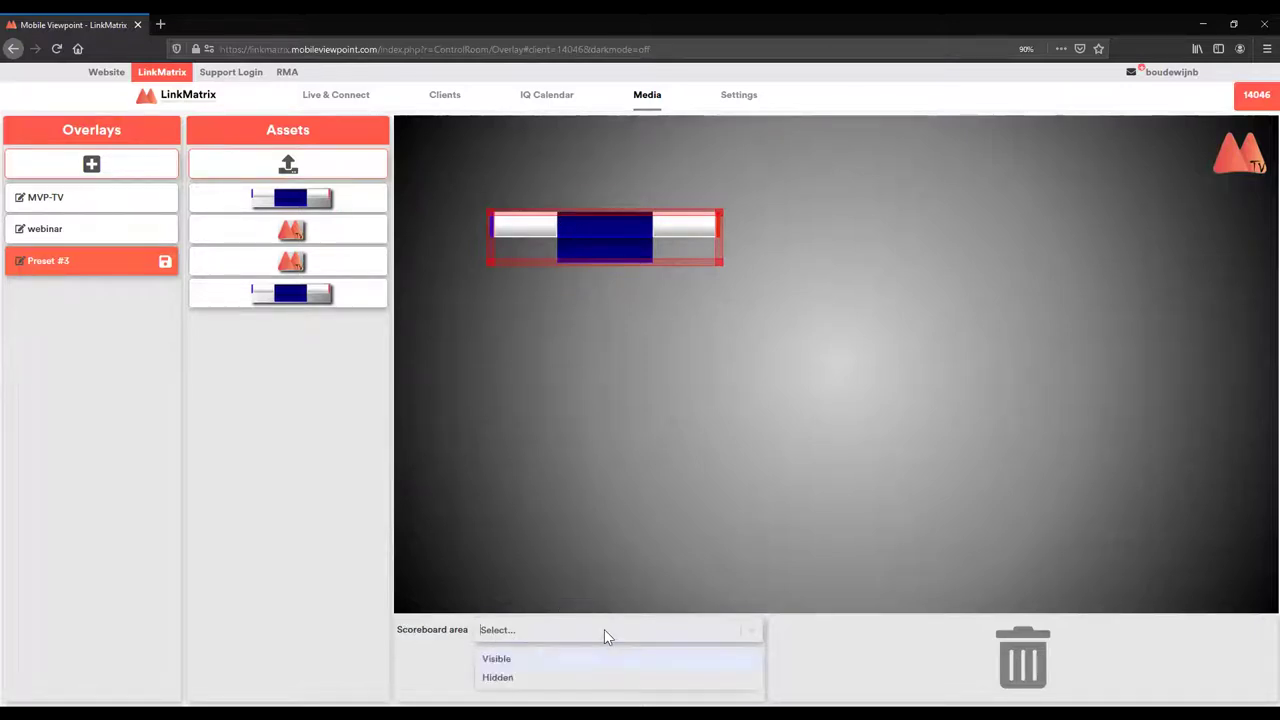
click(484, 658)
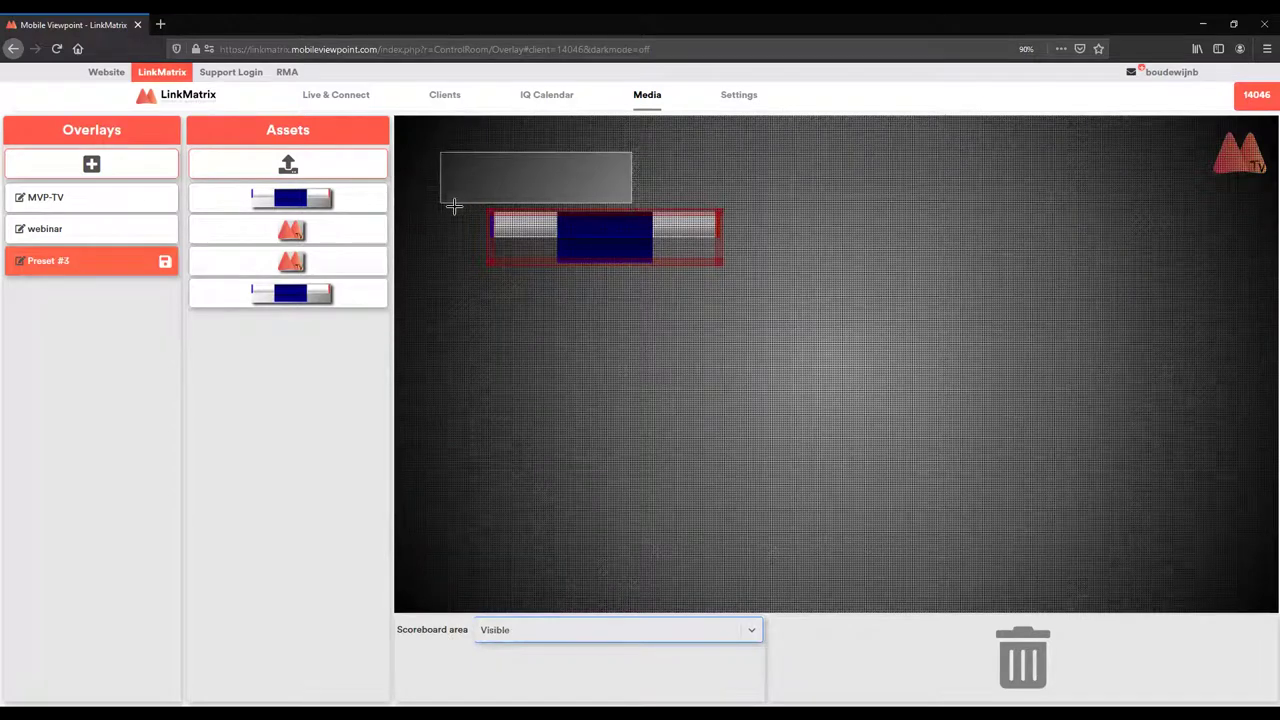
drag(567, 227, 524, 173)
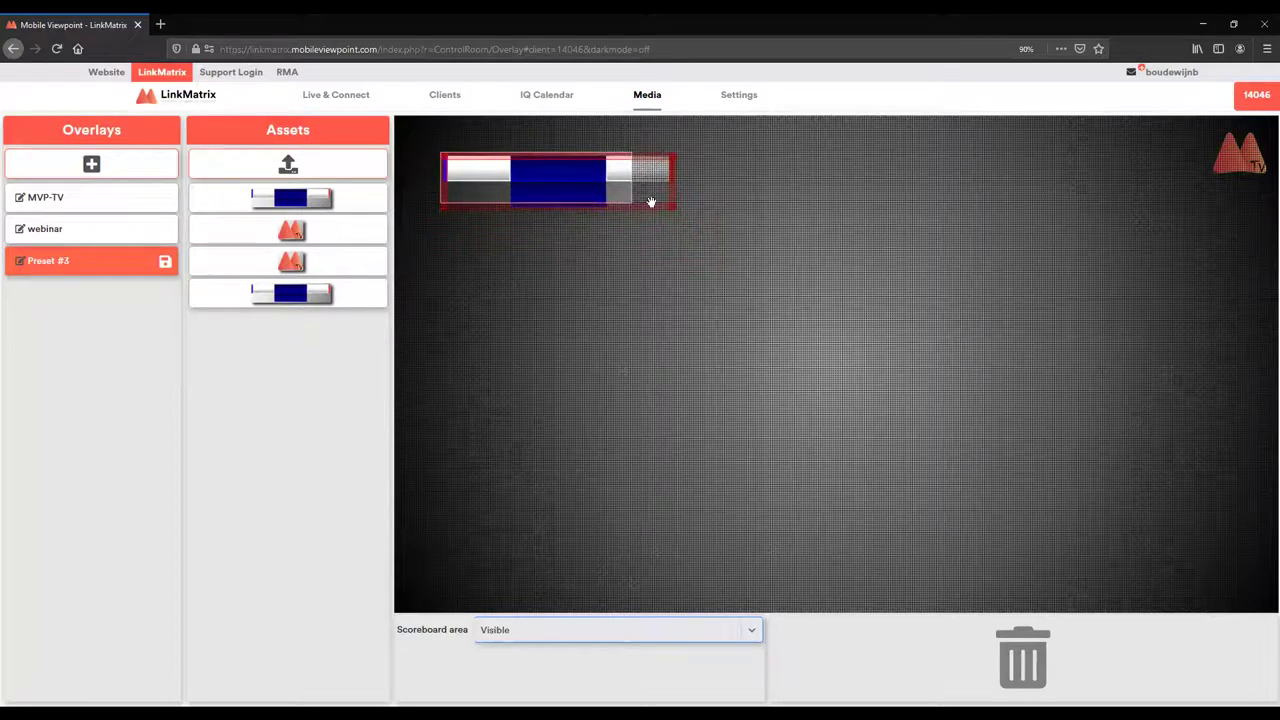
drag(676, 207, 636, 200)
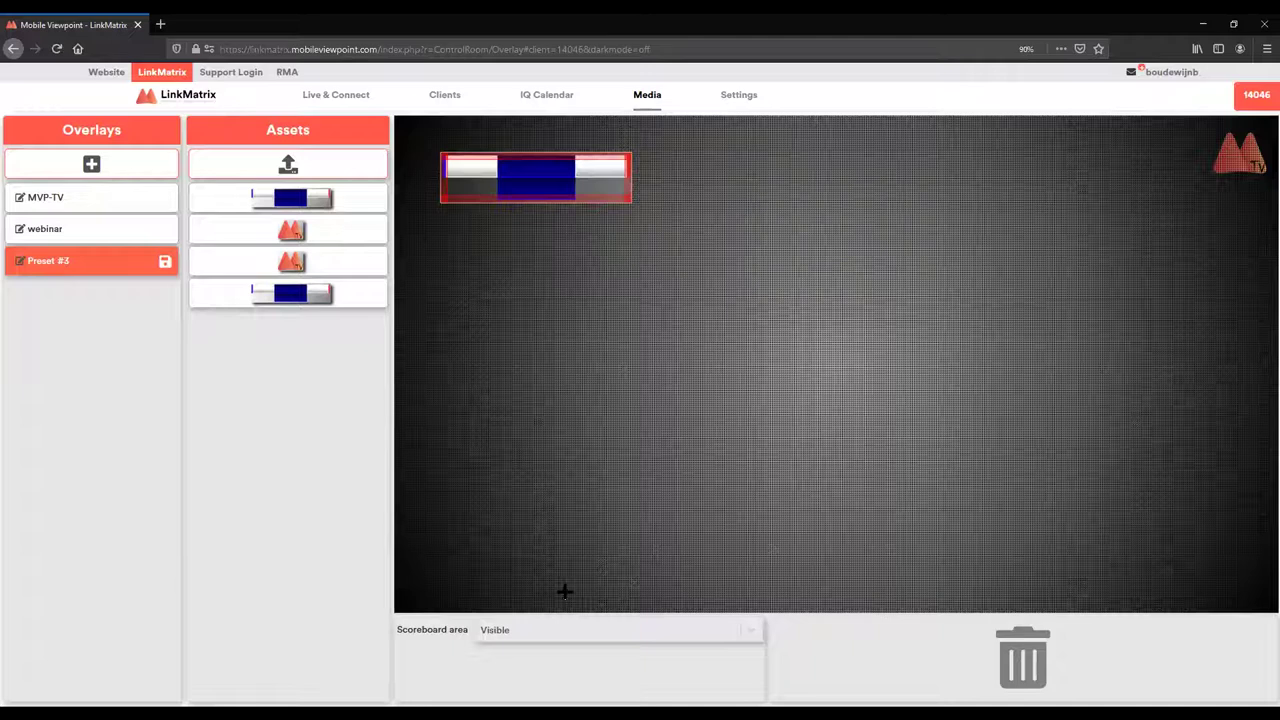
click(566, 632)
click(536, 676)
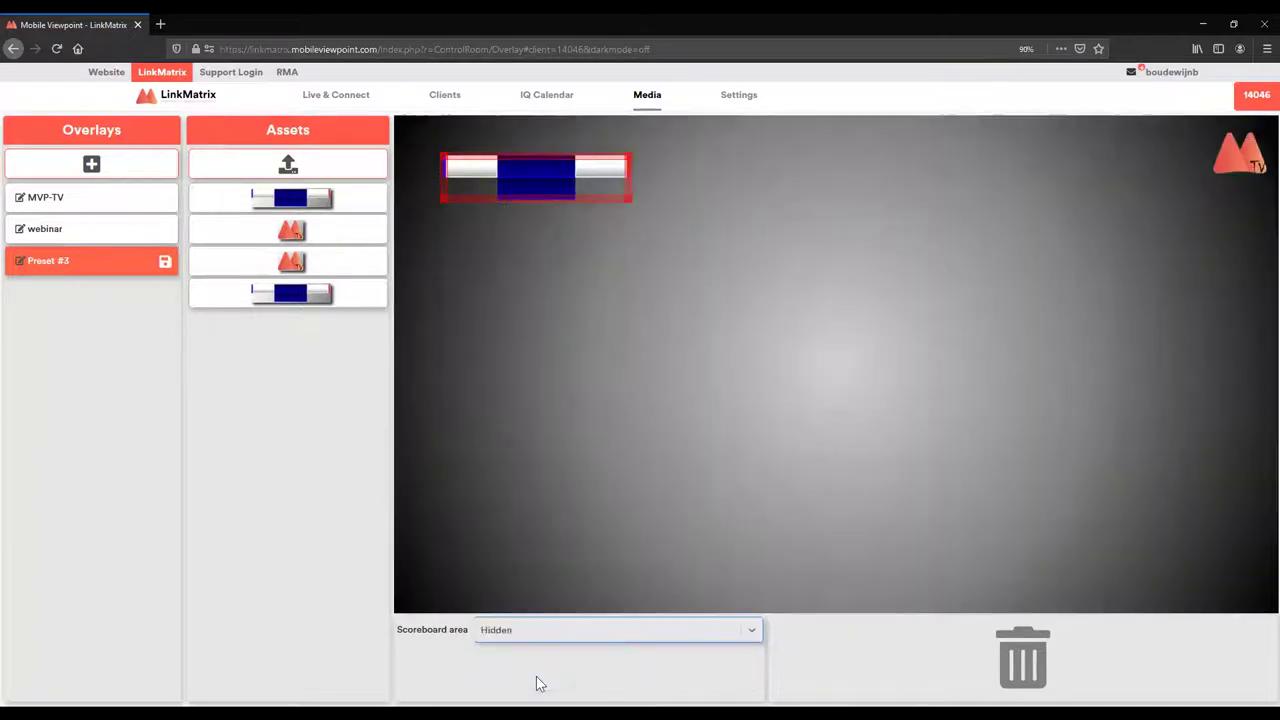
- Rename the new overlay as web2 and save it
click(22, 266)
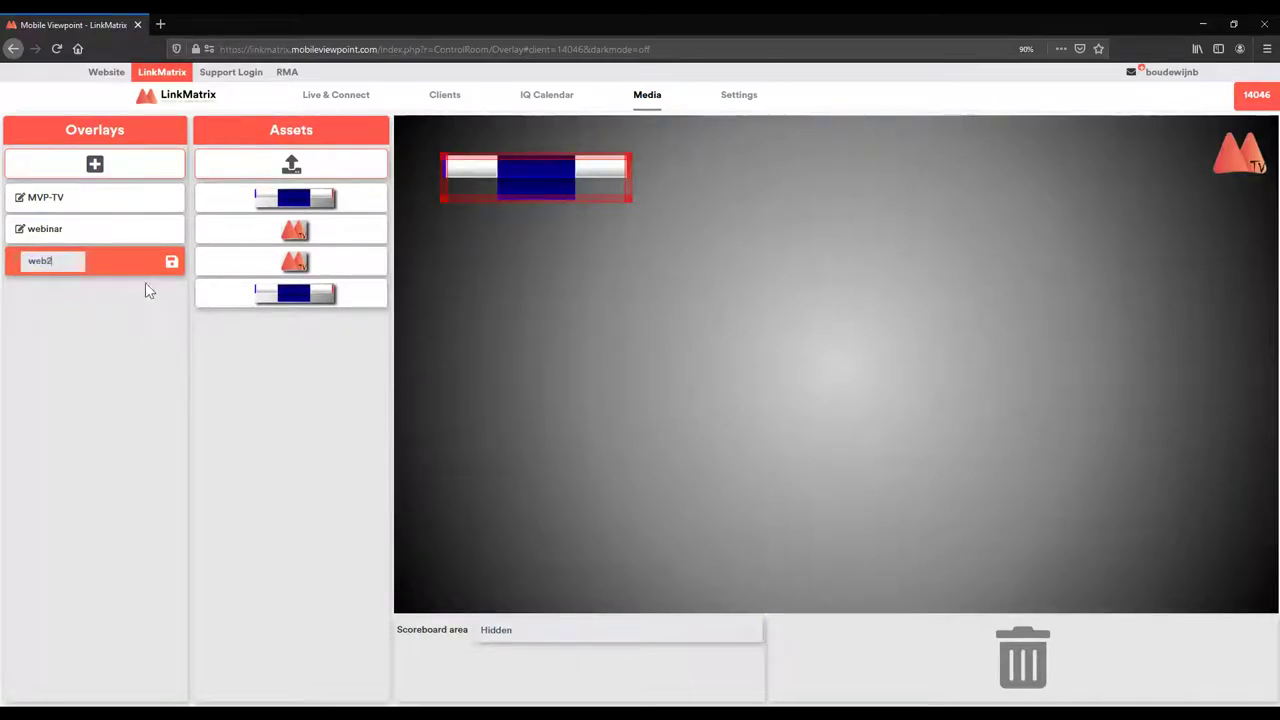
click(169, 263)
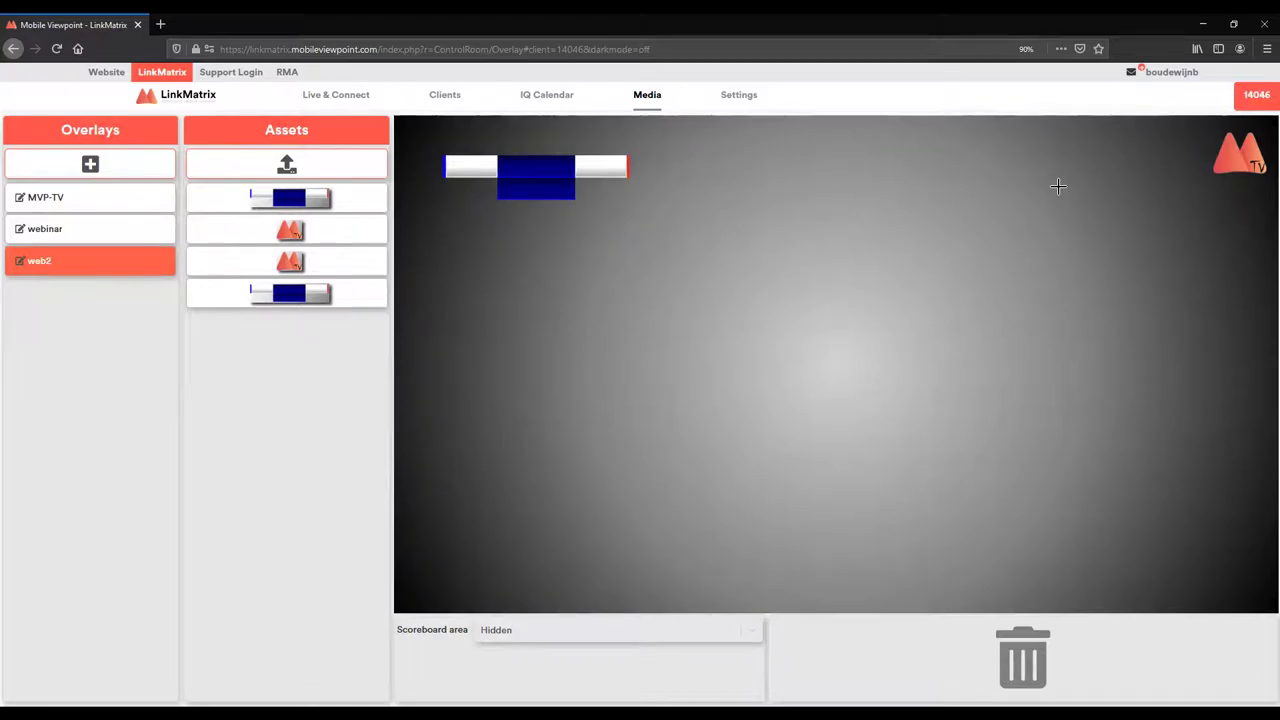
- Open the camera positions of client 14046 and disable Camera Position 4
mouse_move(1251, 114)
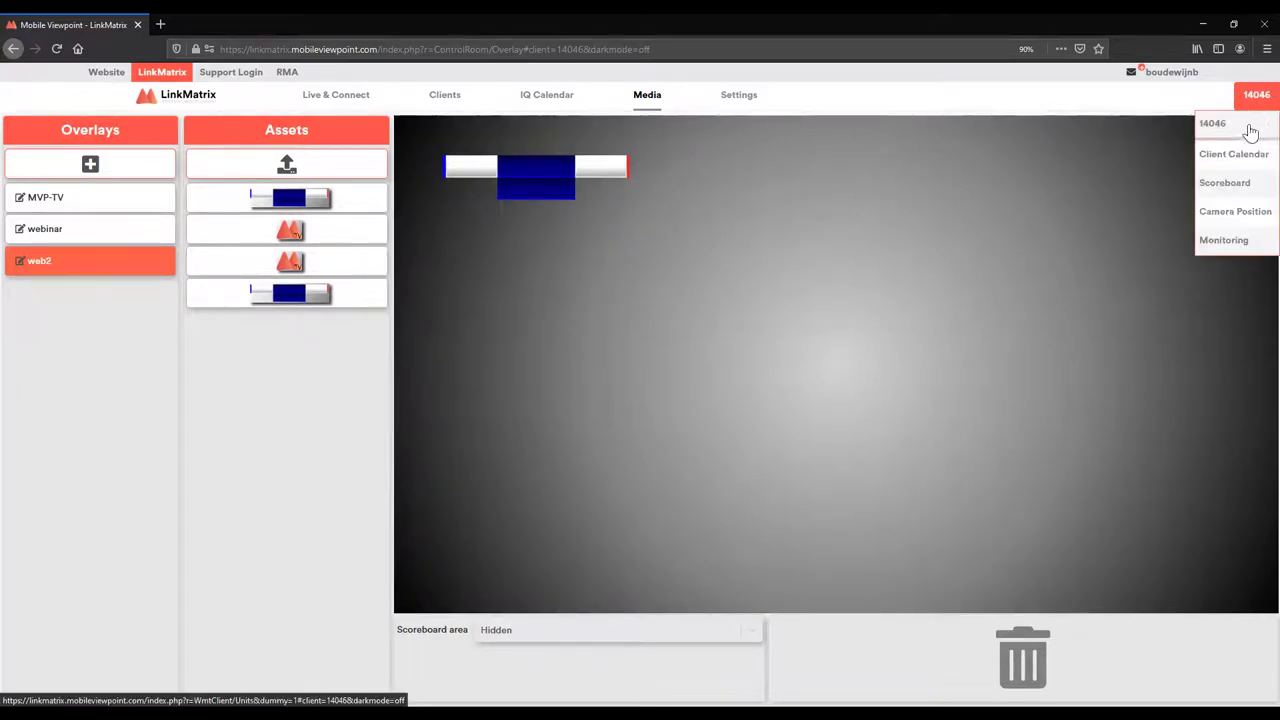
click(1229, 215)
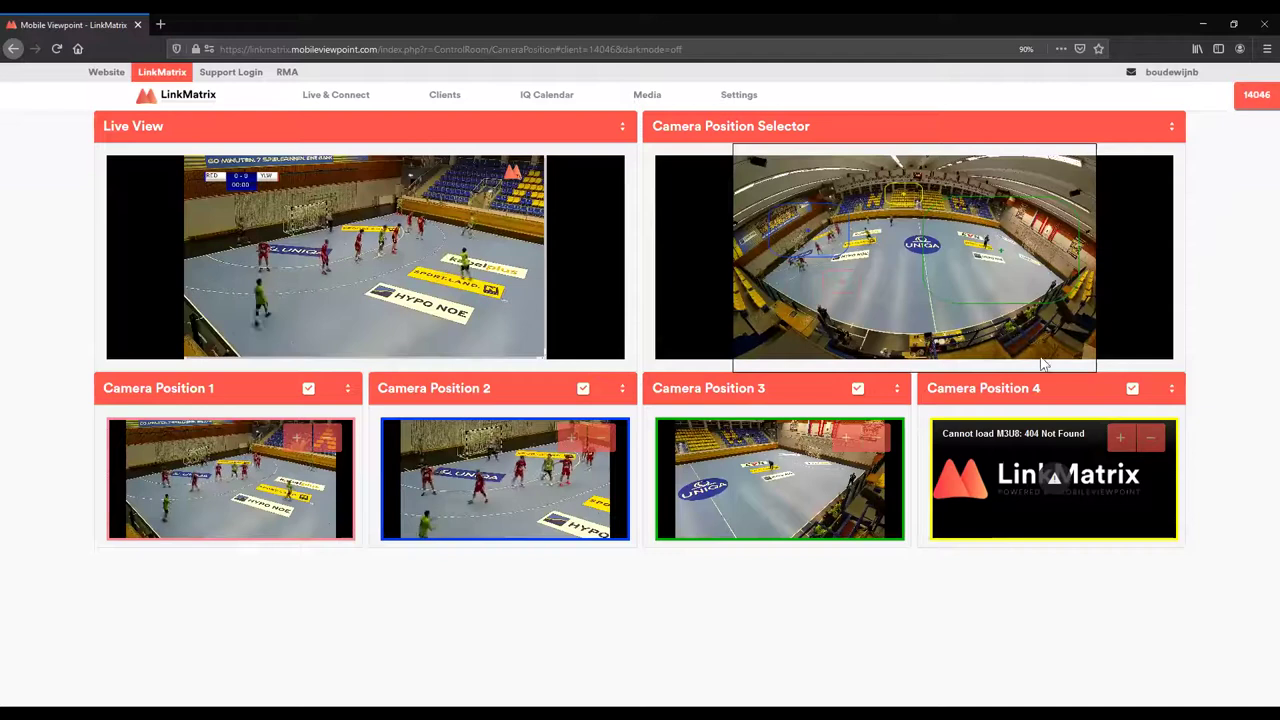
click(1132, 389)
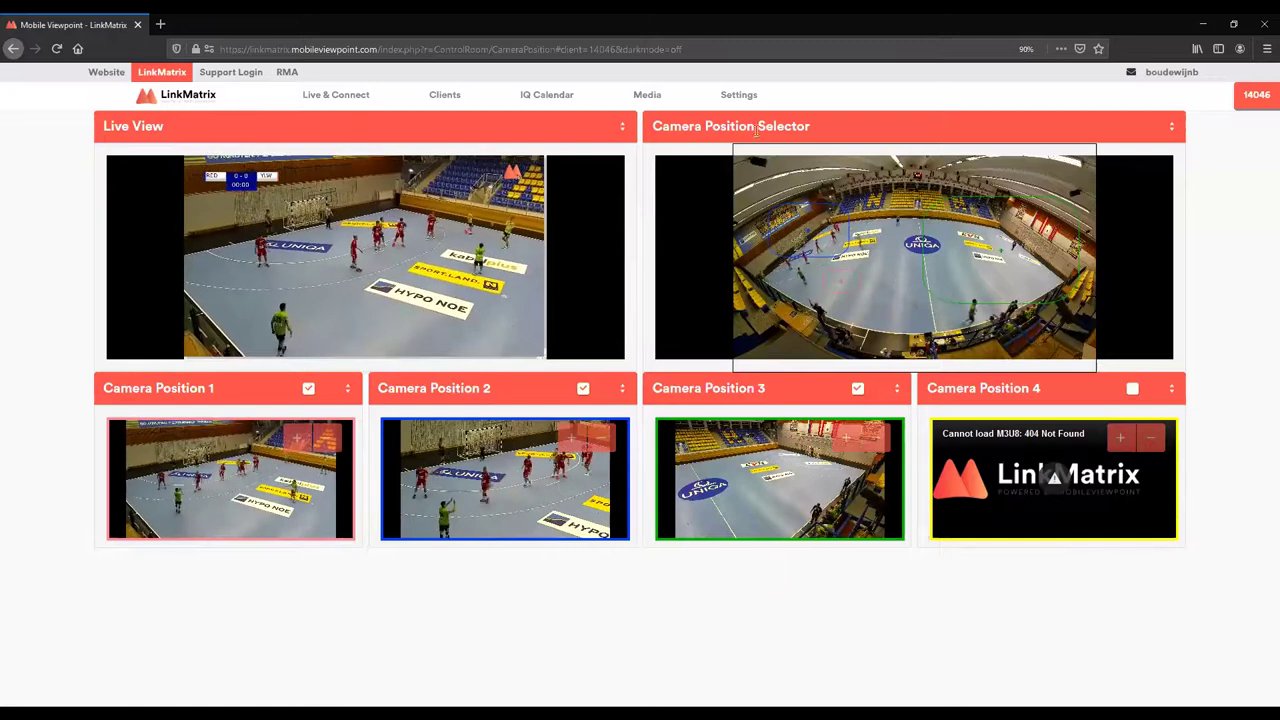
mouse_move(651, 100)
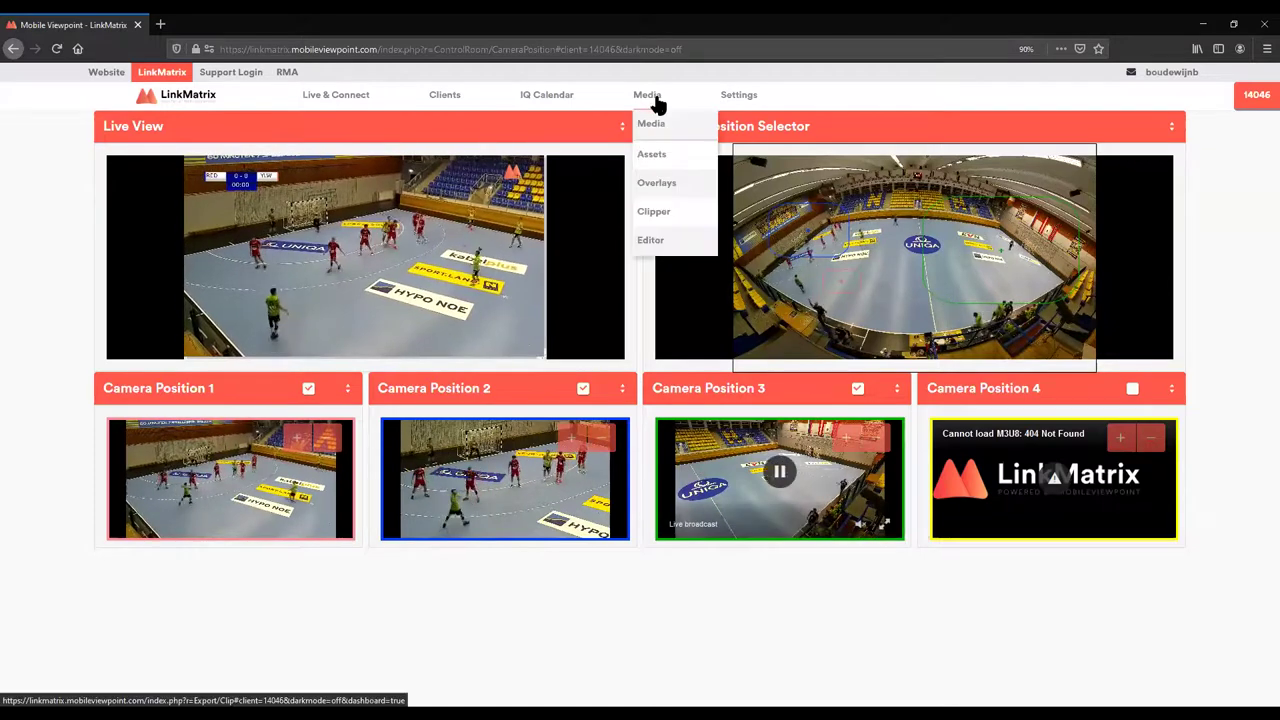
click(660, 215)
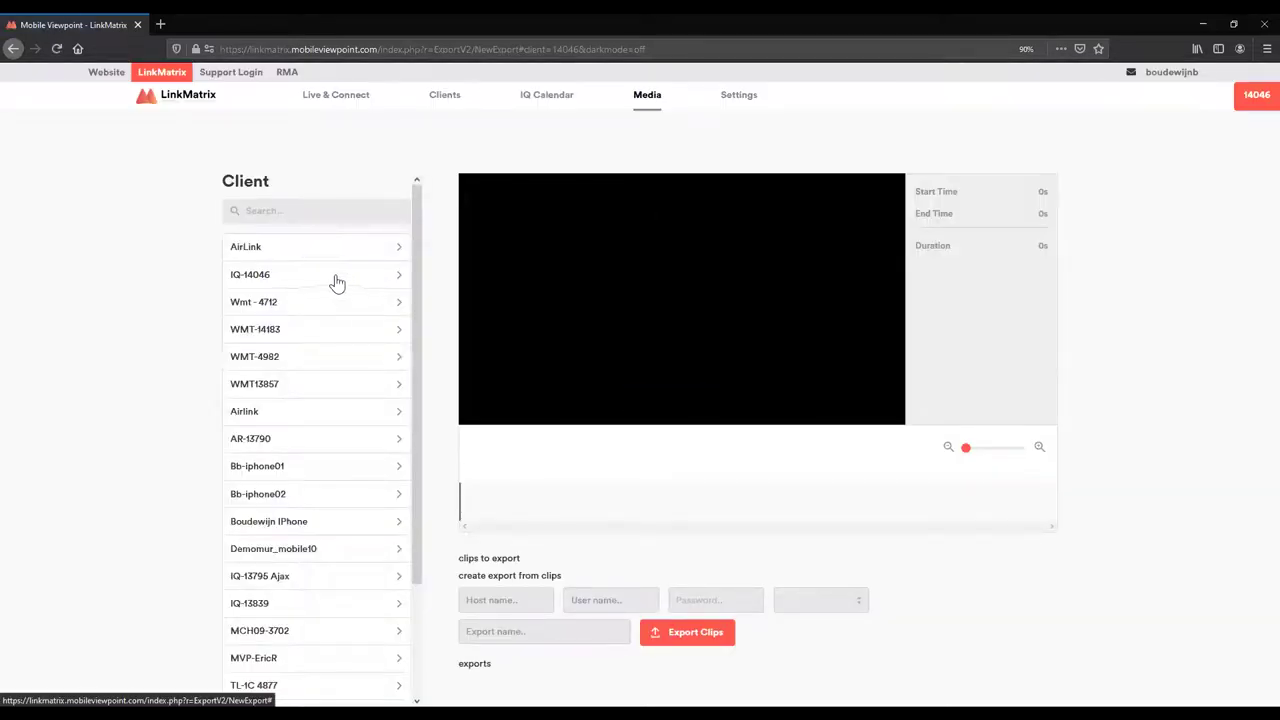
click(258, 276)
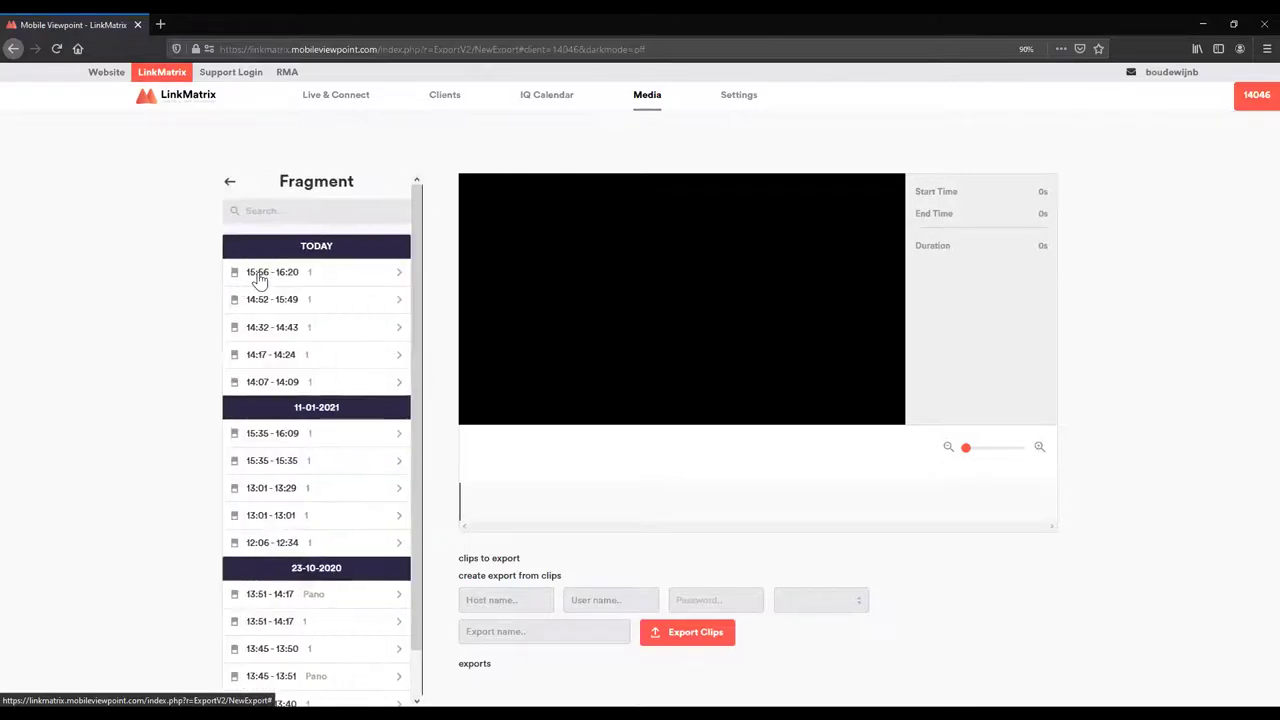
click(272, 336)
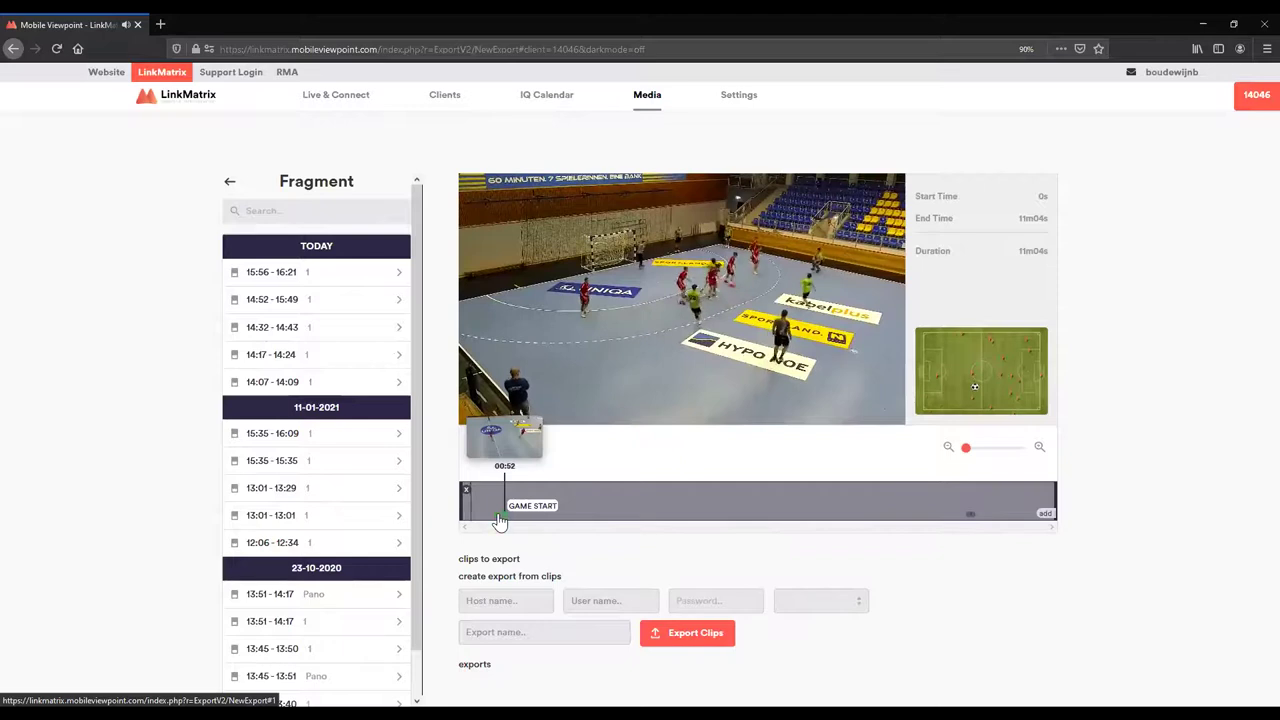
- Add a 20-second clip from 48s to 1m08s to the clips to export and enter CLIP as the export name
drag(464, 509, 504, 509)
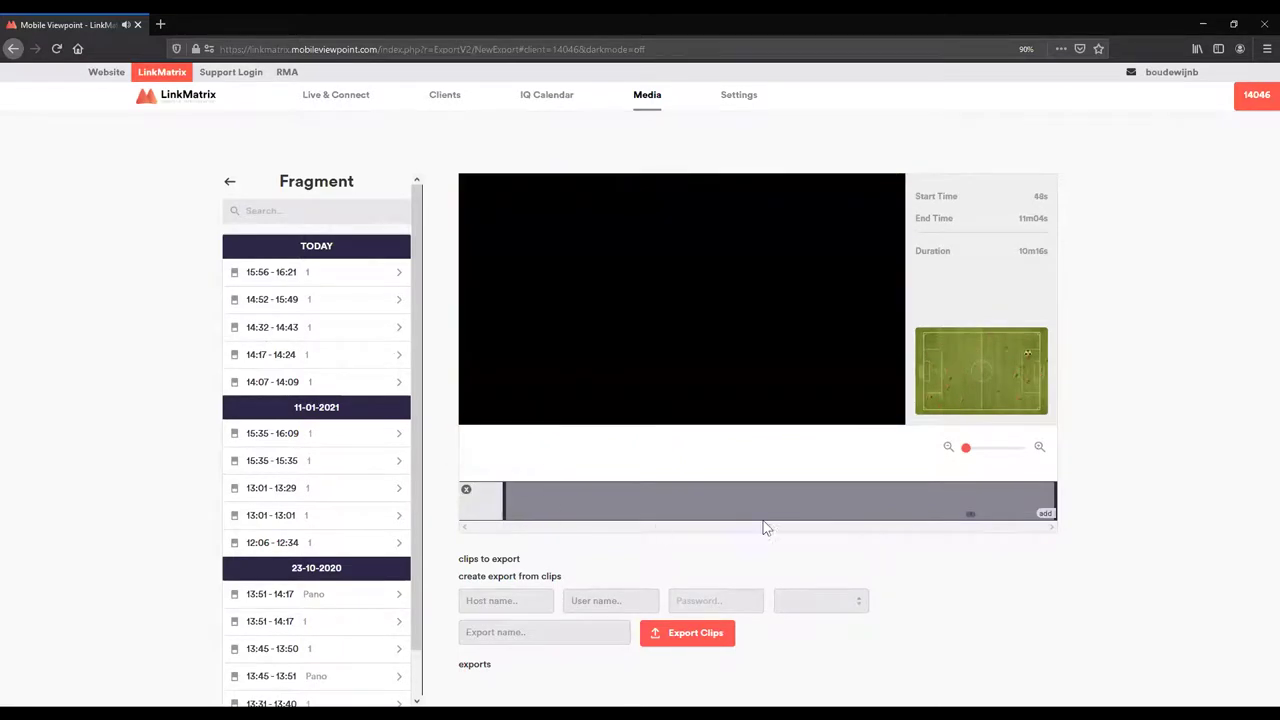
drag(1055, 505, 520, 508)
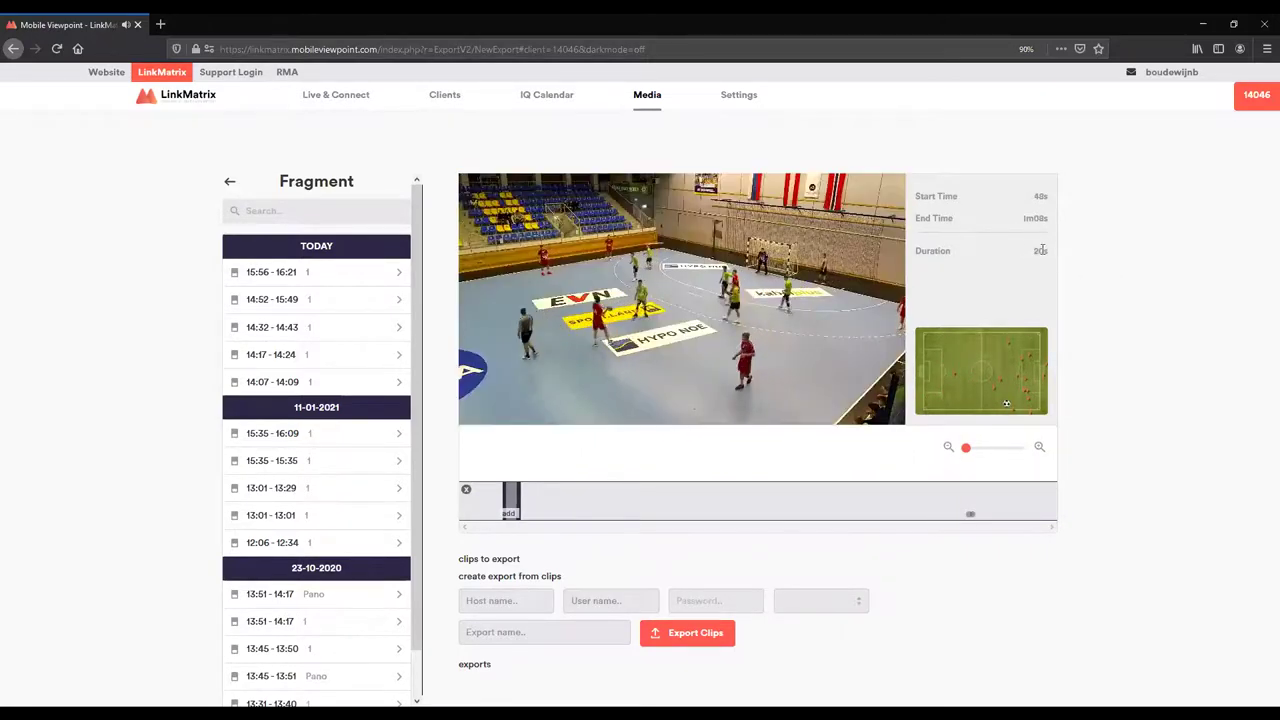
click(509, 511)
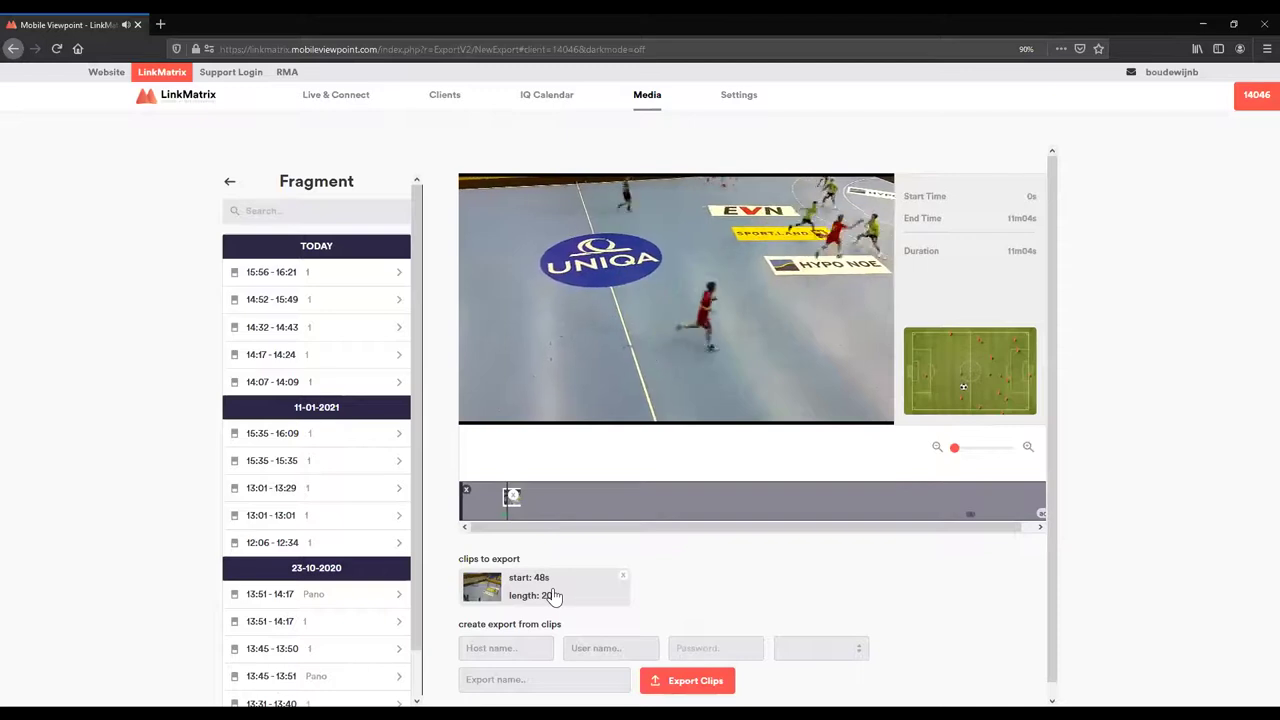
click(521, 679)
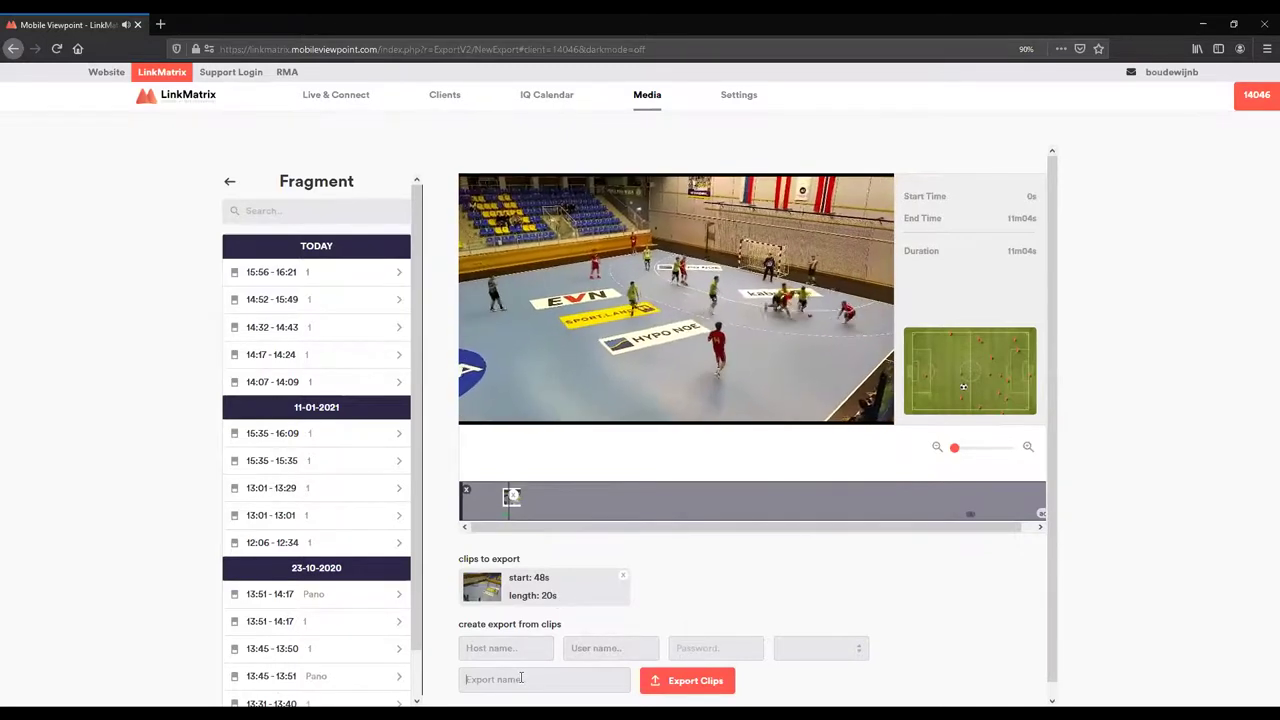
text(CLIP)
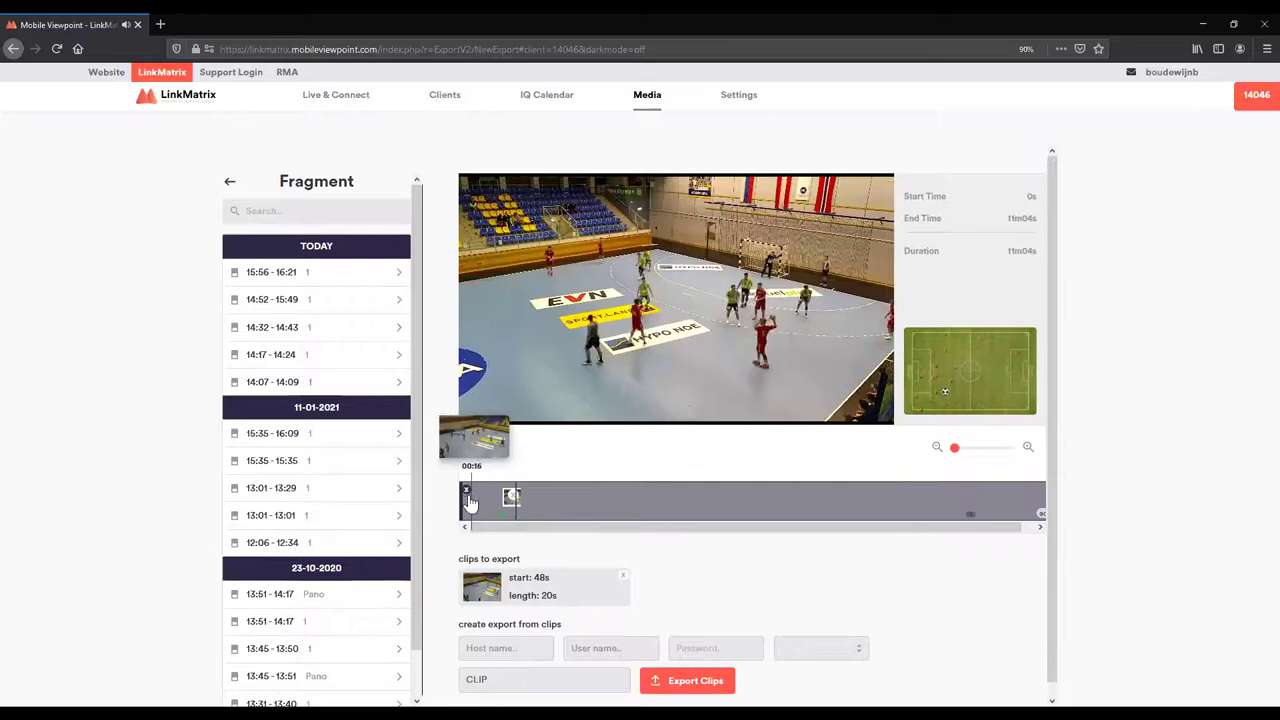
- Add a second clip starting at 2m52s with a length of 32 seconds to the clips to export
drag(463, 510, 615, 505)
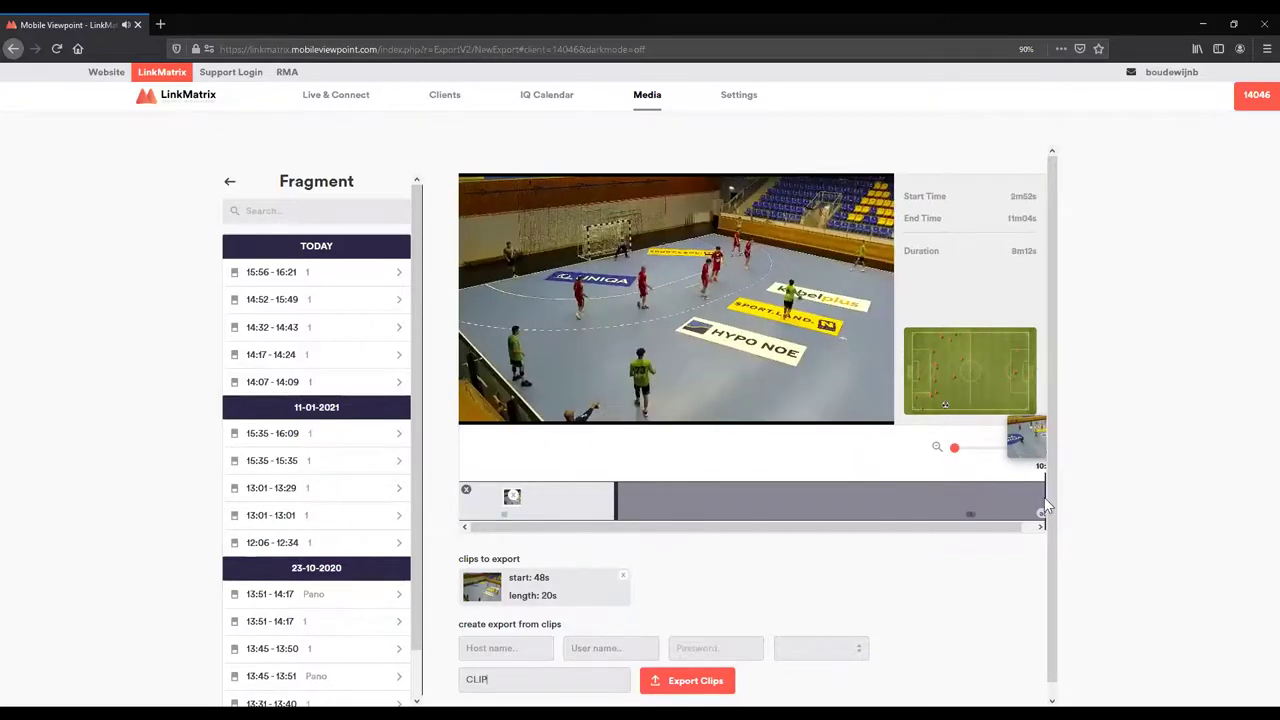
drag(1044, 505, 624, 521)
click(621, 514)
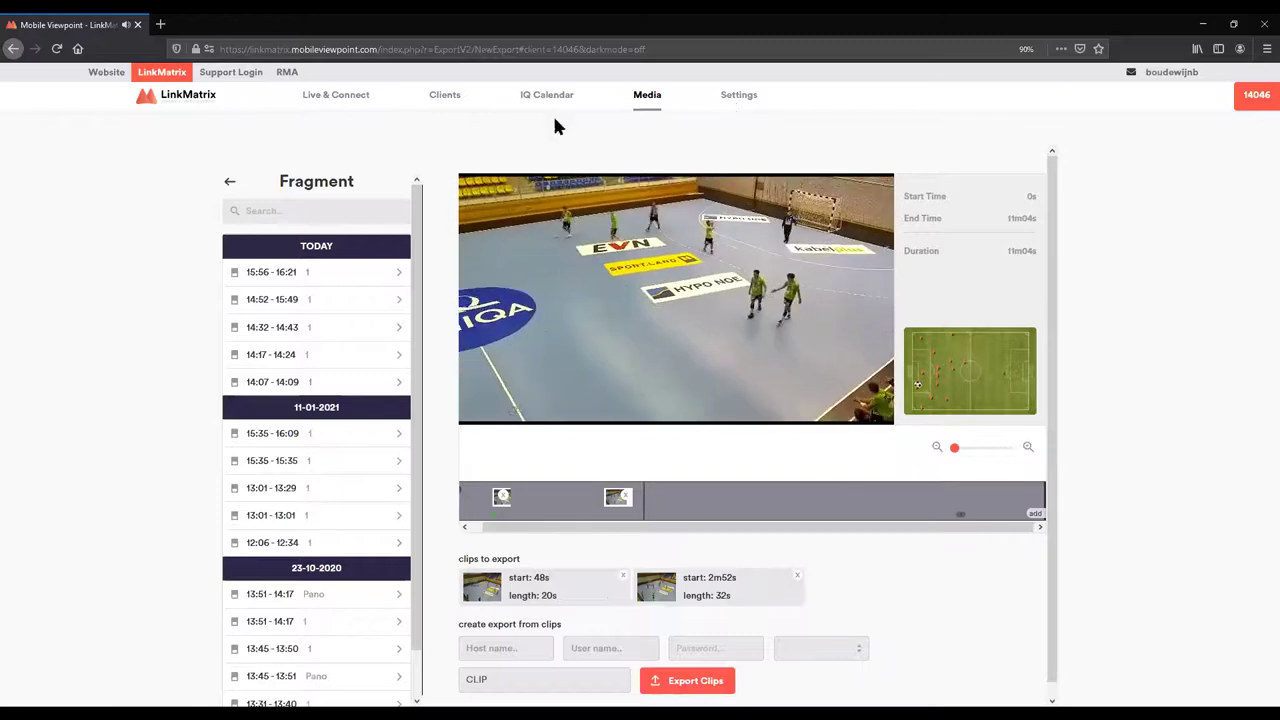
- In the IQ Calendar, prepare a new event starting January 15, 2021 at 13:30 with a duration of 2h30m
mouse_move(540, 96)
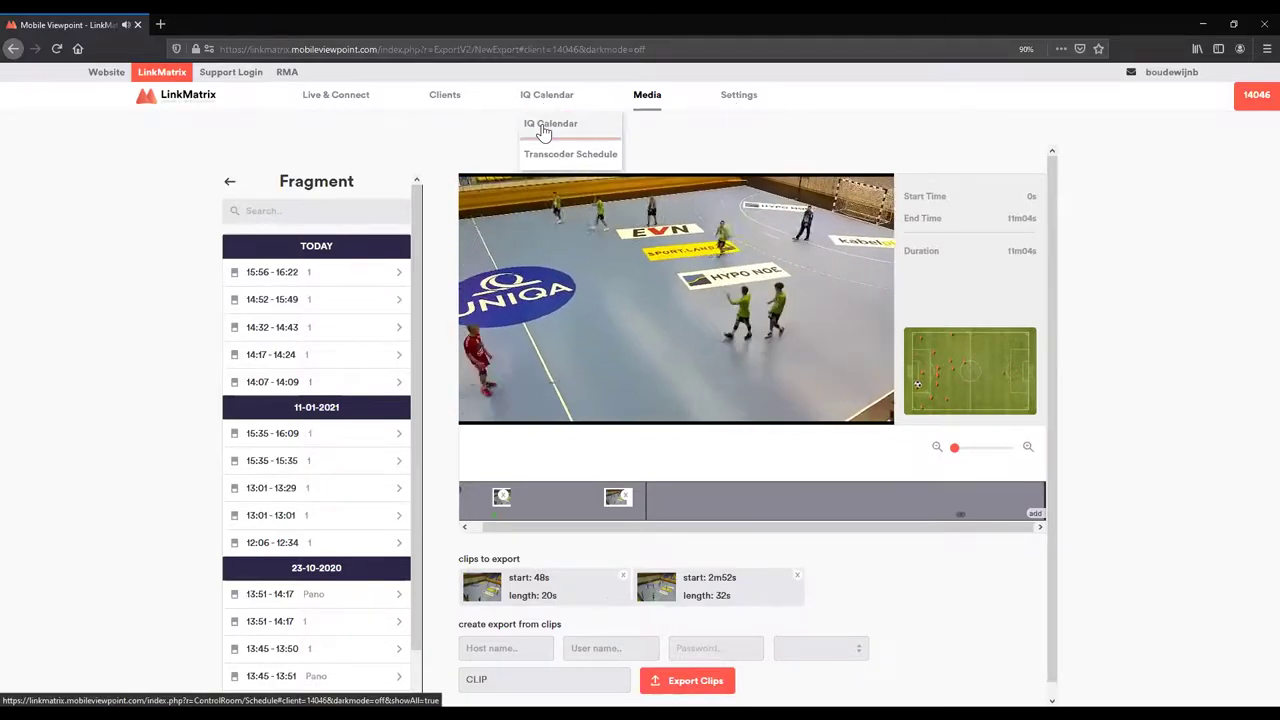
click(543, 127)
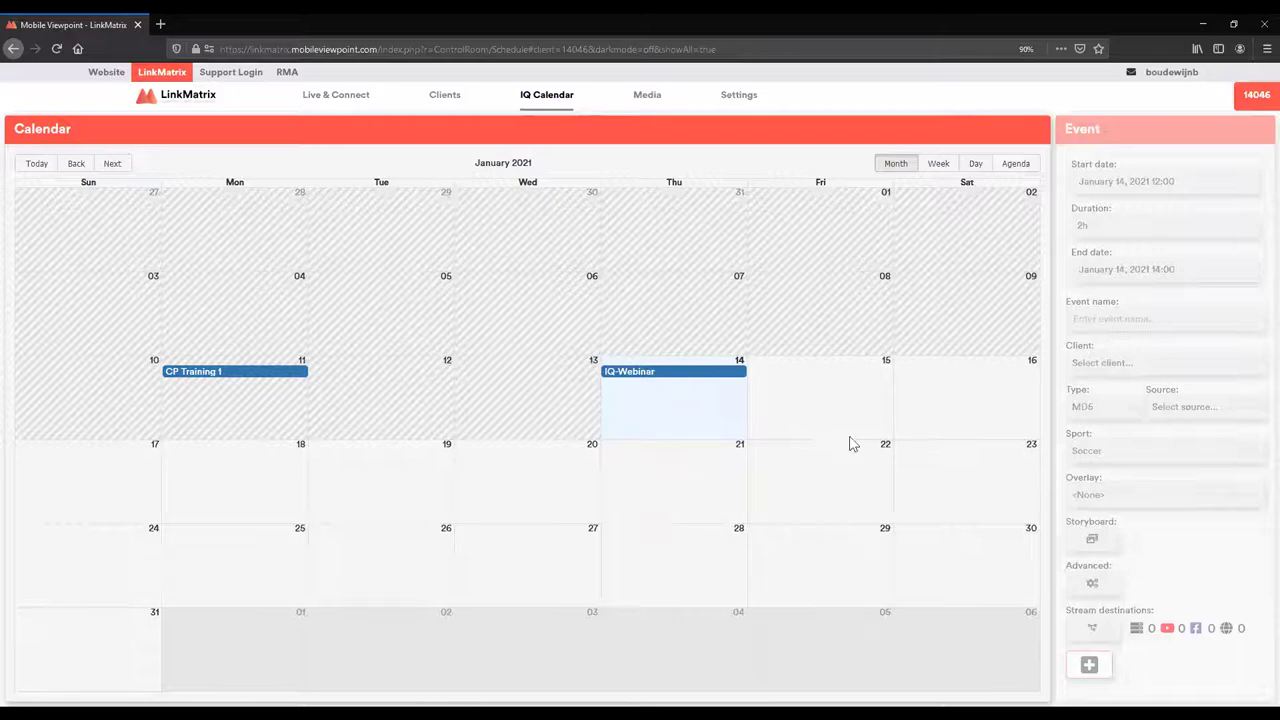
click(817, 393)
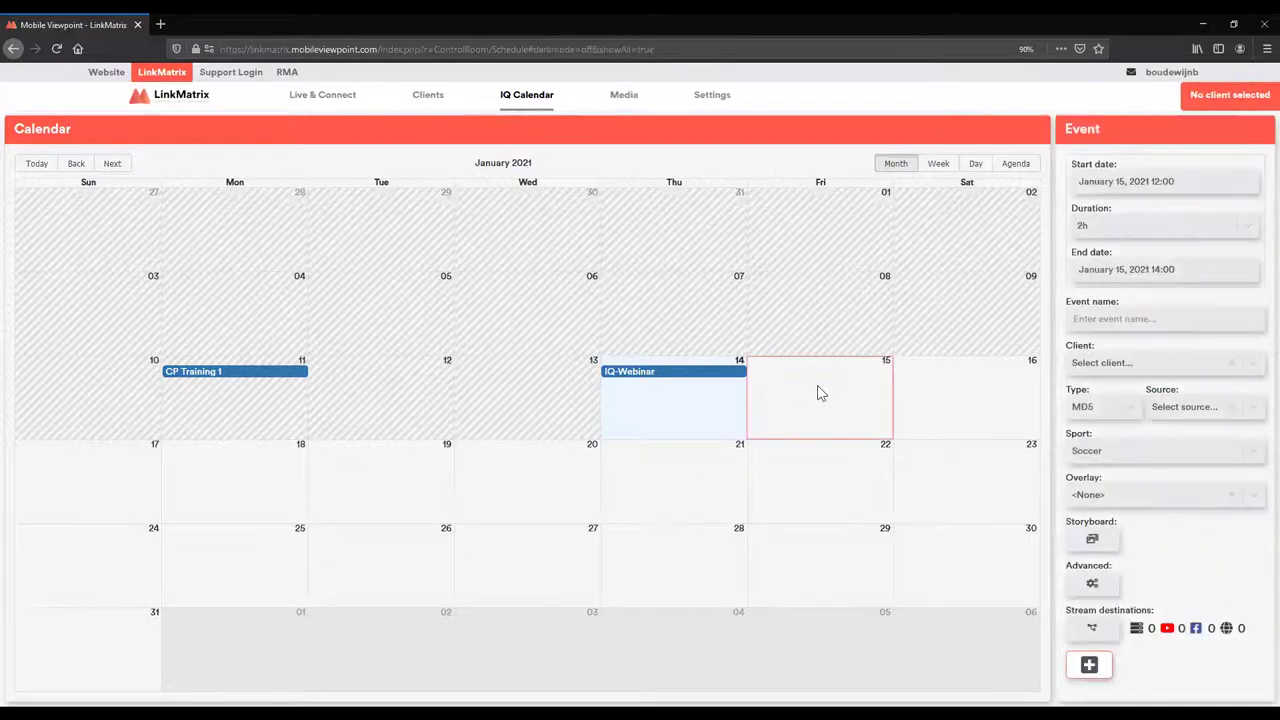
click(1194, 180)
scroll(1238, 300, down, 5)
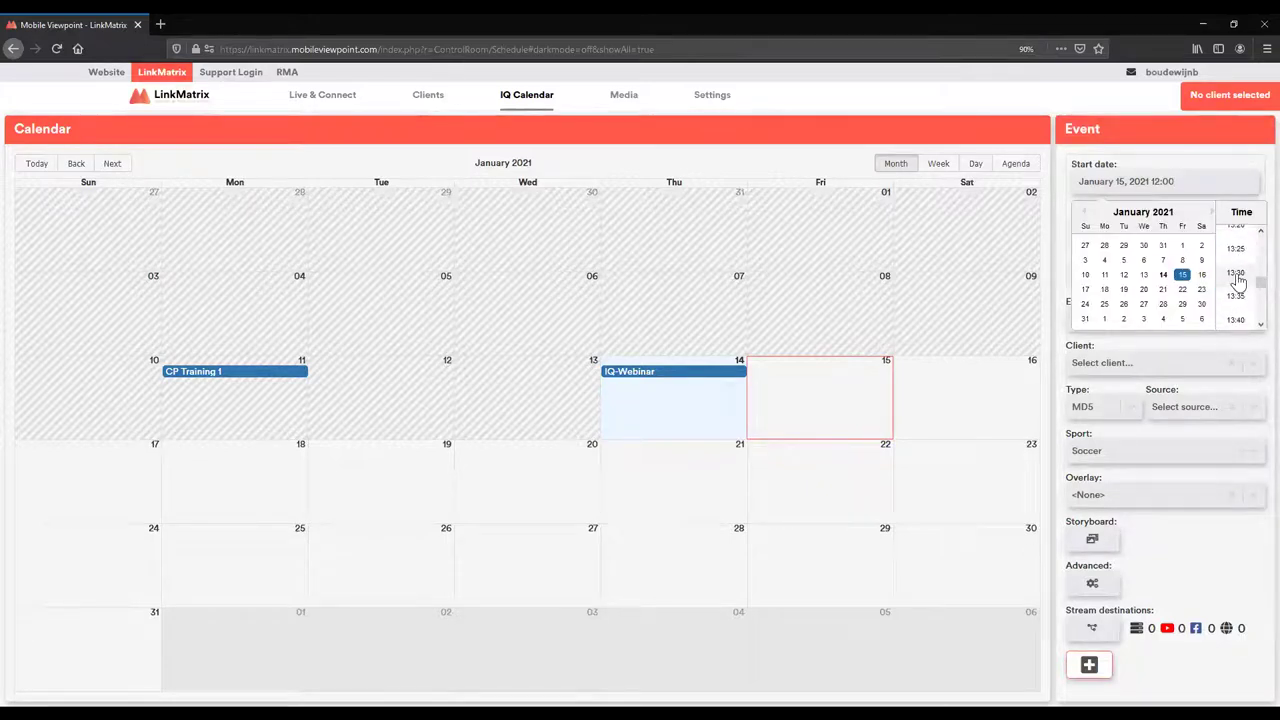
click(1236, 275)
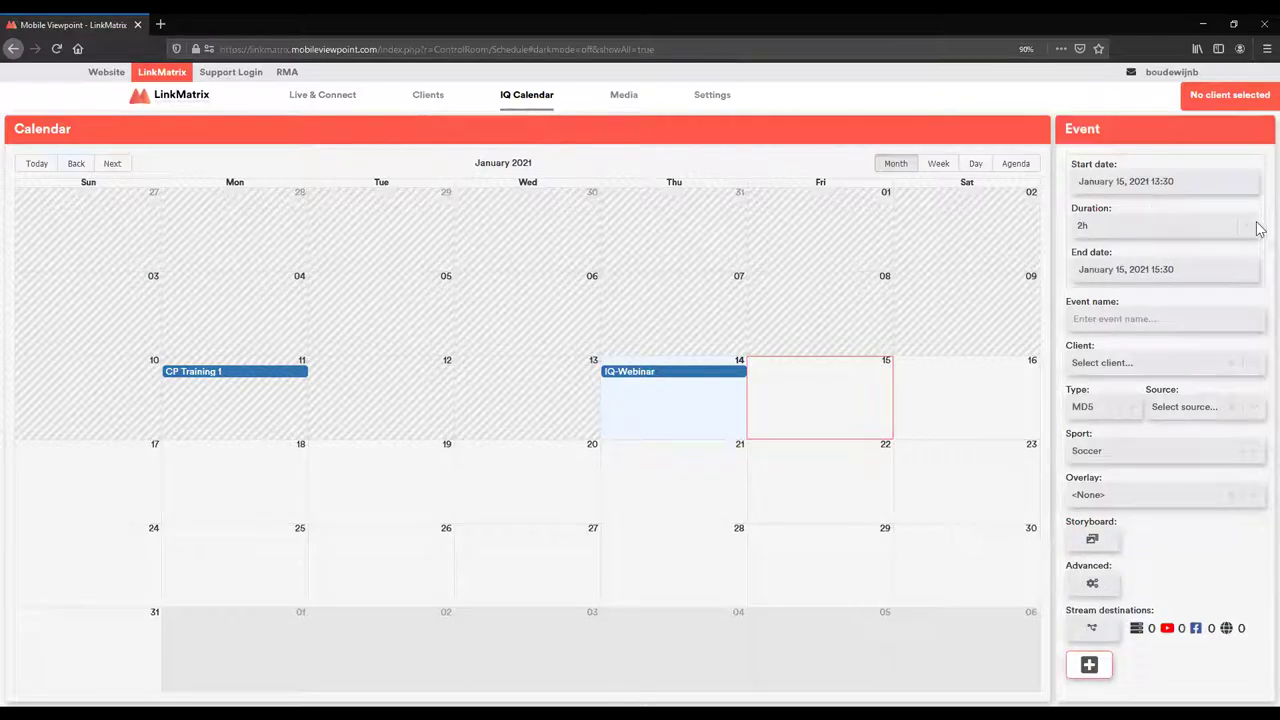
click(1253, 228)
click(1097, 369)
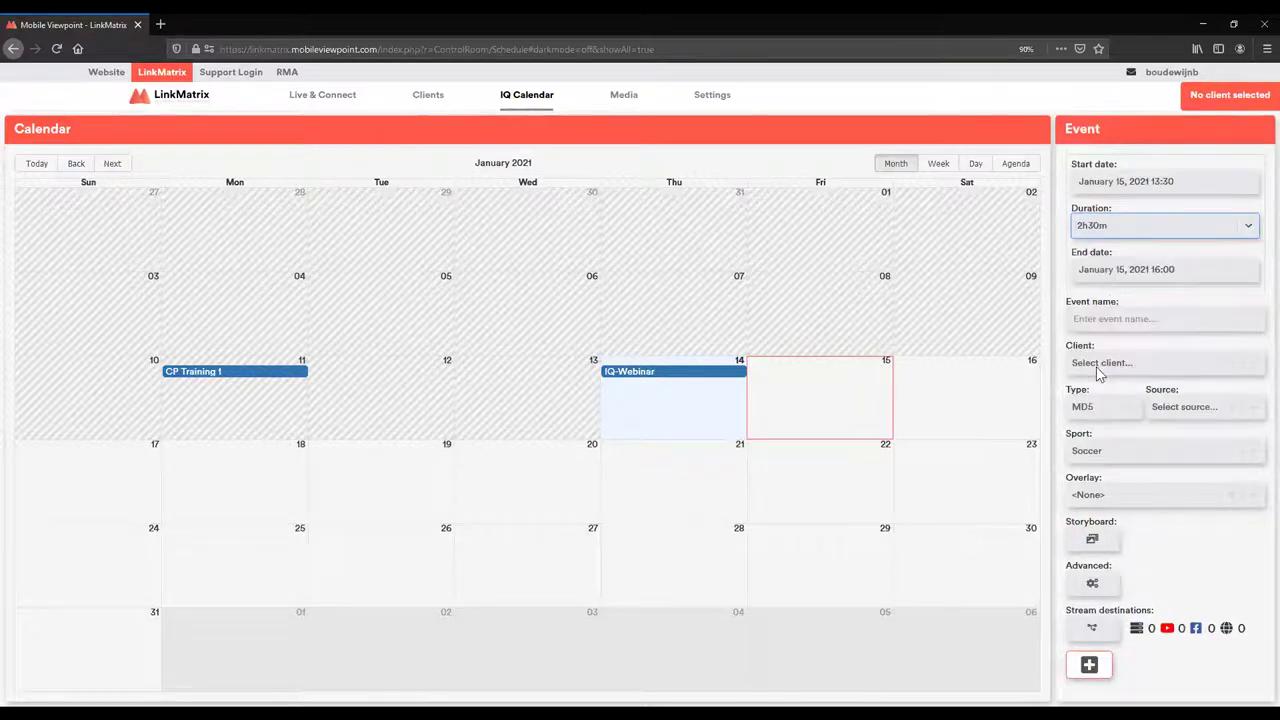
- Name the event Marks Game and assign it to client IQ-14046
click(1101, 319)
text(Marks)
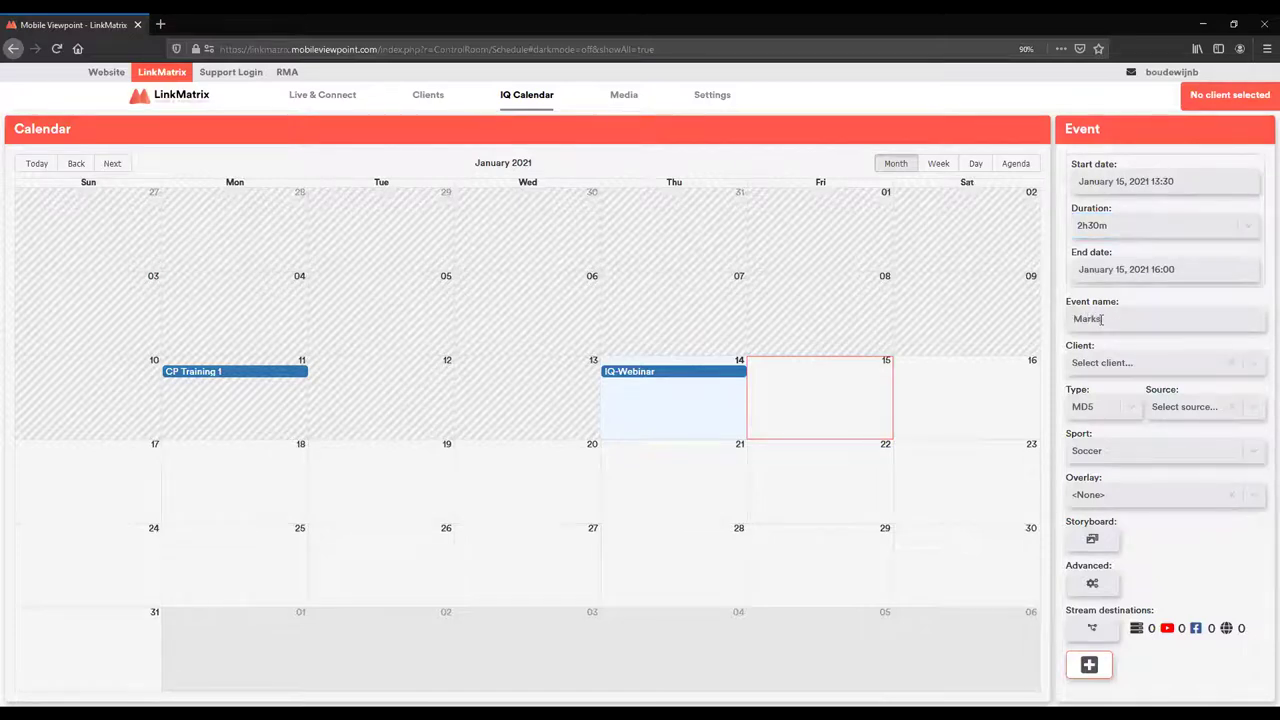
text( Game)
click(1145, 366)
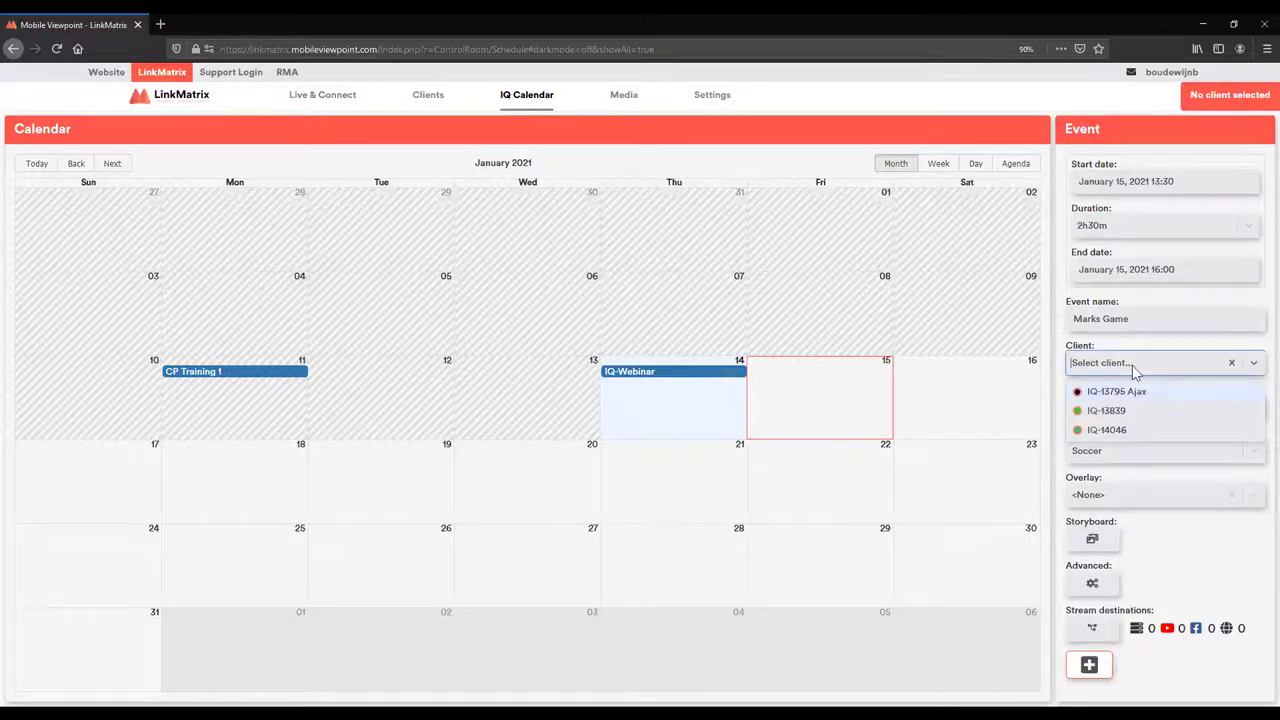
click(1115, 436)
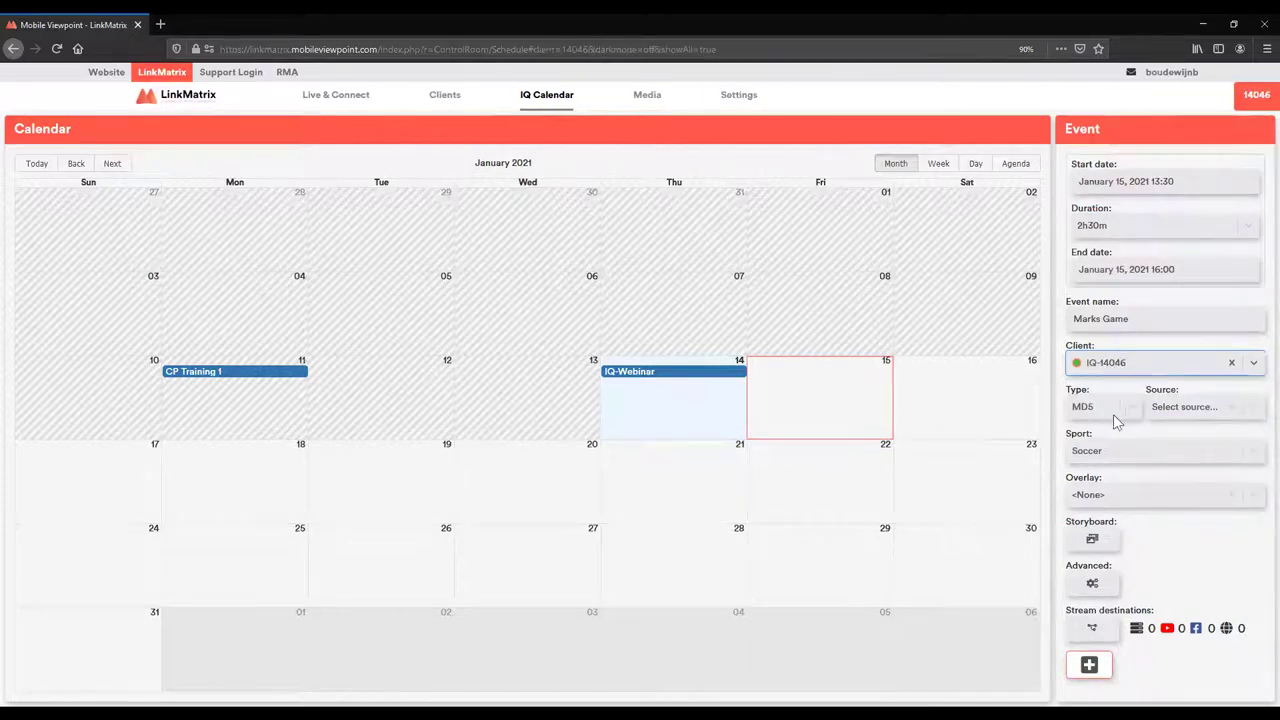
click(1133, 410)
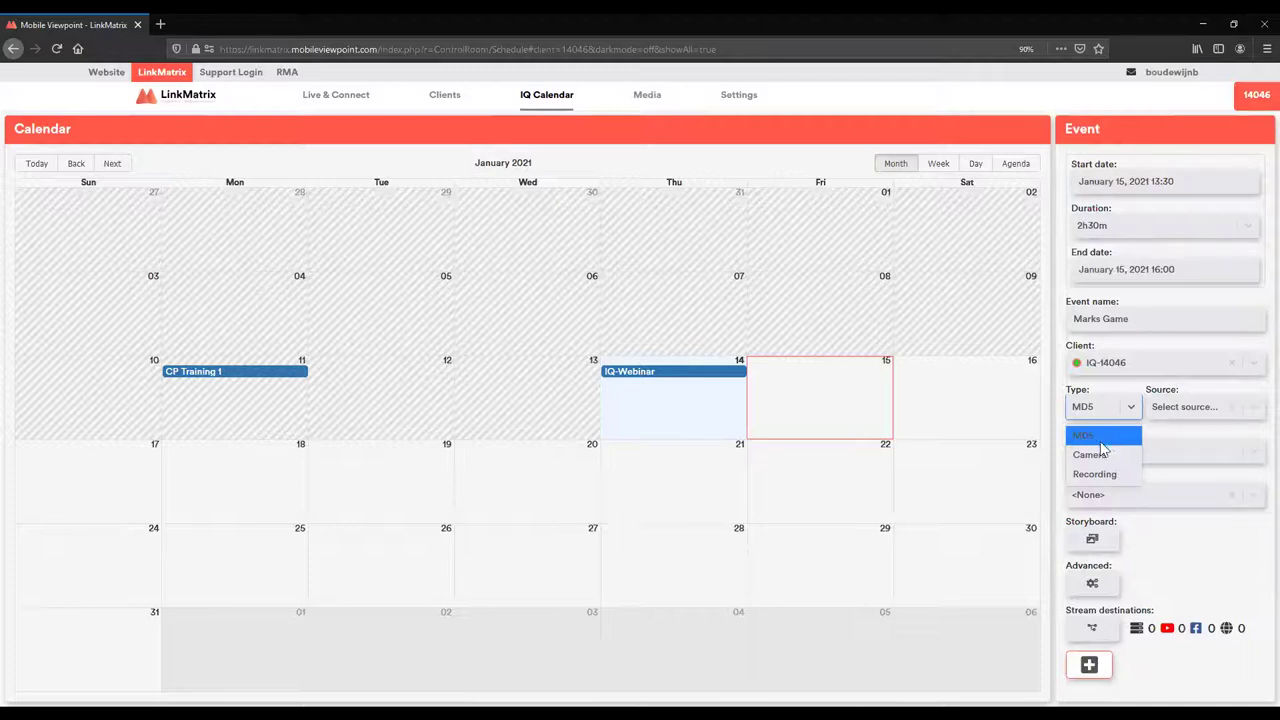
click(1100, 475)
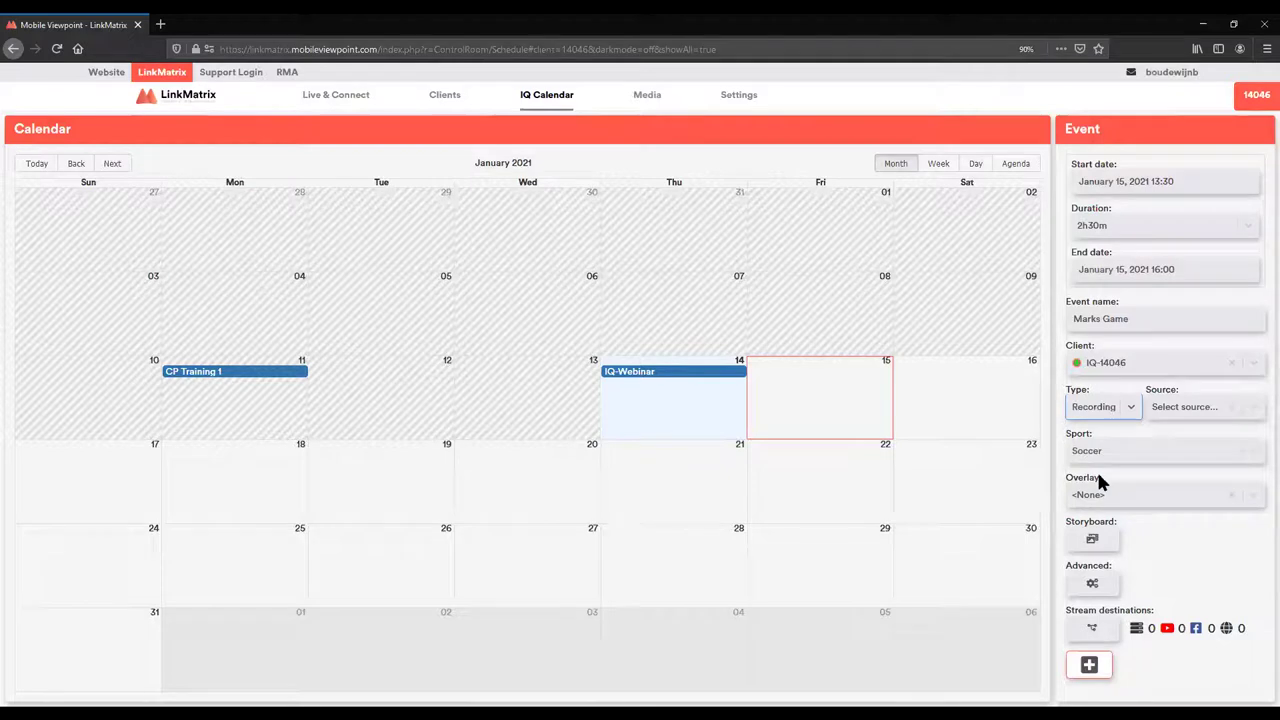
click(1254, 409)
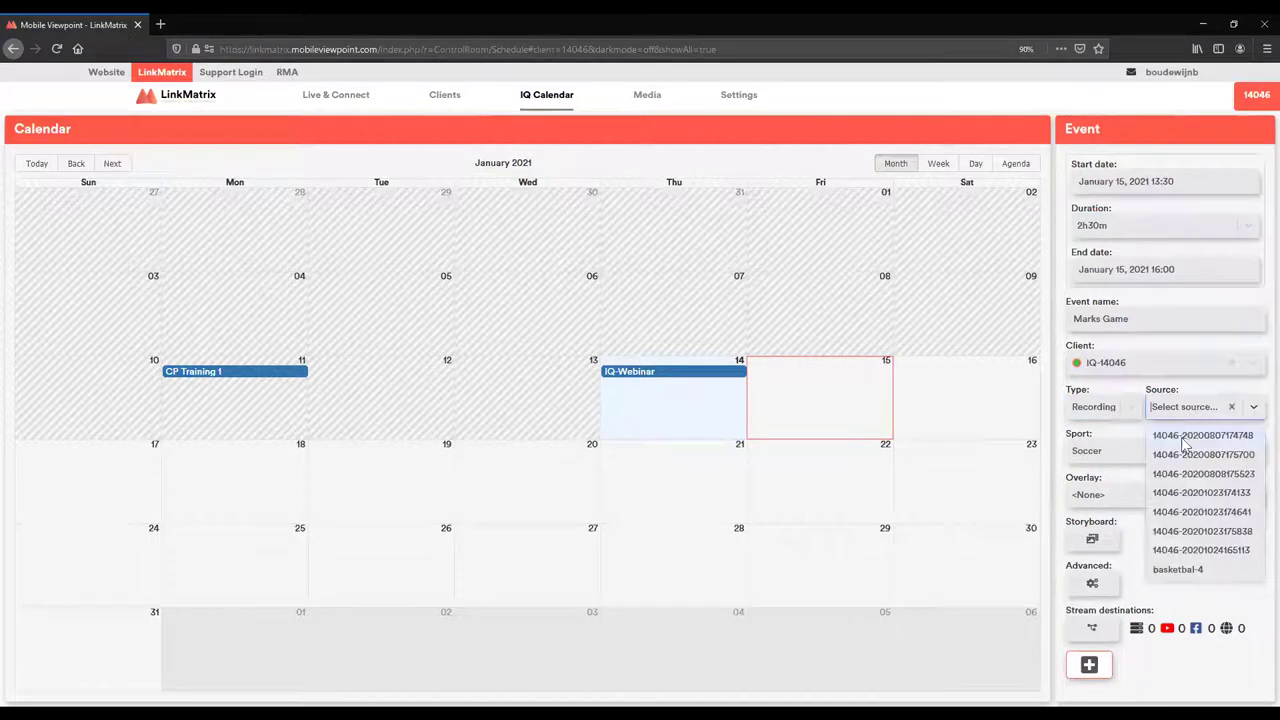
click(1188, 552)
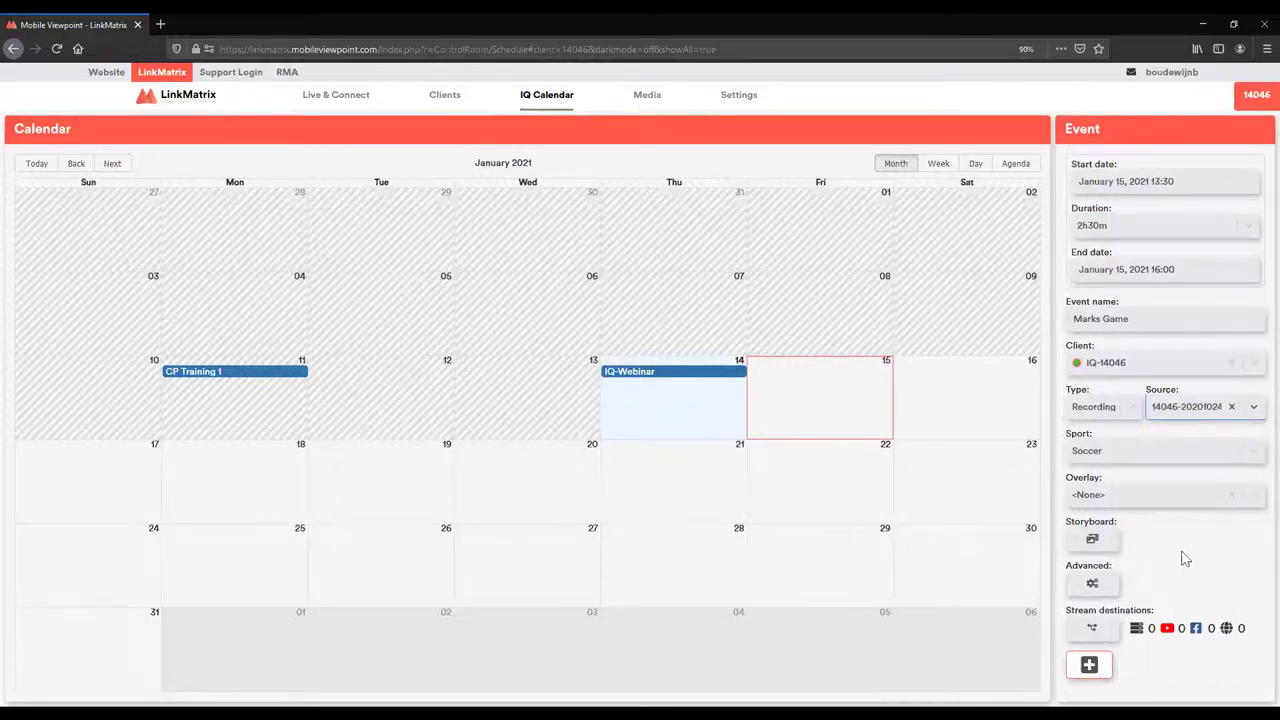
click(1118, 452)
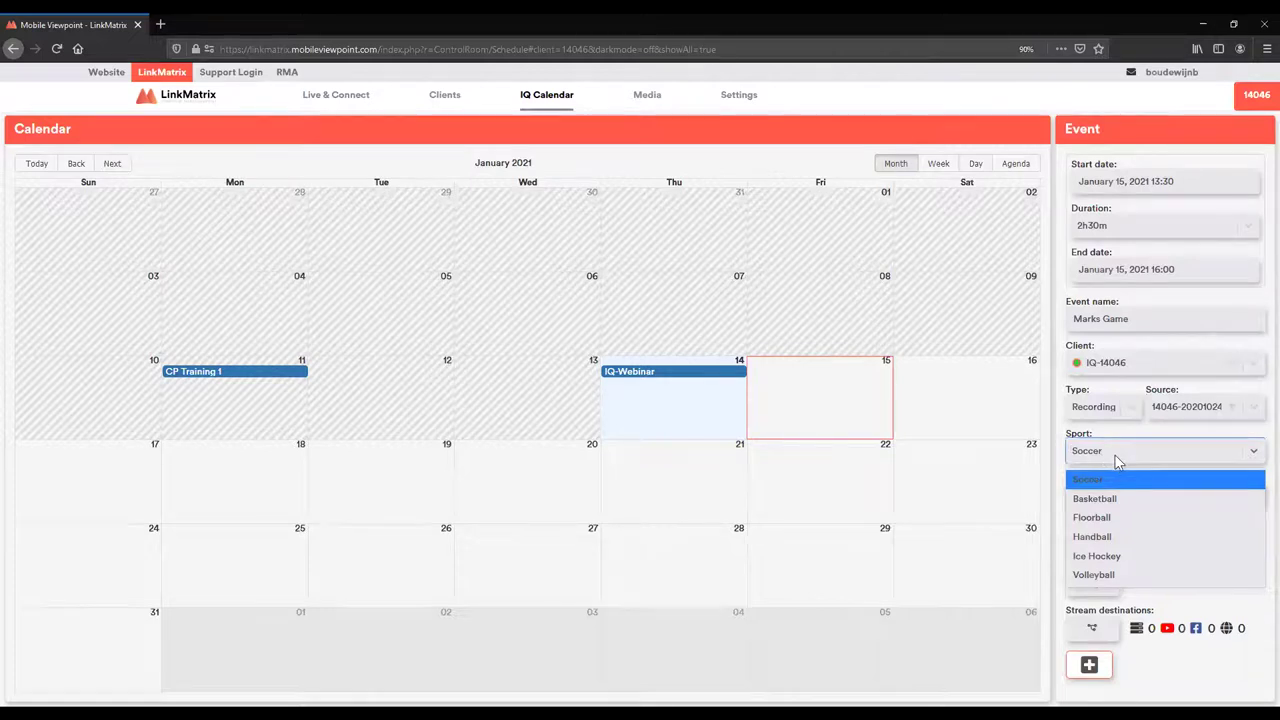
click(1099, 538)
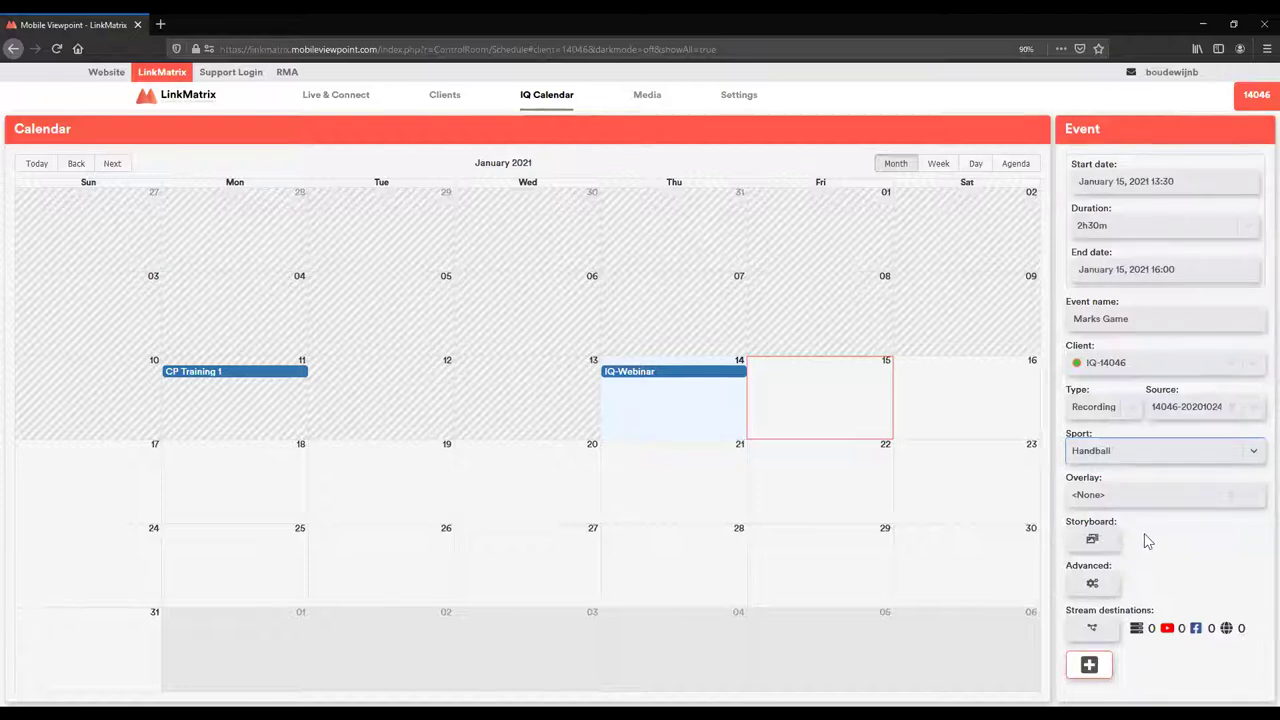
- Preview the MVP-TV overlay and assign it to the event
click(1255, 495)
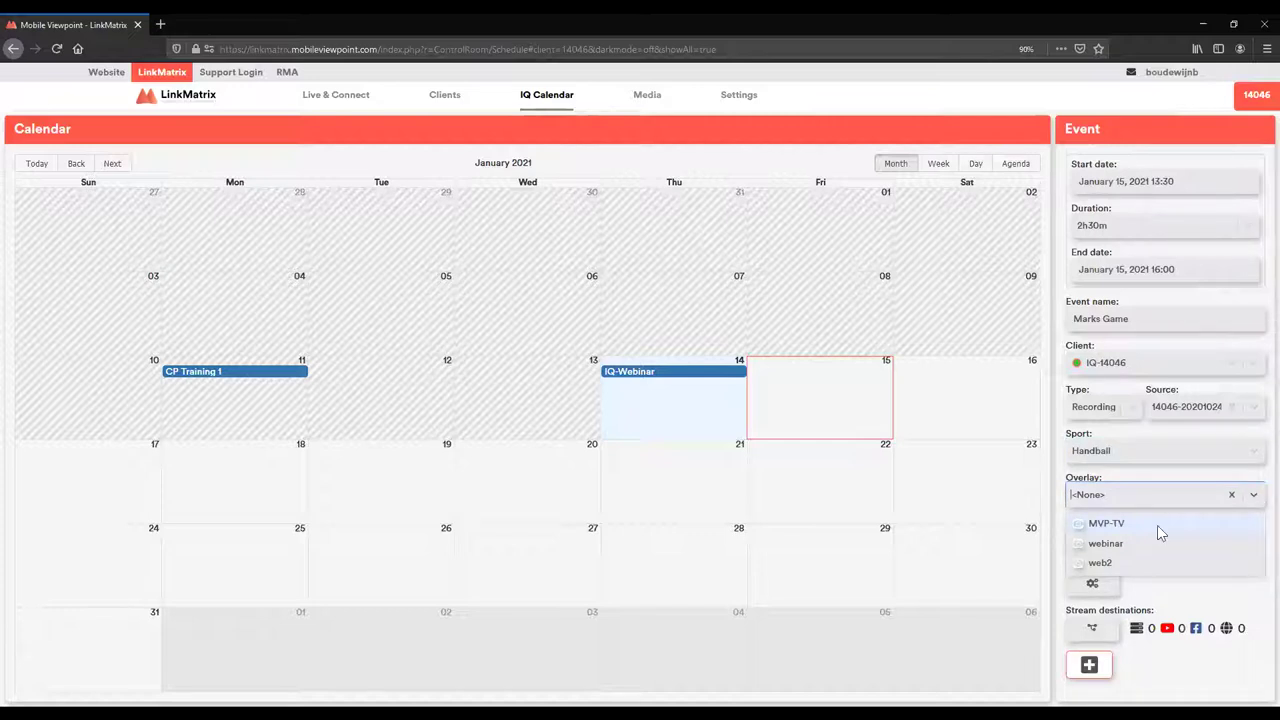
click(1078, 526)
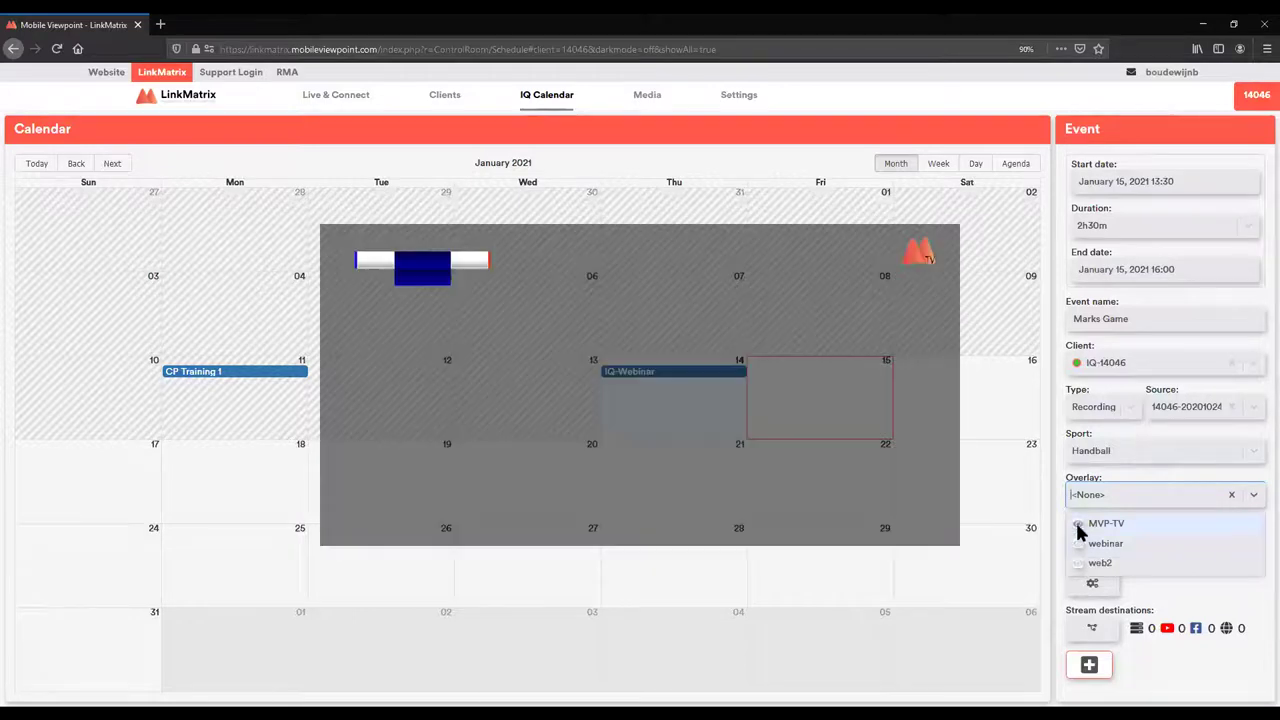
click(1077, 526)
click(1077, 527)
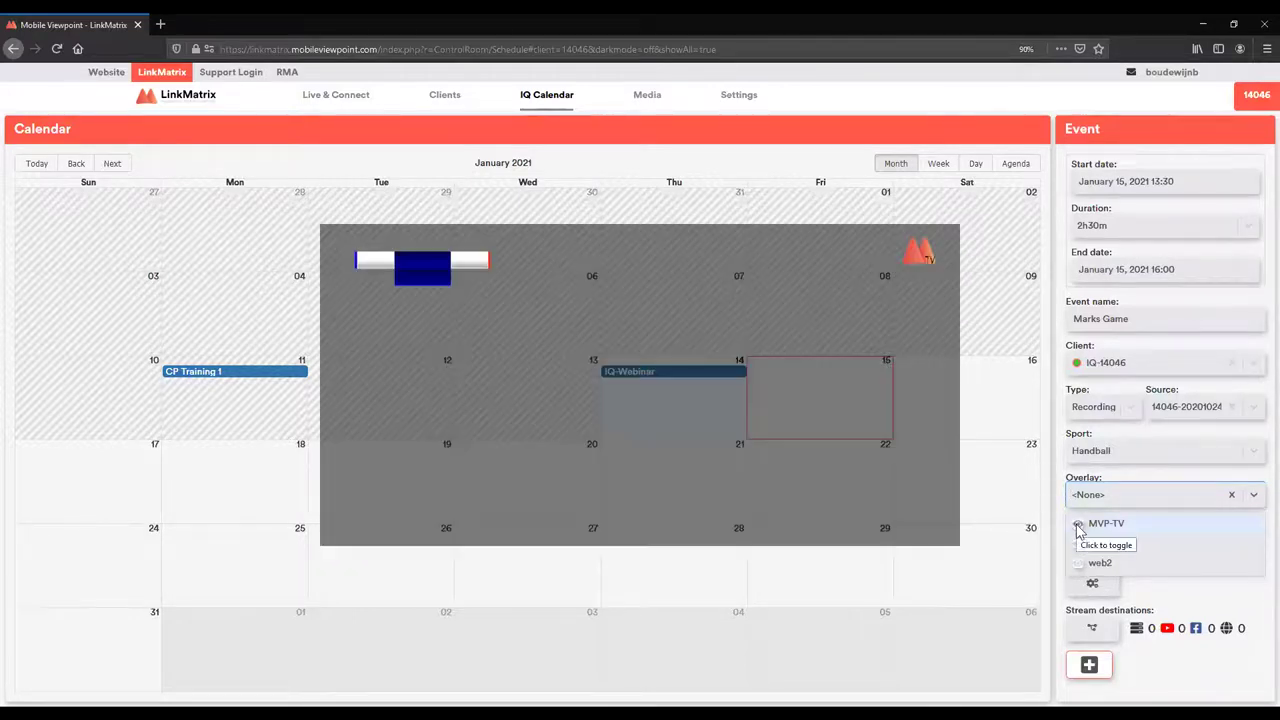
click(1078, 527)
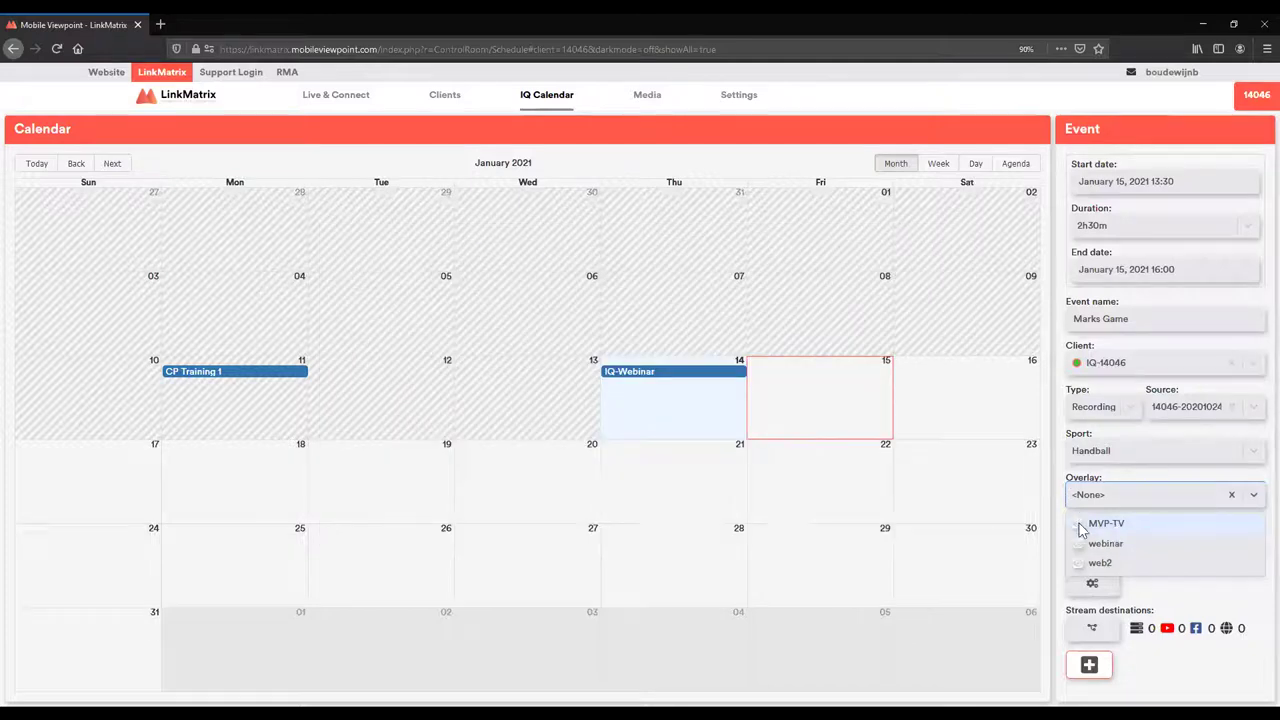
click(1078, 527)
click(1130, 530)
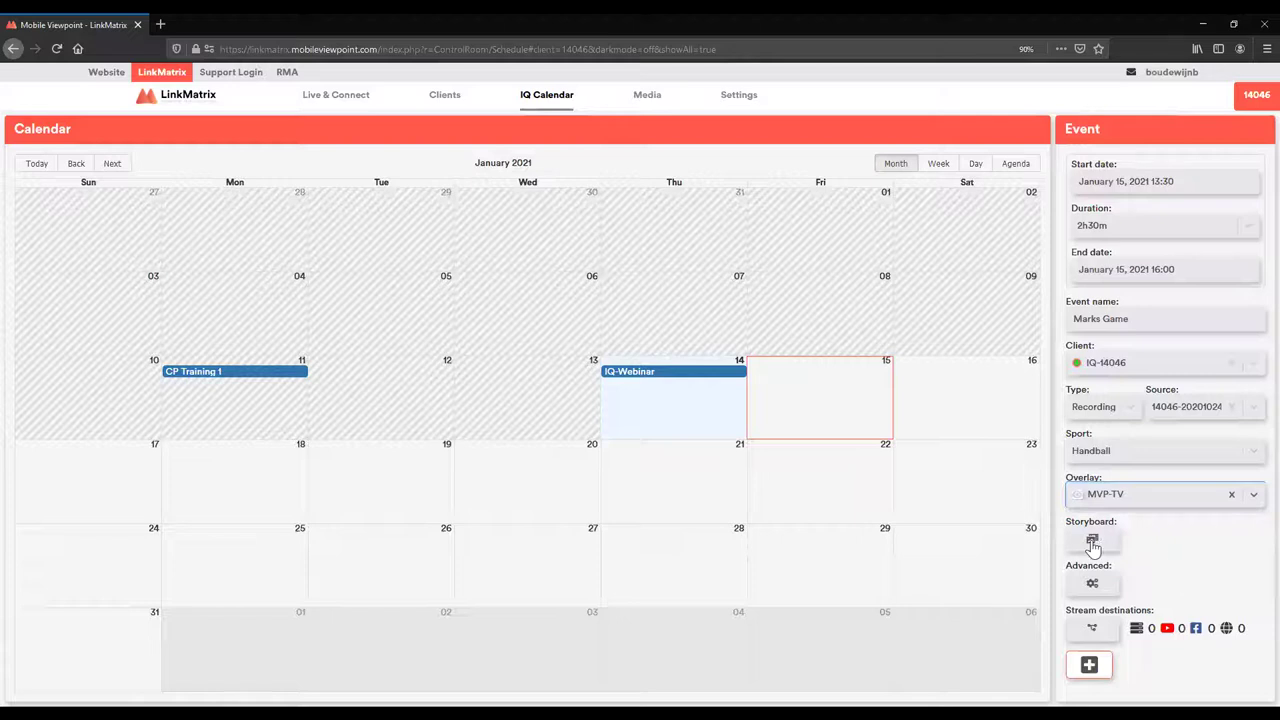
- In the event's storyboard scene, name the home team RED and the away team YLW
click(1092, 541)
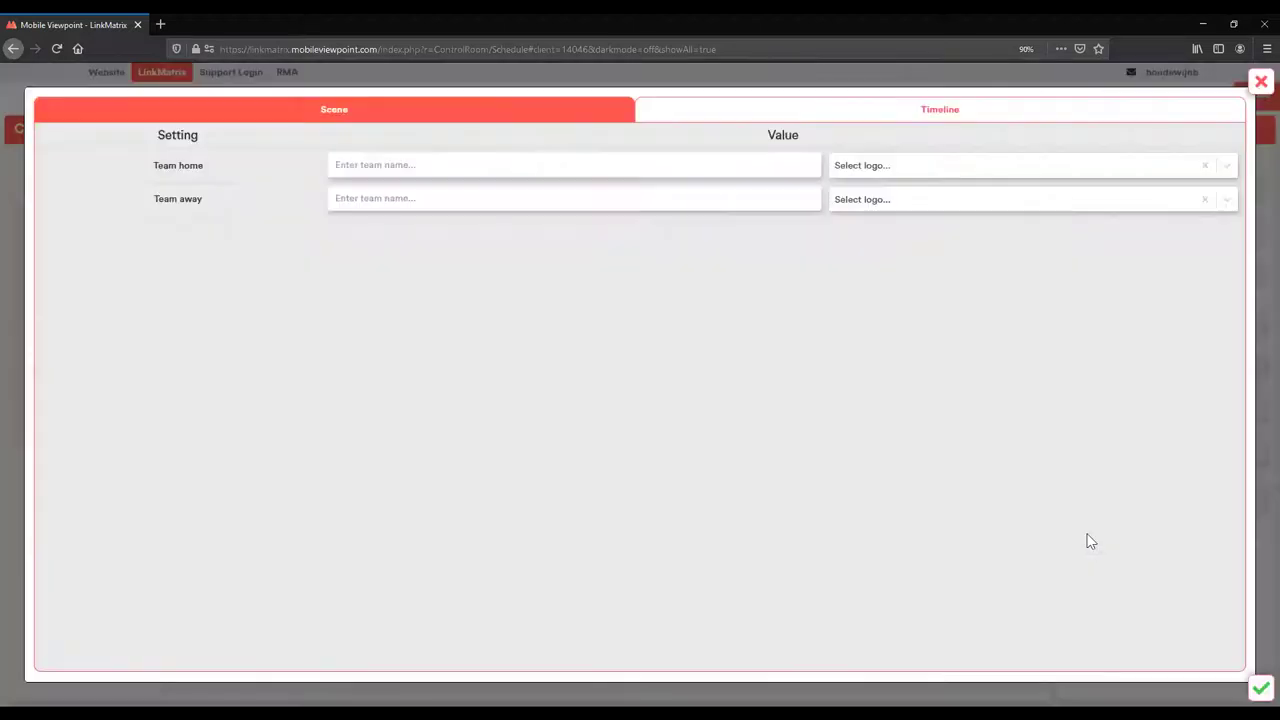
click(350, 165)
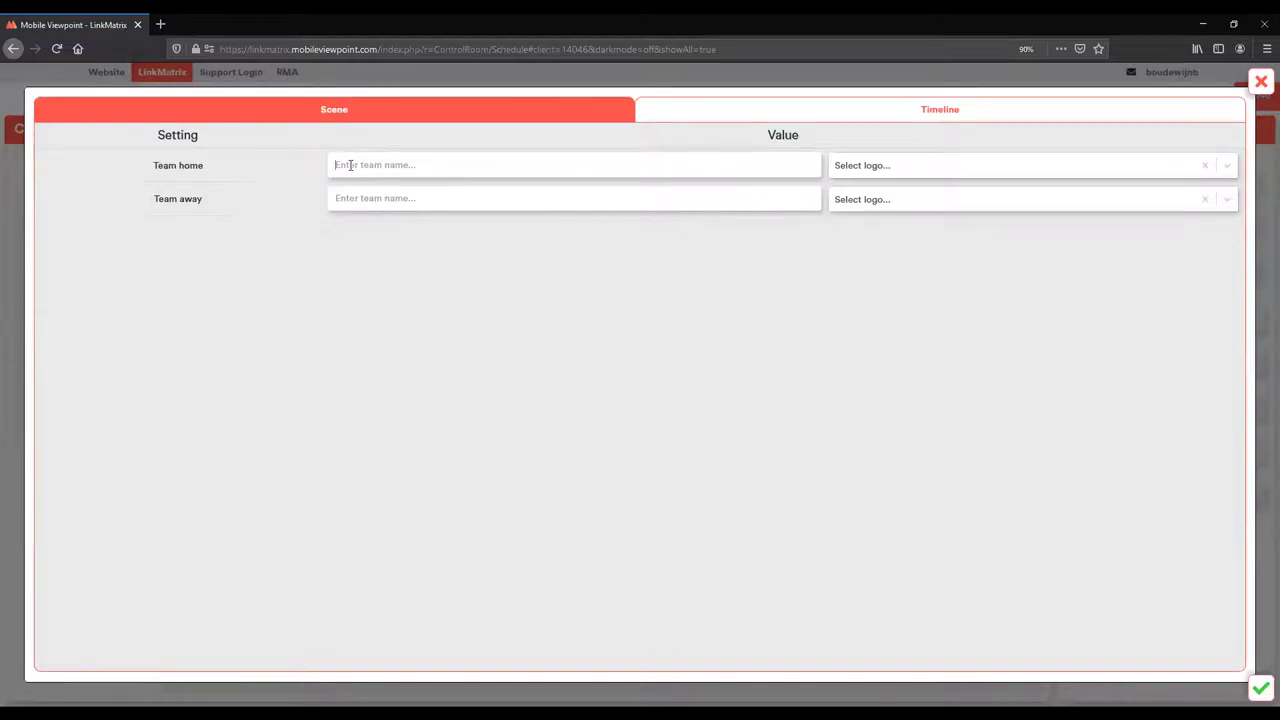
text(R)
key(Tab)
key(Tab)
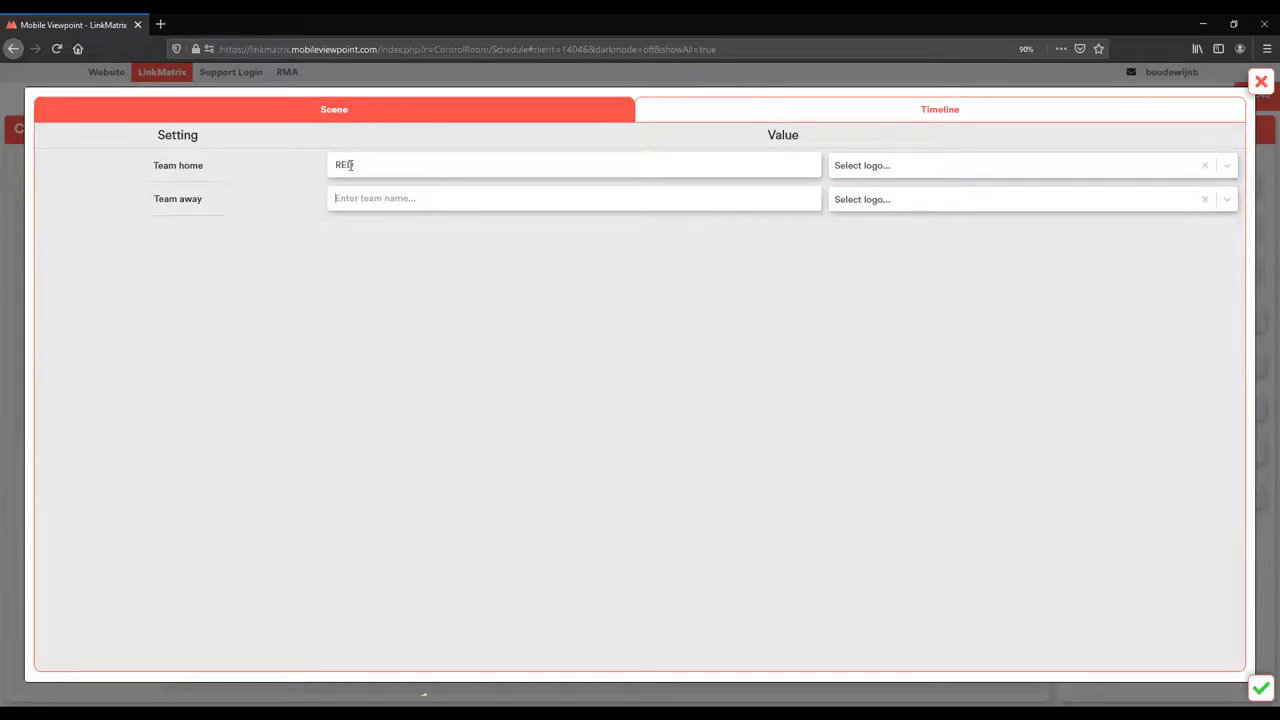
text(YLWE)
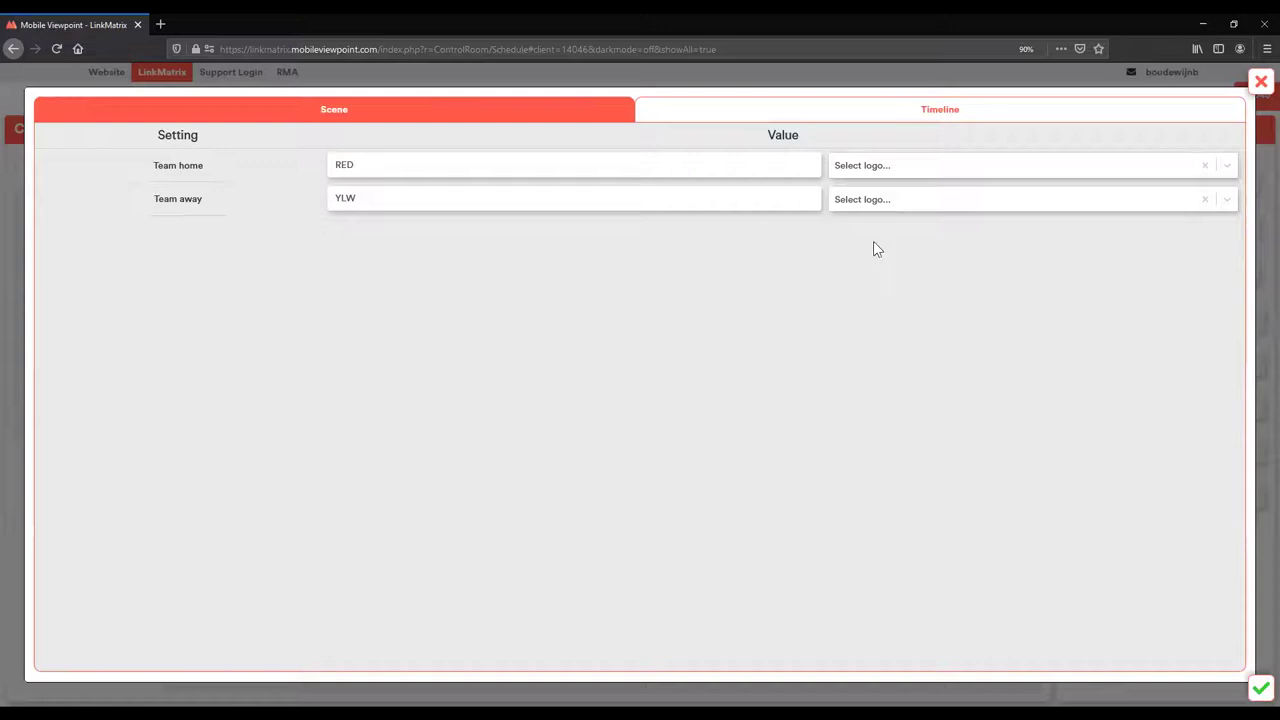
- Add a Highlight starts trigger to the storyboard timeline and check which clips it can play
click(848, 116)
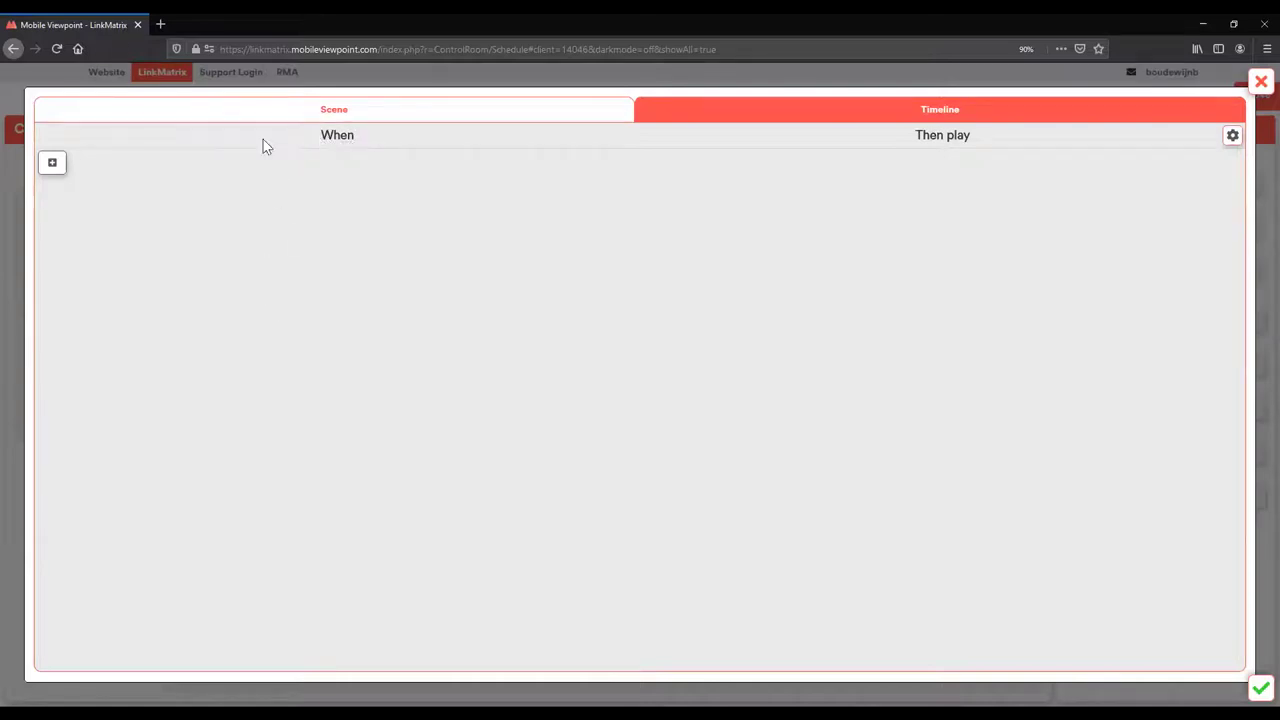
click(52, 163)
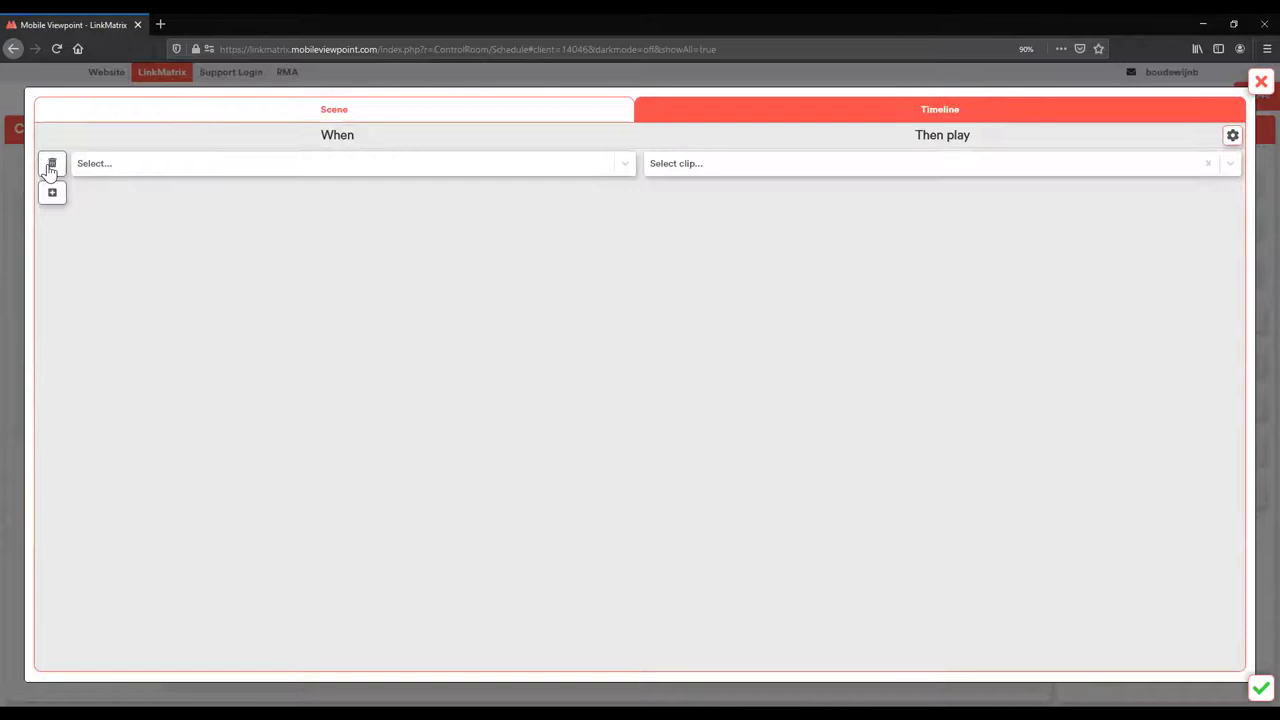
click(128, 168)
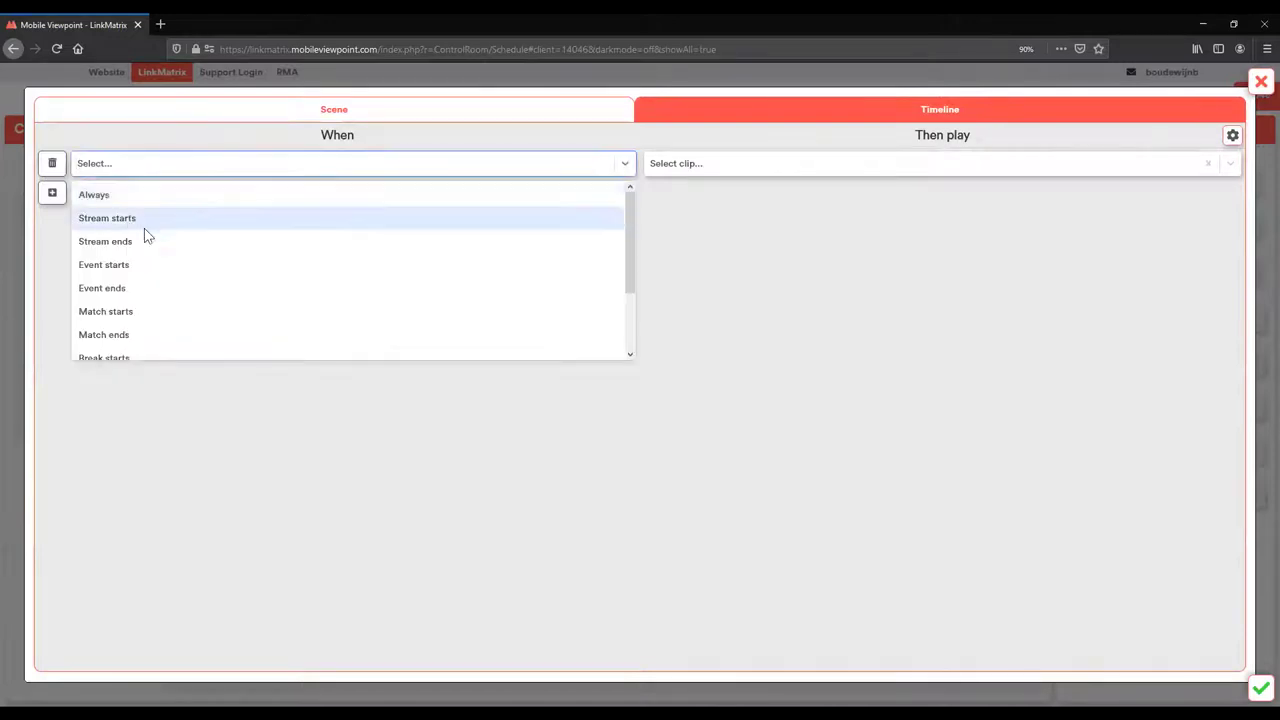
scroll(148, 246, down, 3)
click(137, 330)
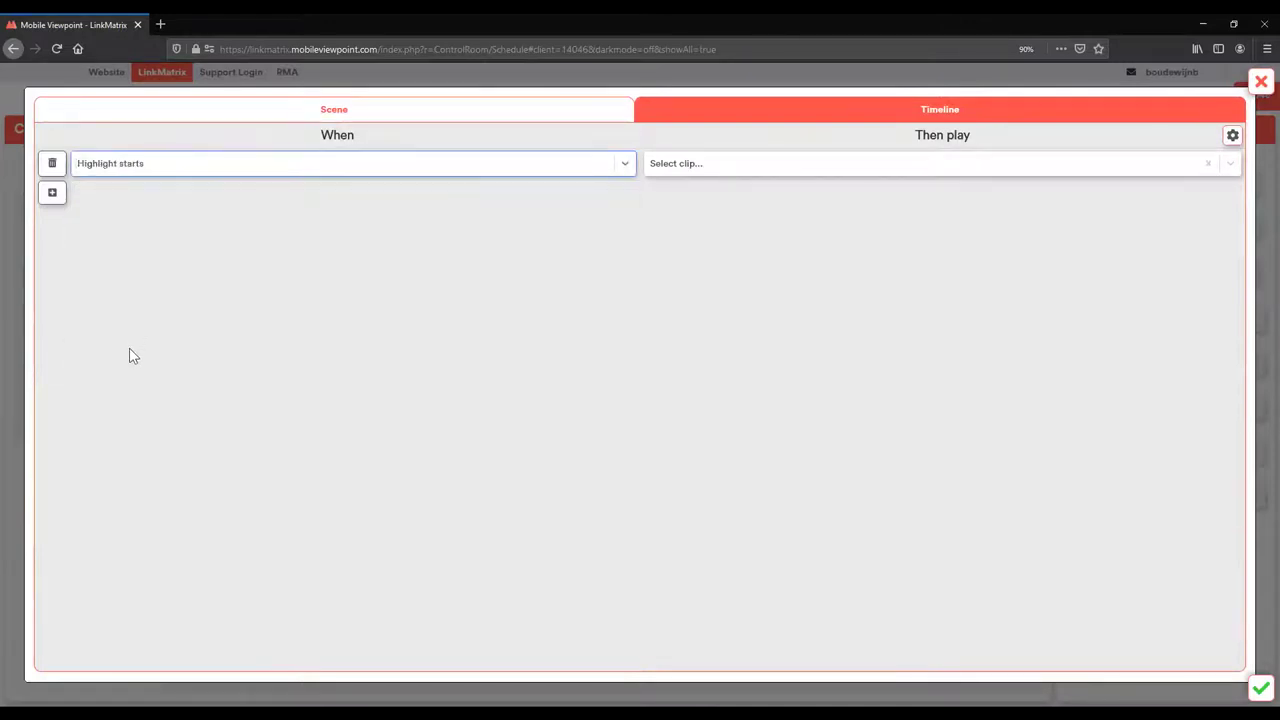
click(686, 168)
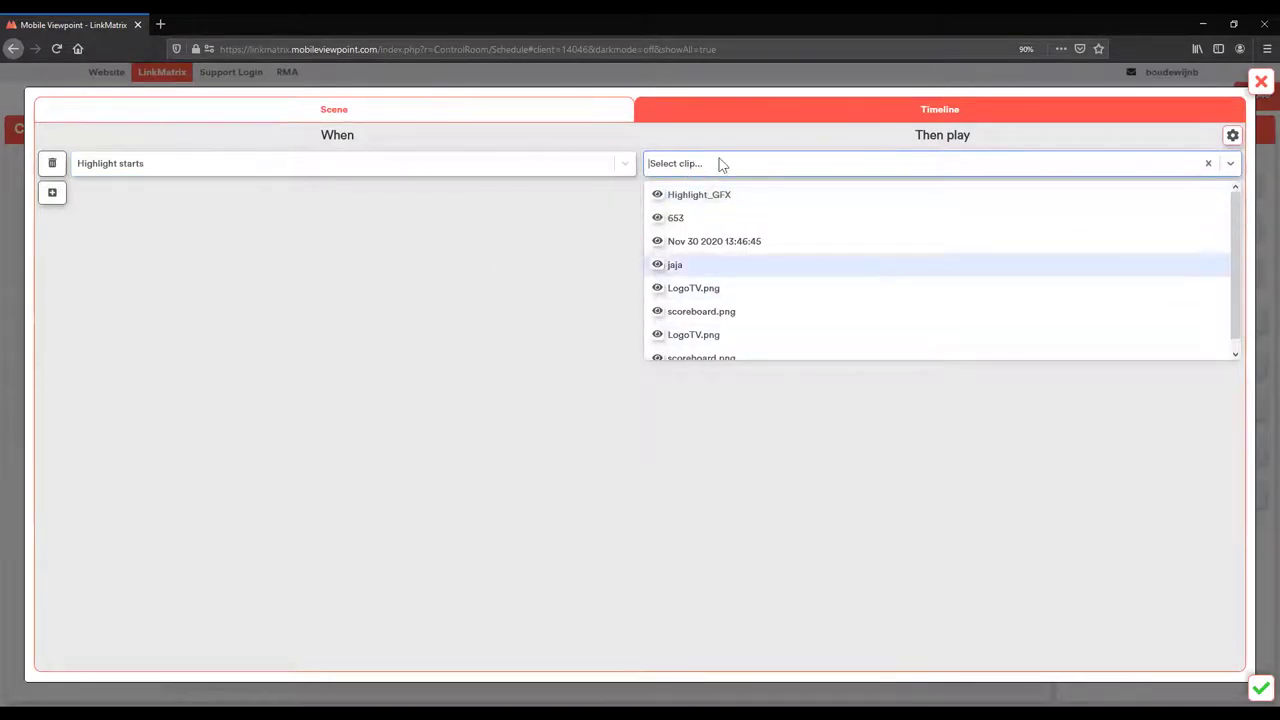
click(531, 337)
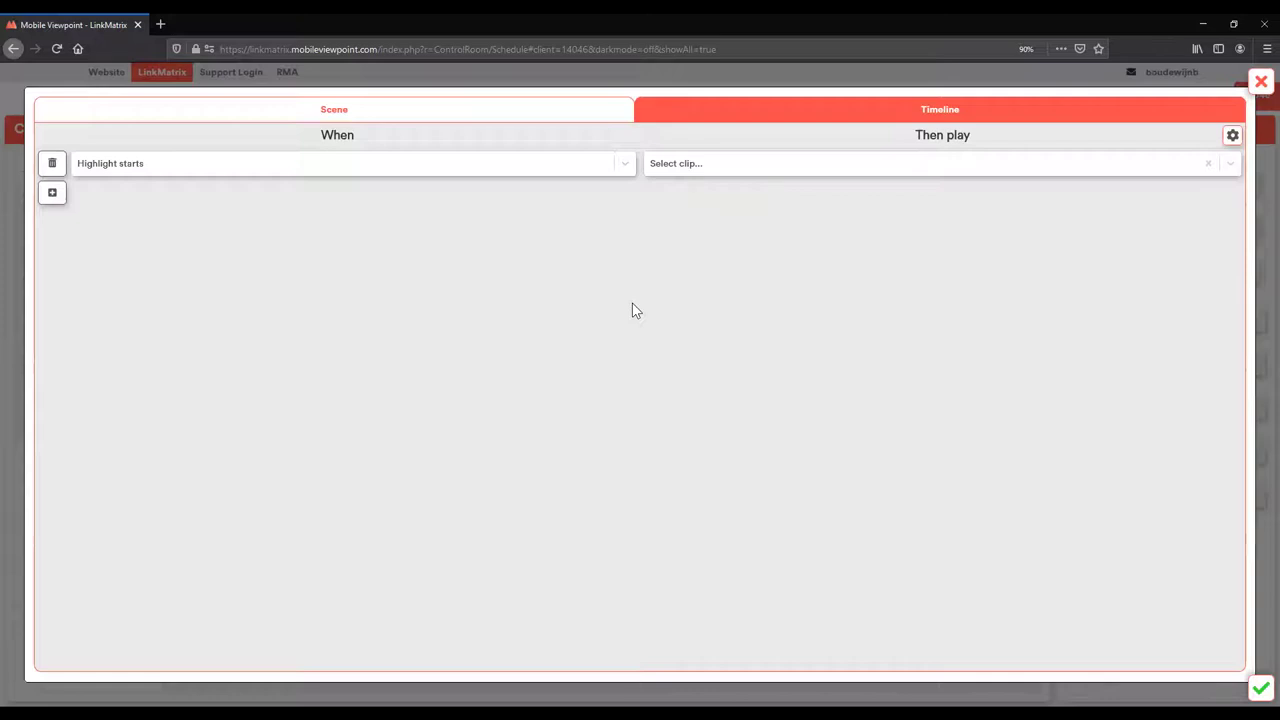
- Add a second timeline trigger for Highlight ends
click(52, 196)
click(140, 197)
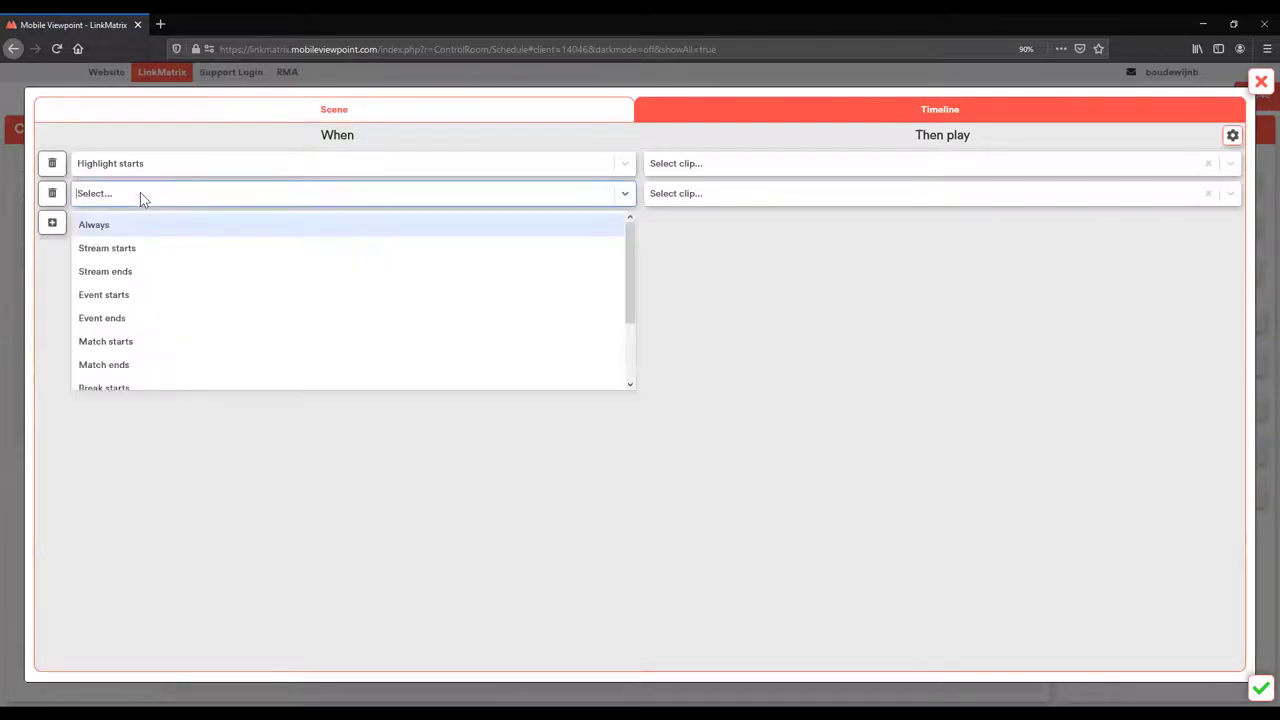
scroll(167, 280, down, 2)
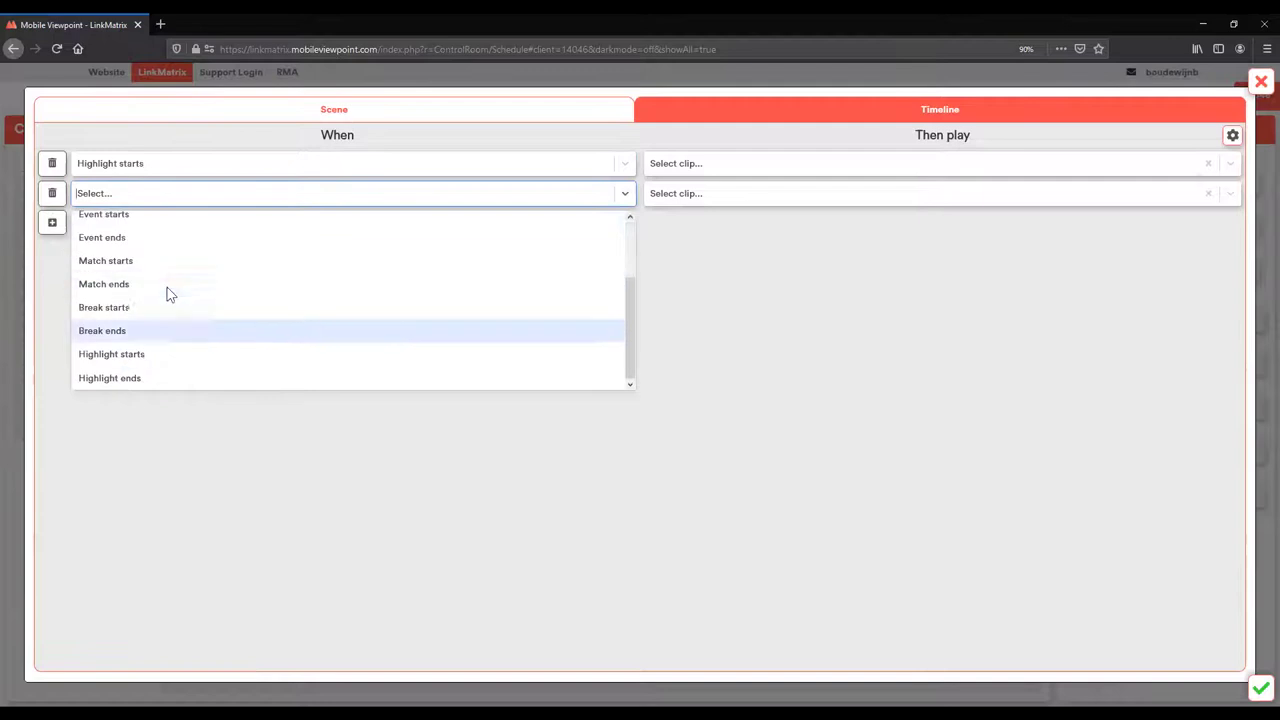
click(129, 382)
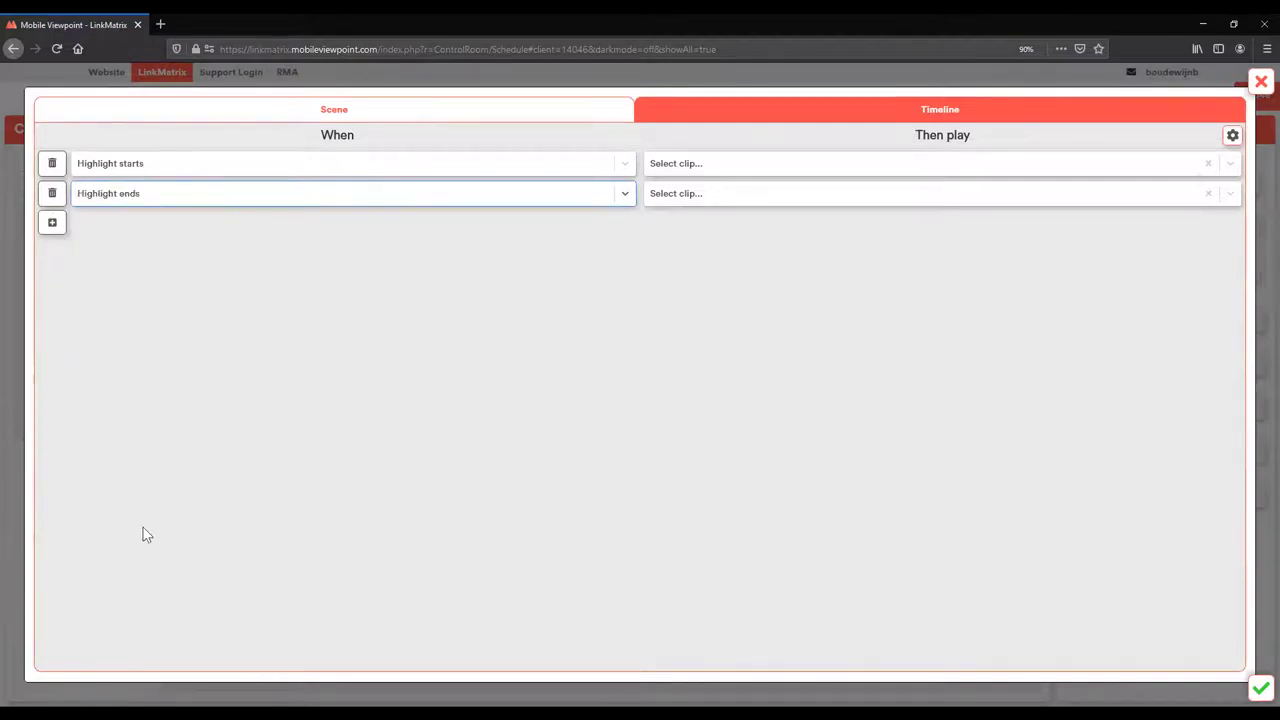
- Add two more timeline triggers, one for Break starts and one for Break ends
click(52, 224)
click(157, 229)
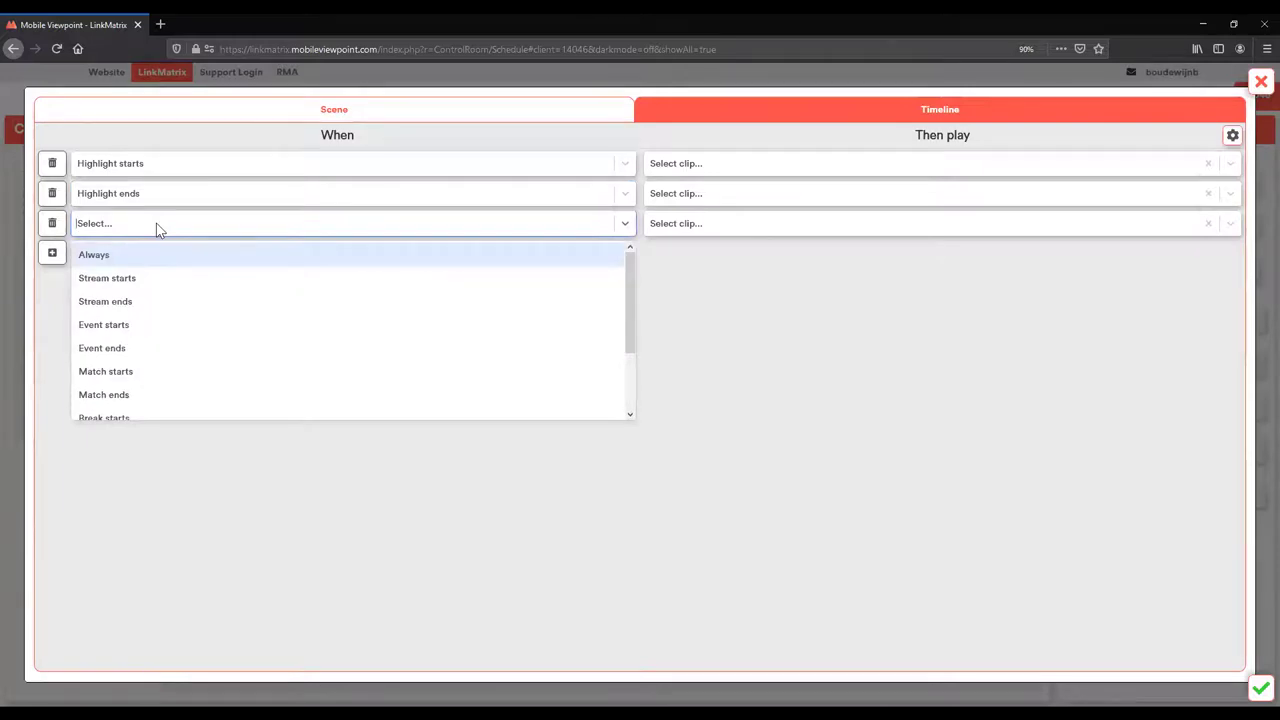
scroll(191, 295, down, 2)
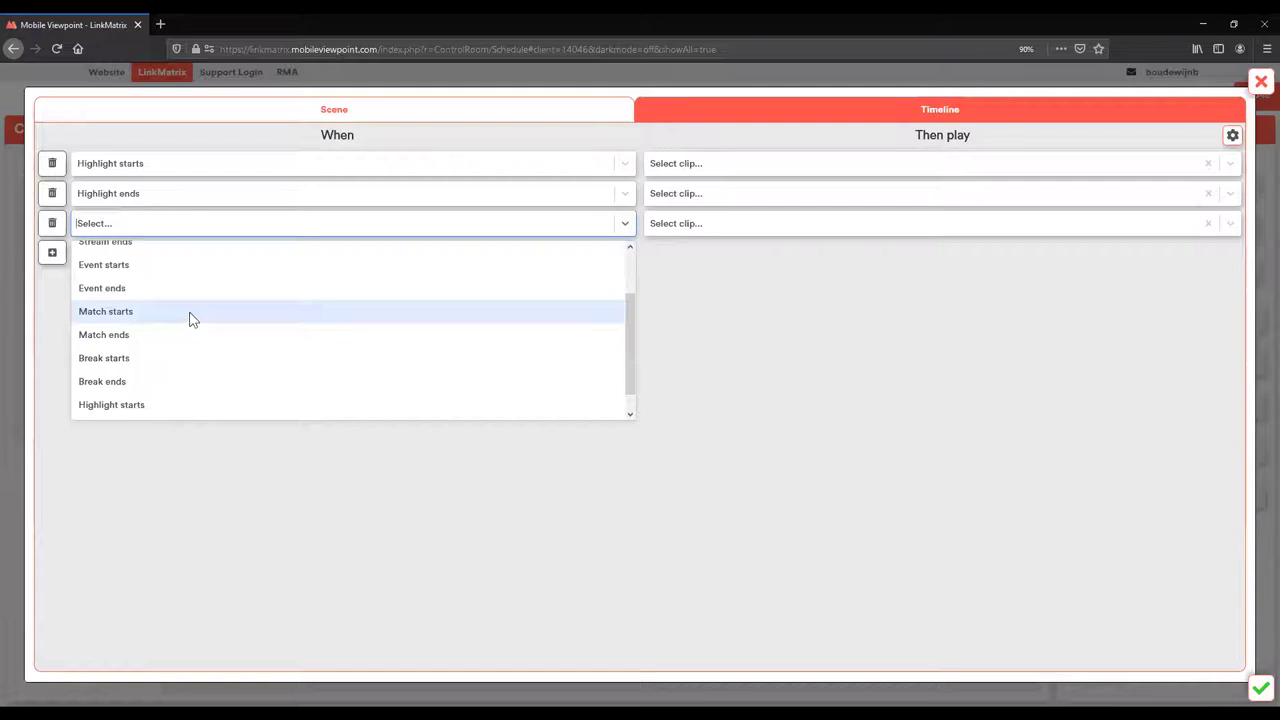
click(138, 360)
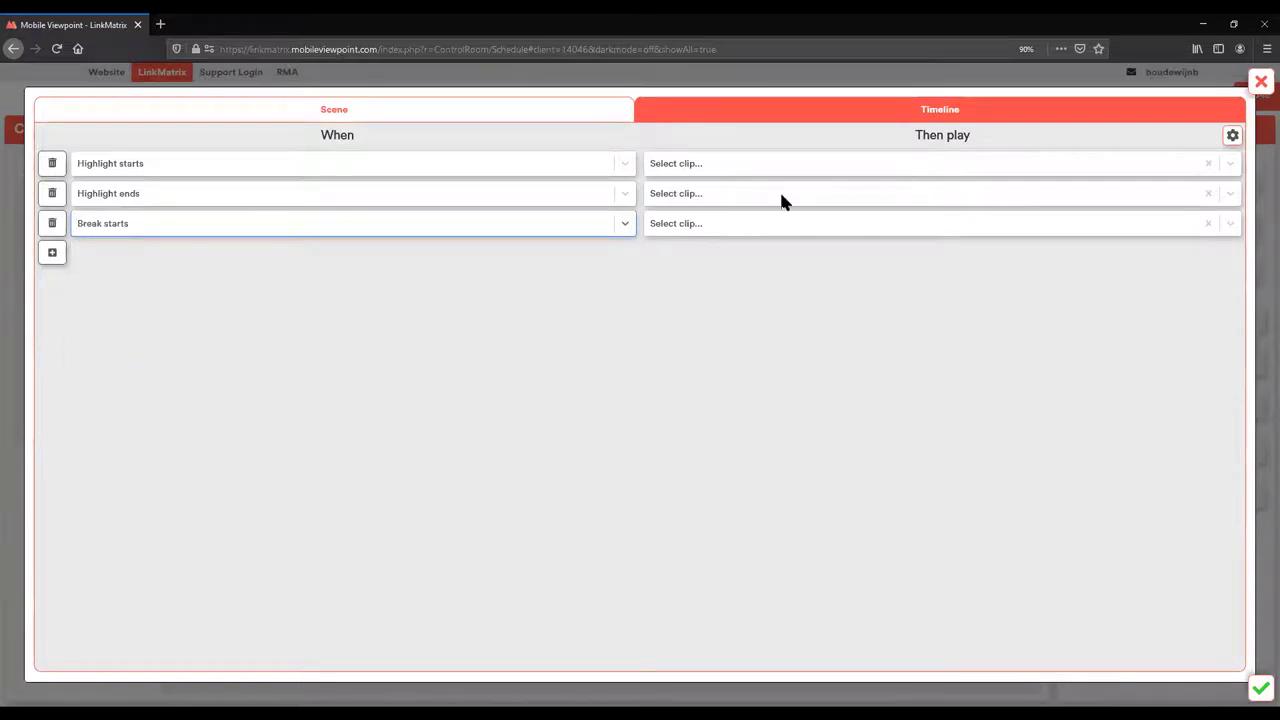
click(52, 252)
click(130, 262)
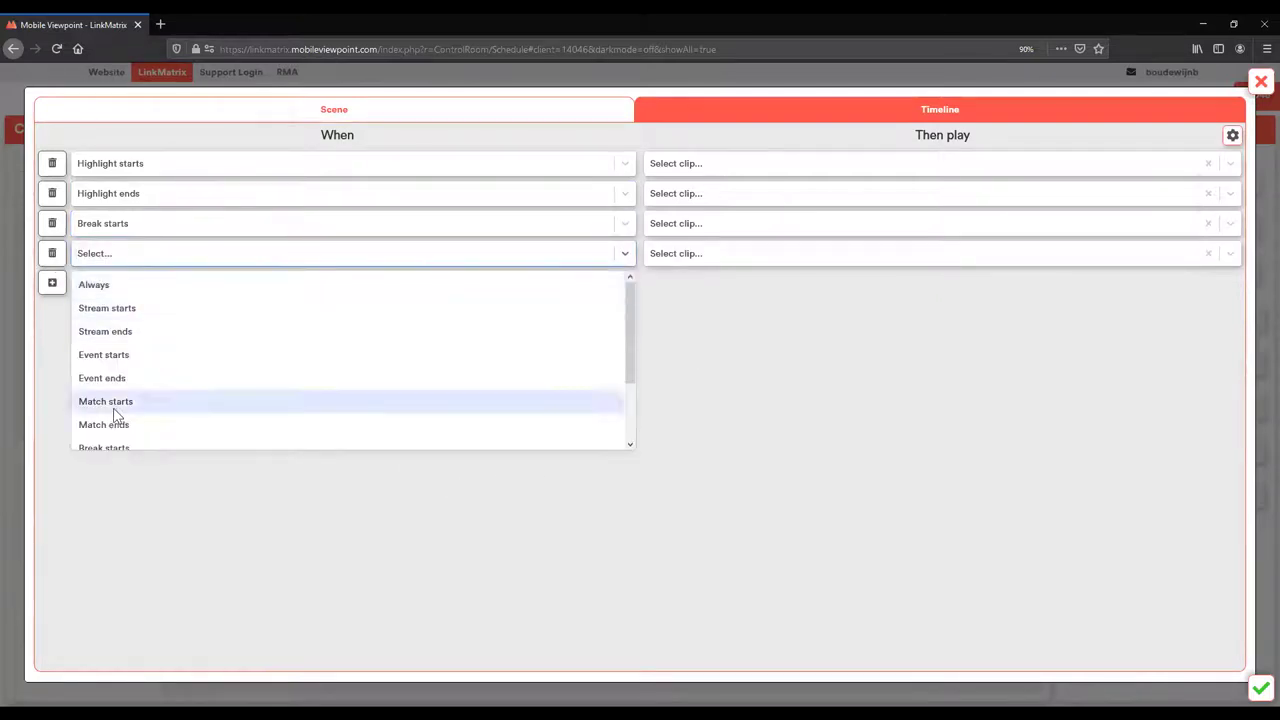
scroll(122, 425, down, 1)
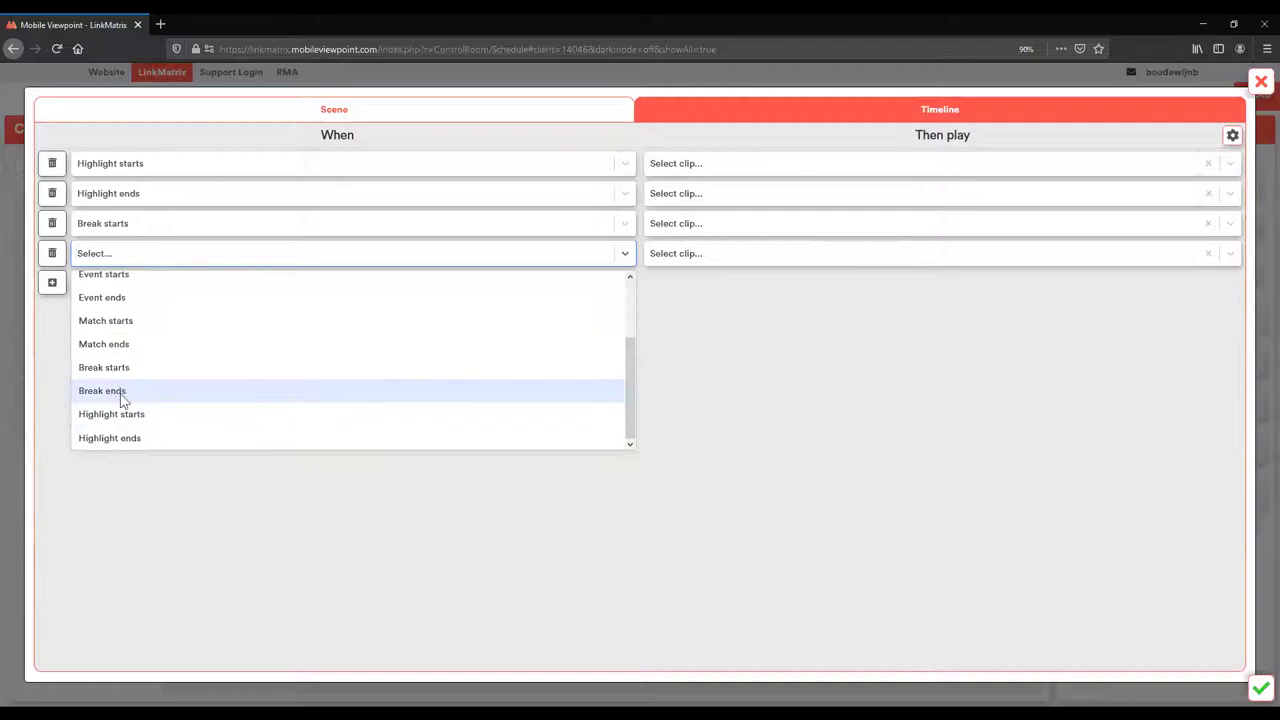
click(117, 399)
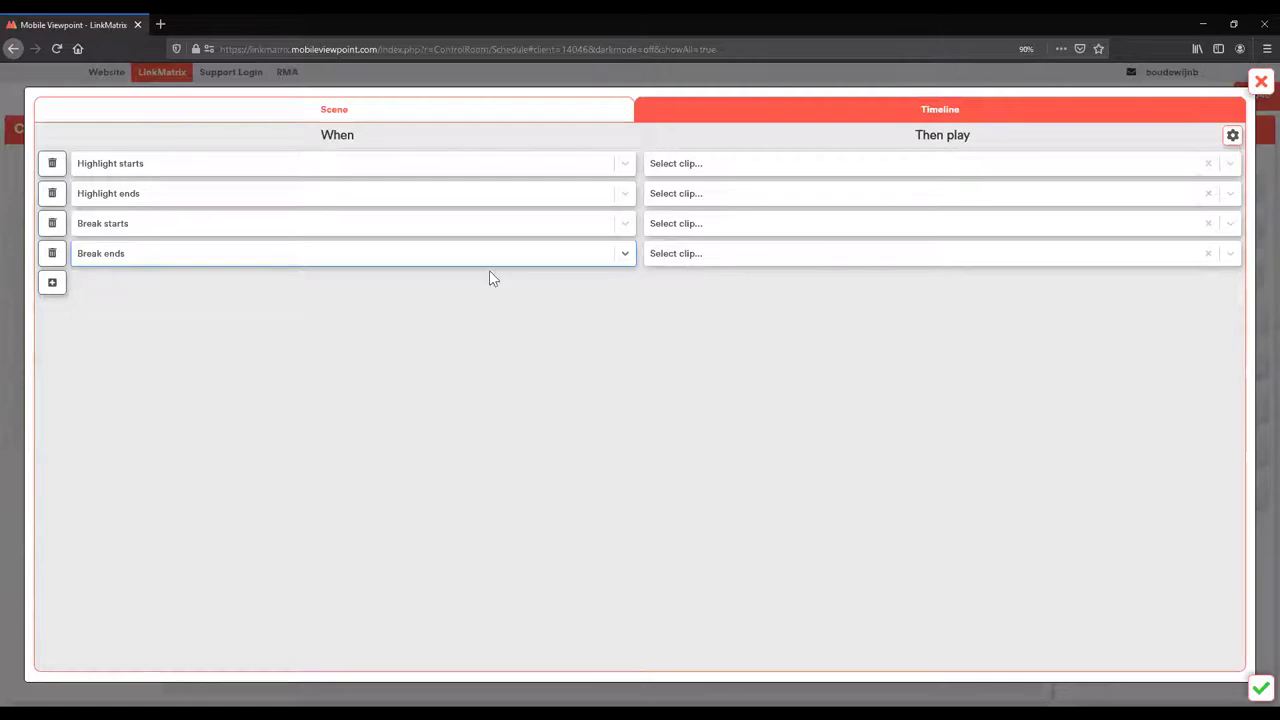
- Delete all four triggers from the storyboard timeline and save the storyboard
click(52, 253)
click(53, 223)
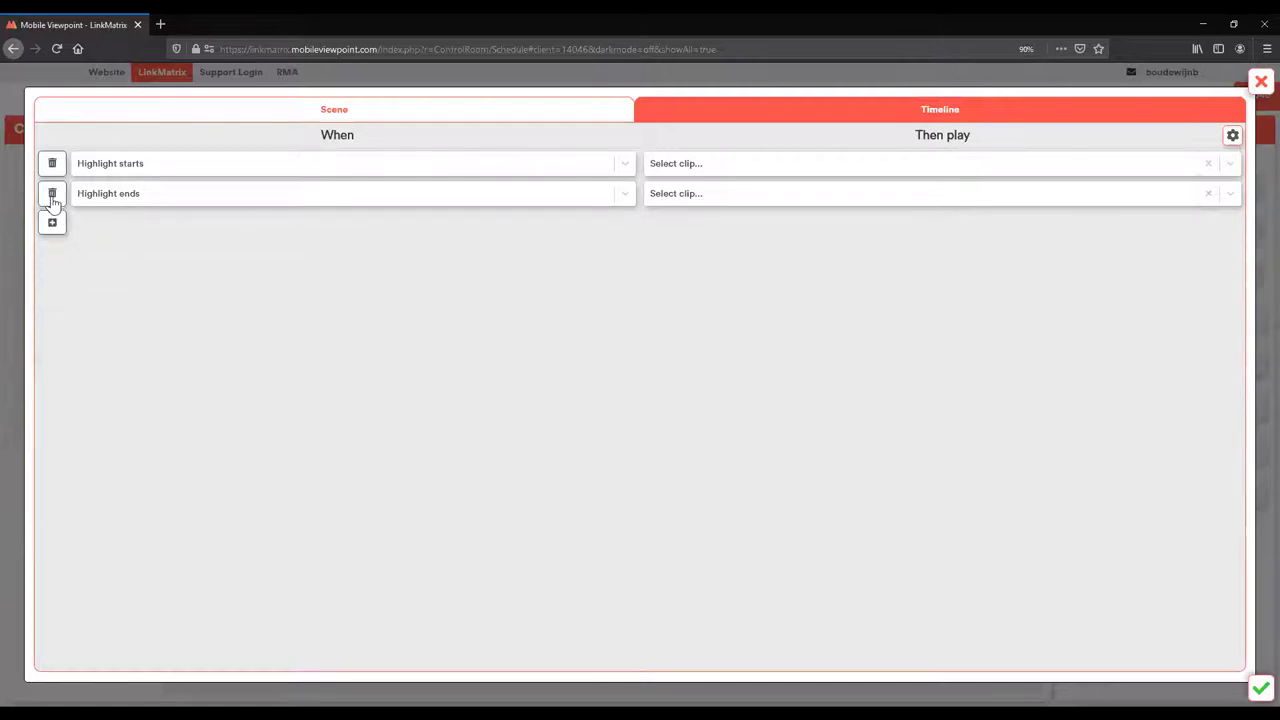
click(53, 195)
click(52, 163)
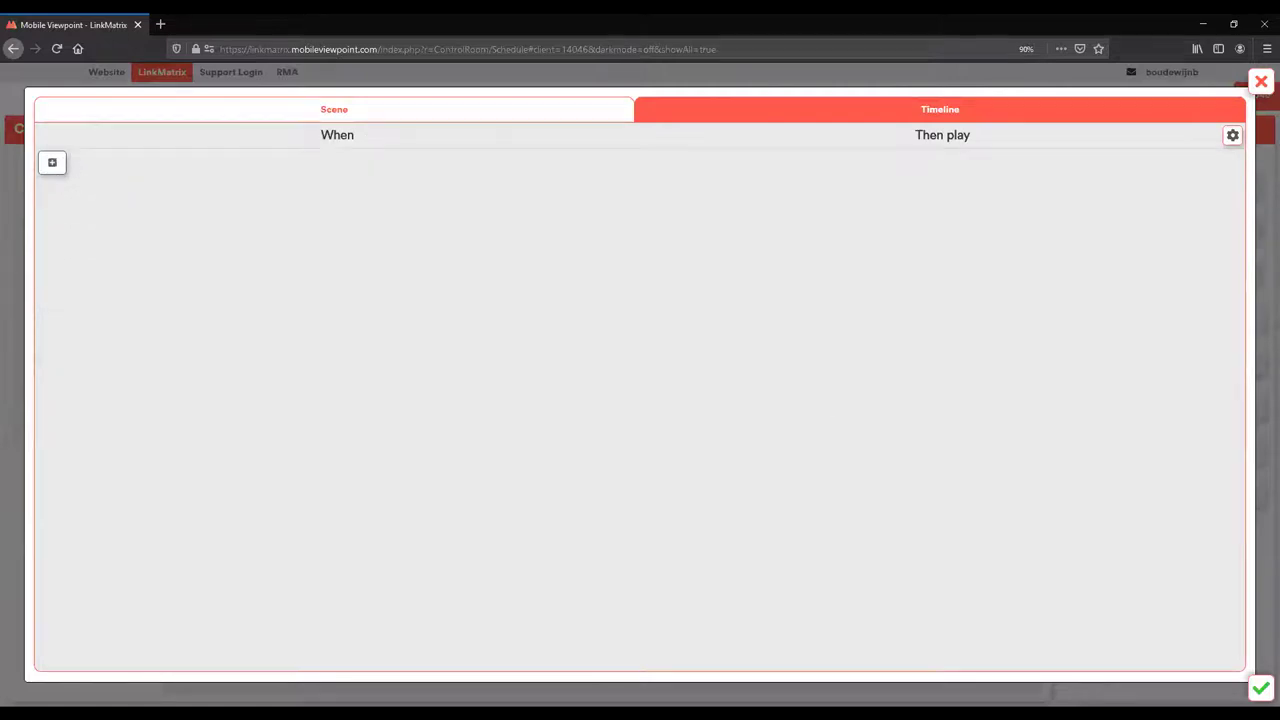
click(1263, 688)
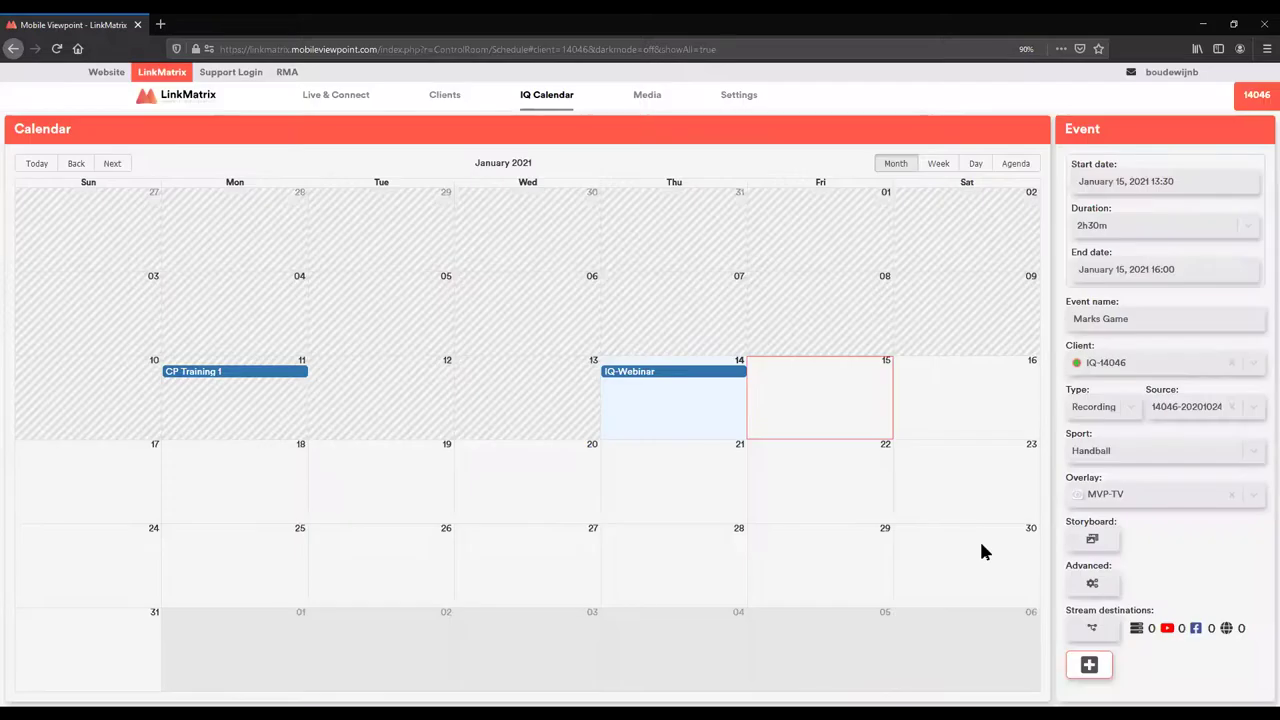
- Review the event's advanced overview and the Highlighter settings for creating and playing highlights automatically
click(1093, 583)
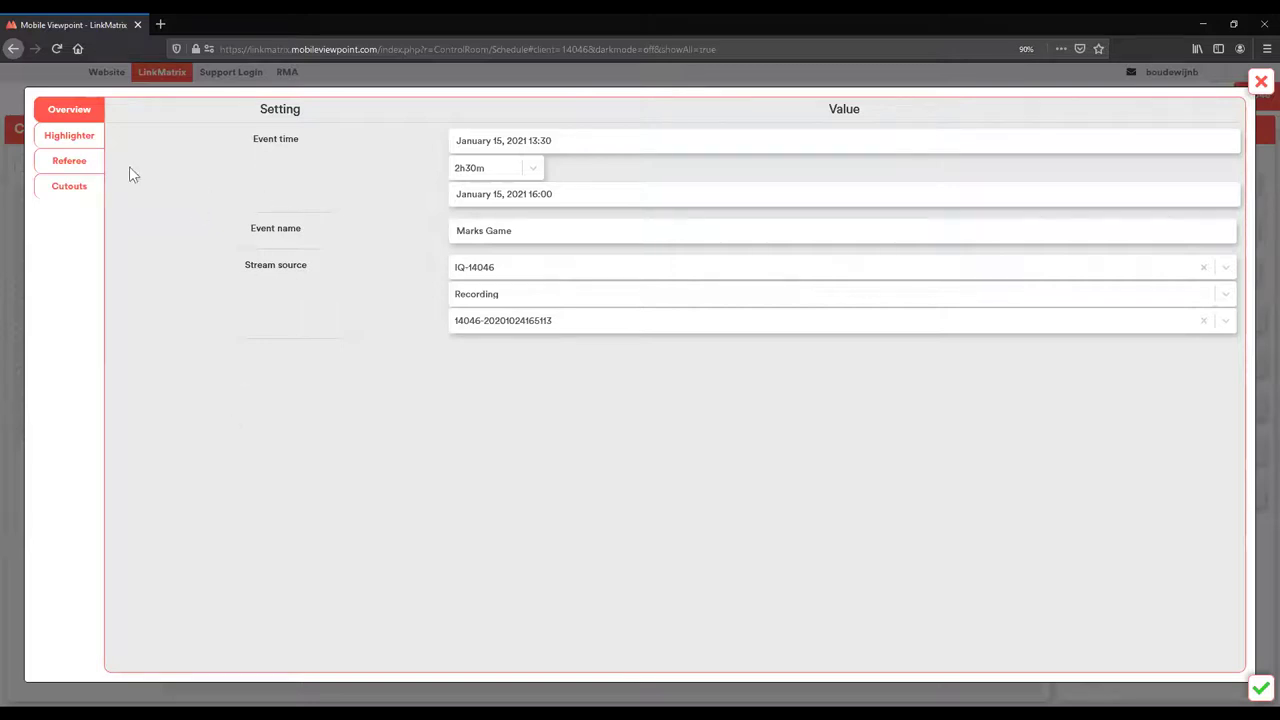
click(63, 141)
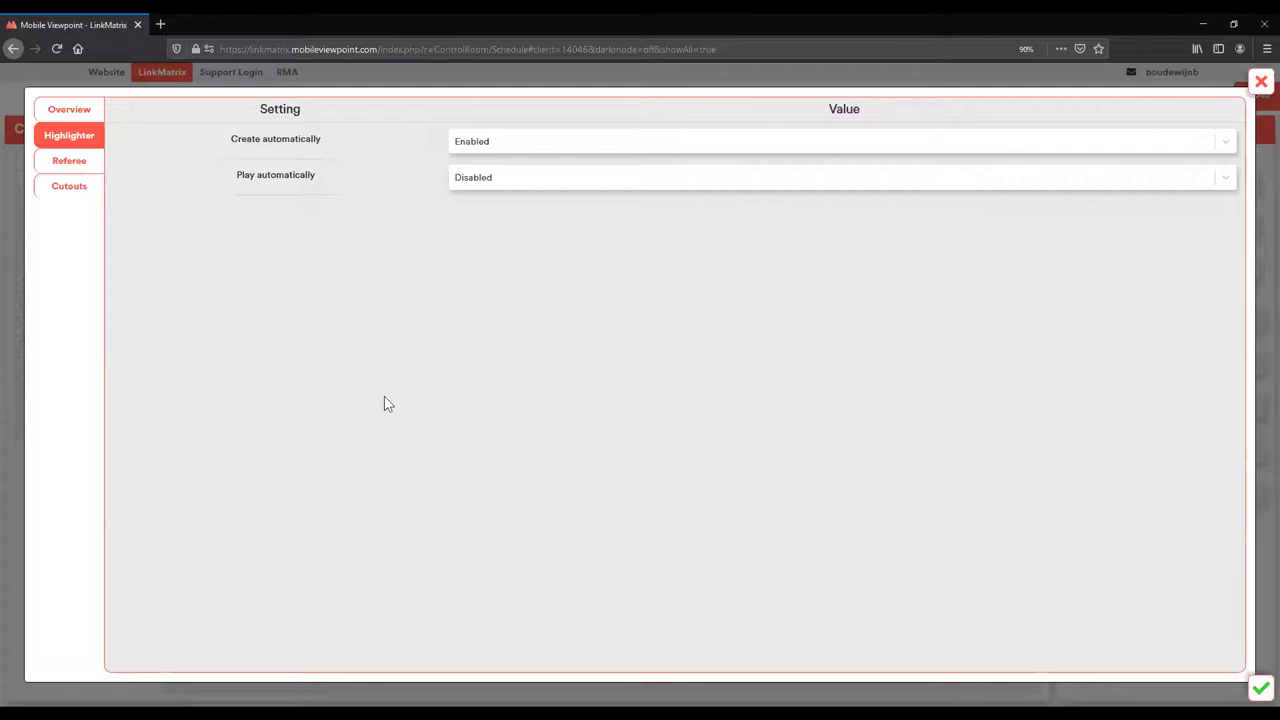
drag(231, 138, 328, 144)
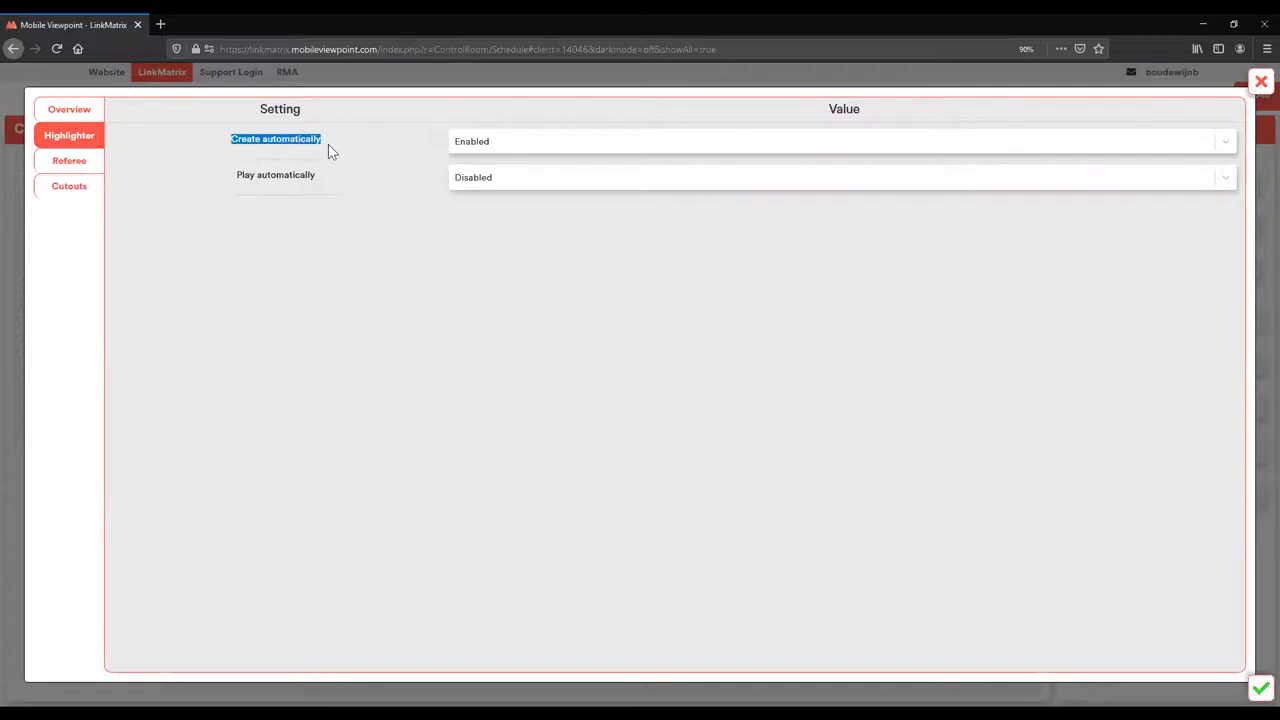
click(336, 254)
- In the advanced Referee settings, set both Game time and Game score to Manual and save them
click(72, 164)
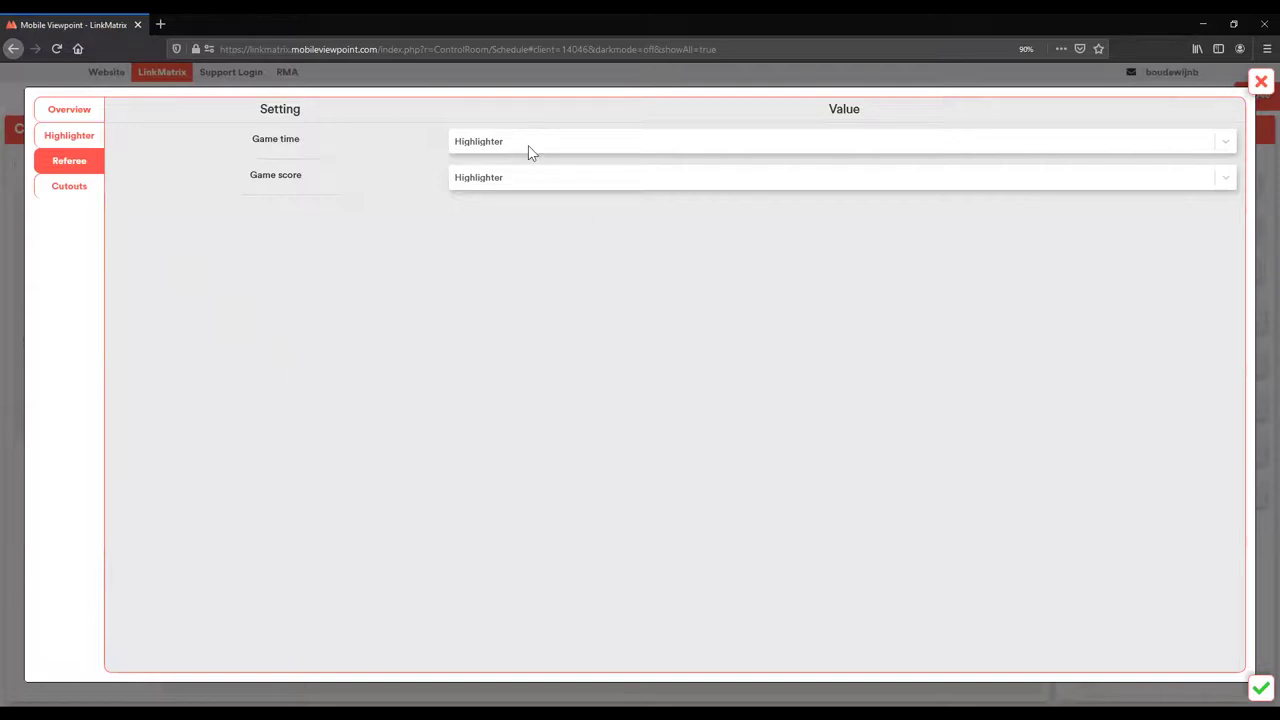
click(477, 139)
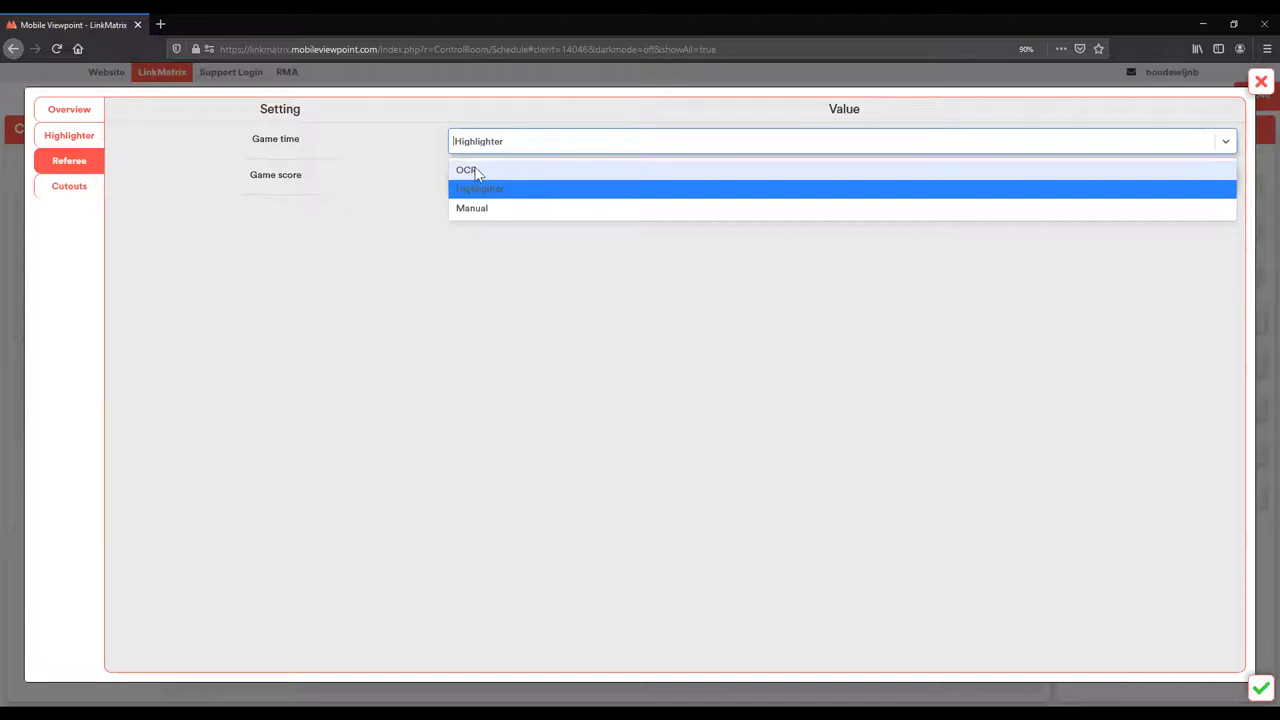
click(481, 208)
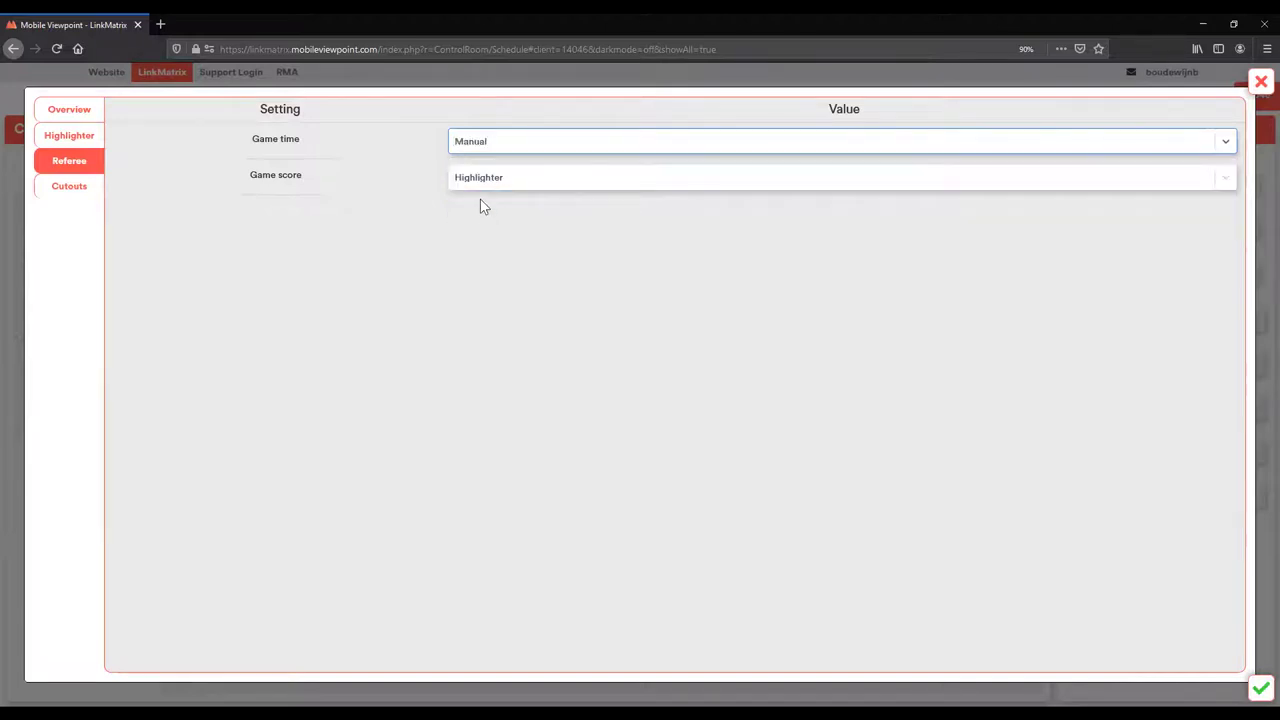
click(490, 178)
click(480, 245)
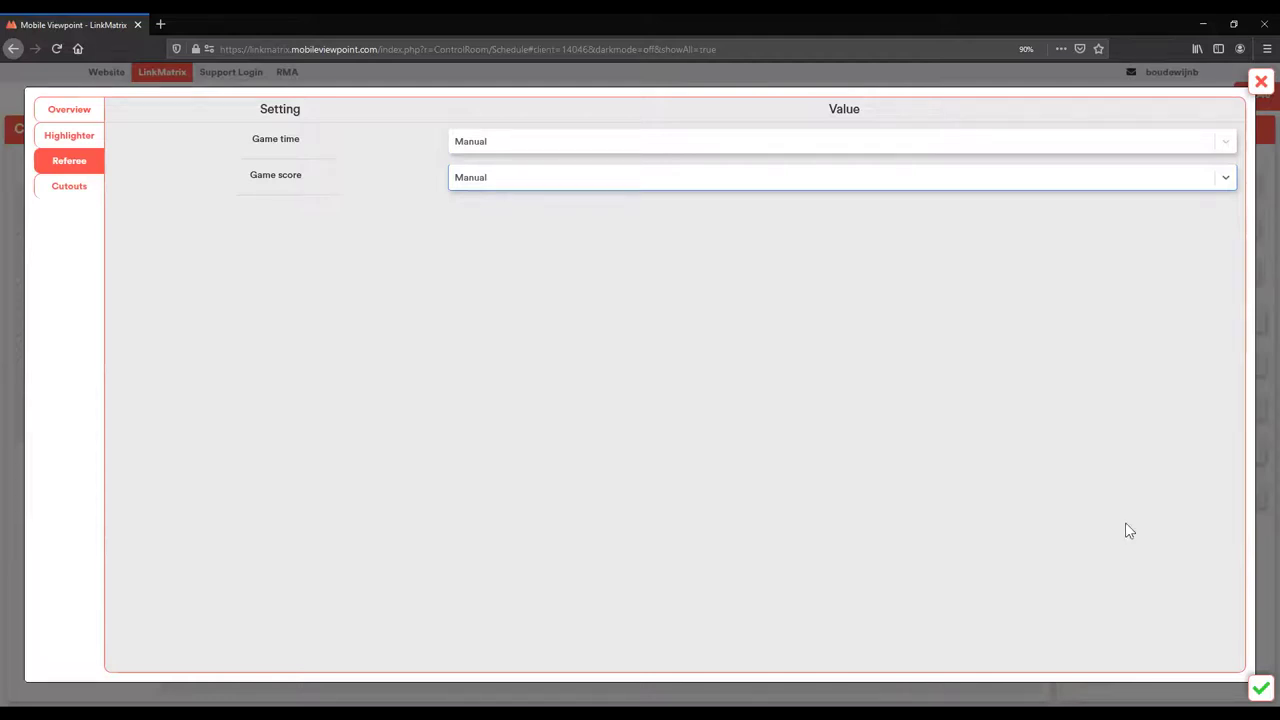
click(1260, 688)
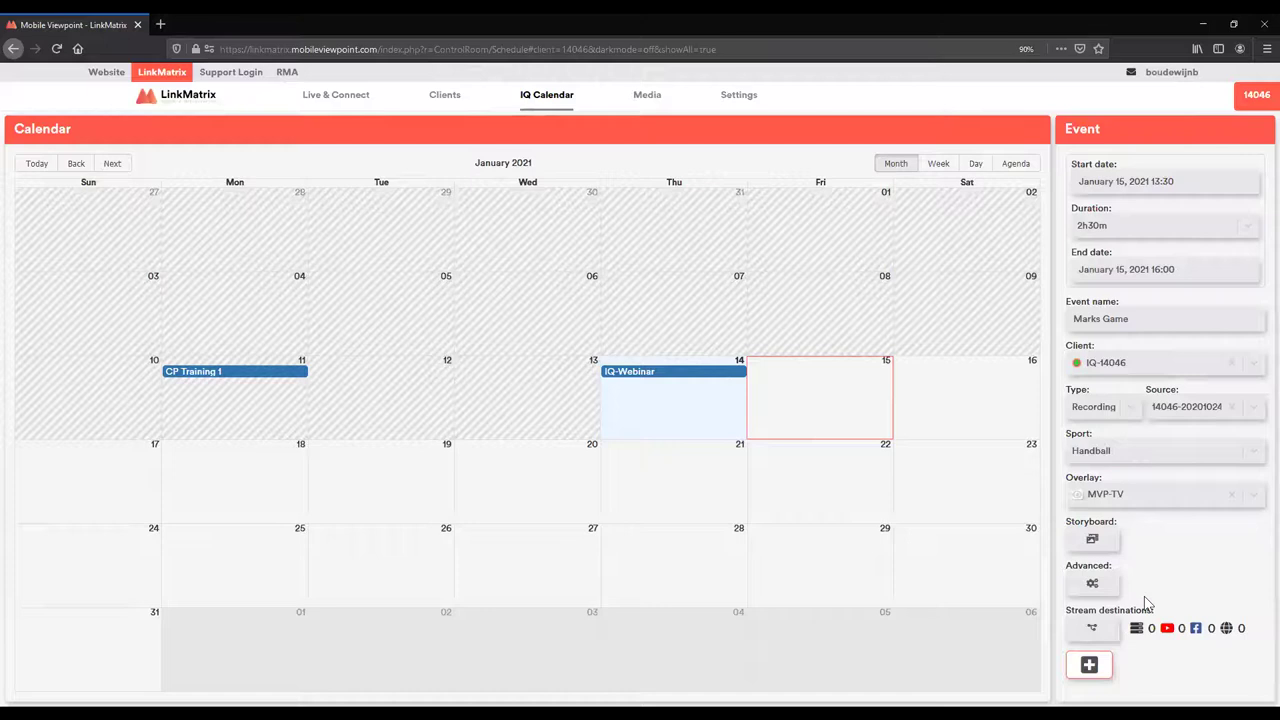
- Schedule 9544-output1 of the 9544 MVP TEST playout as the stream destination and add the event to the calendar
click(1091, 630)
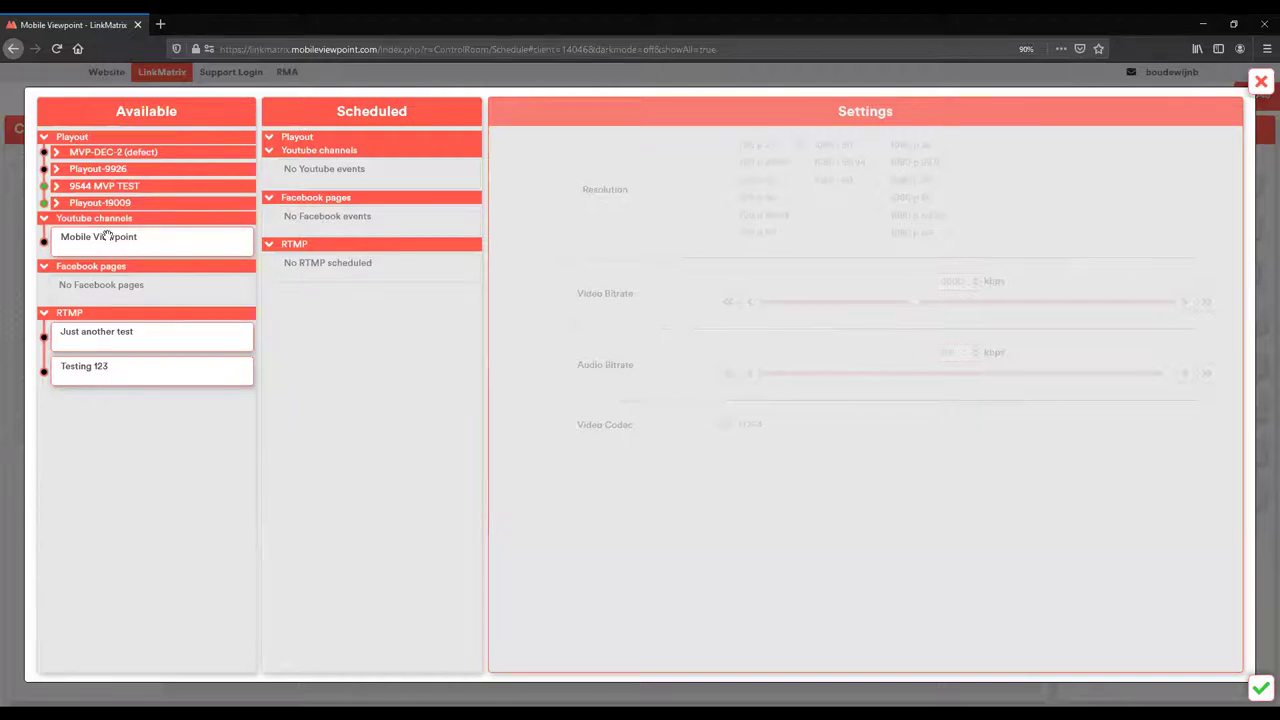
click(57, 187)
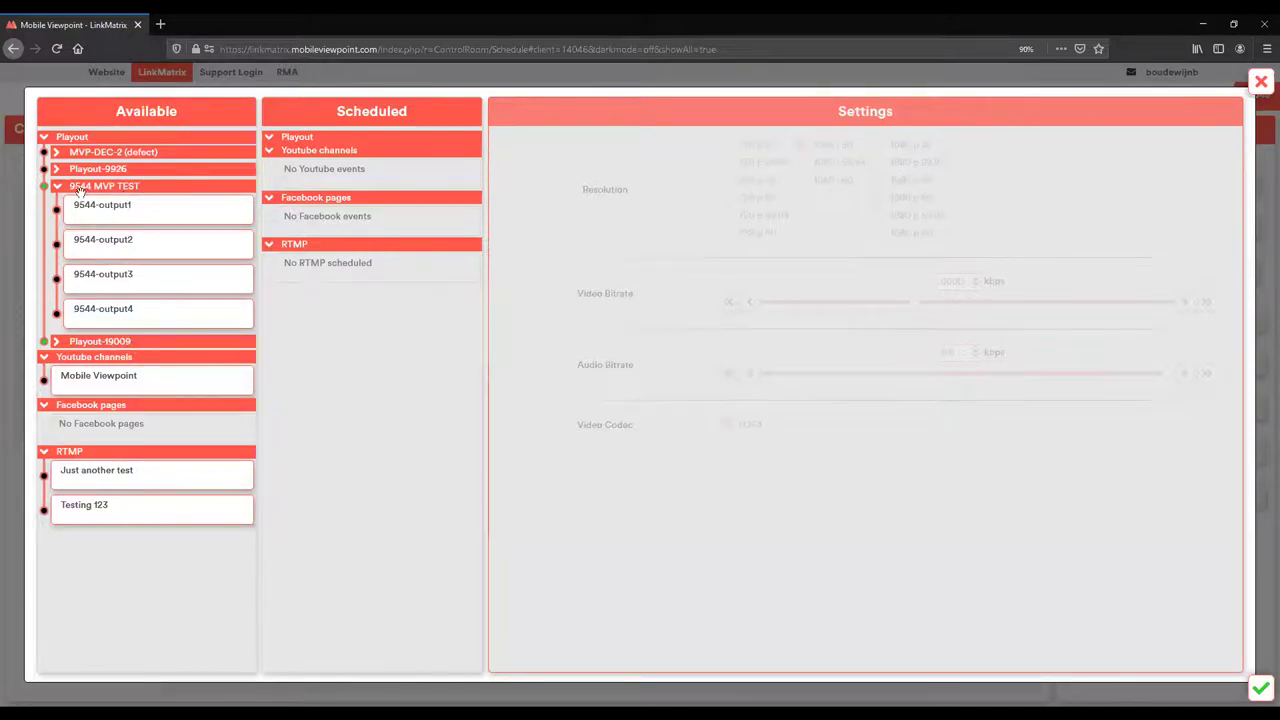
drag(103, 208, 283, 160)
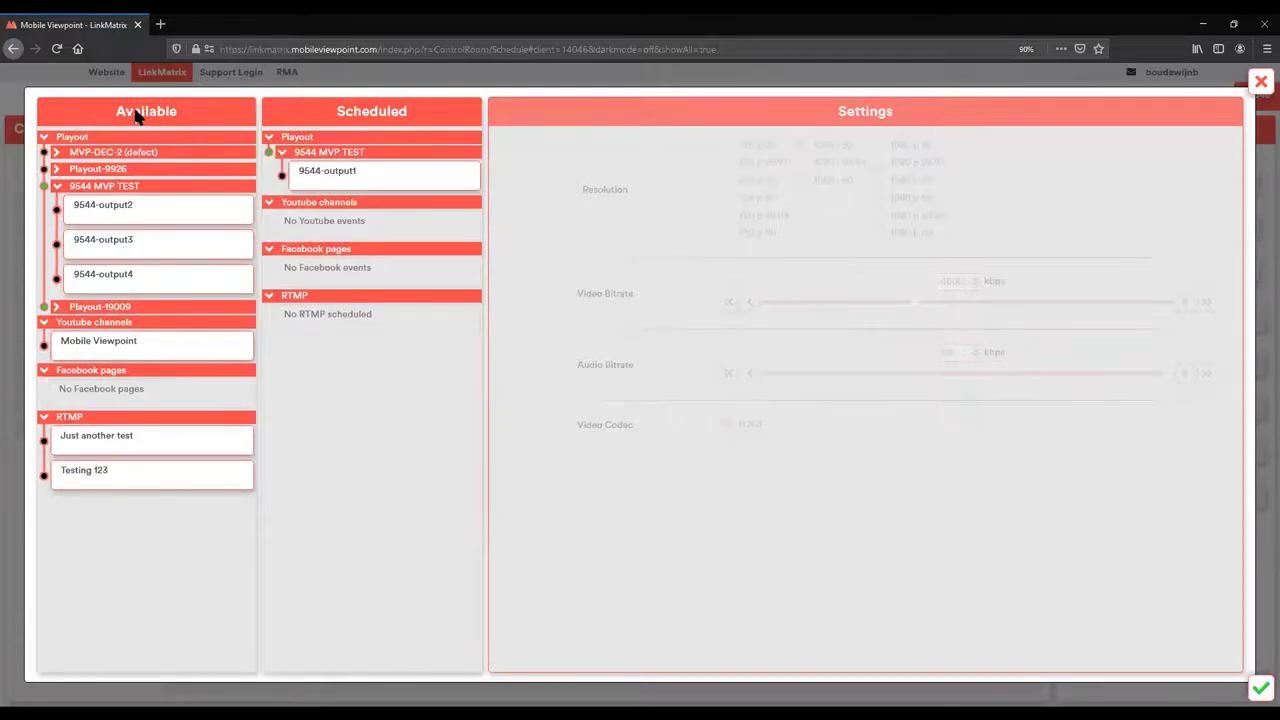
click(337, 180)
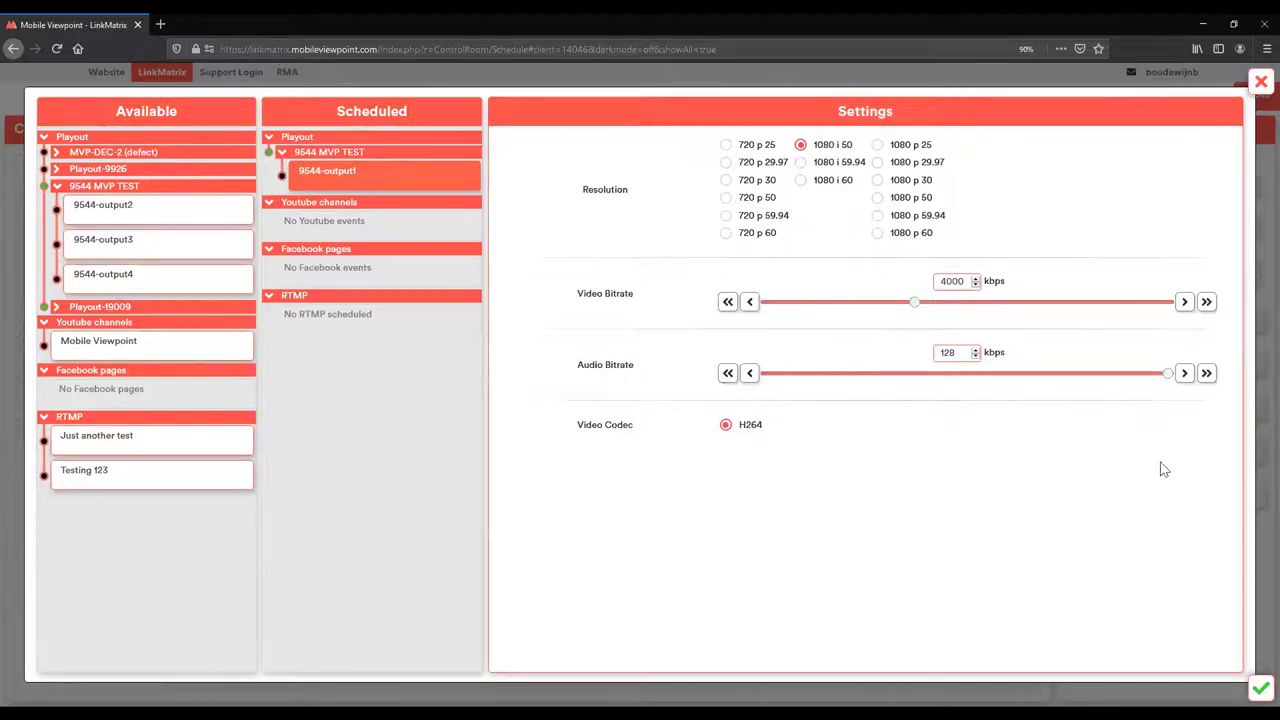
click(1261, 690)
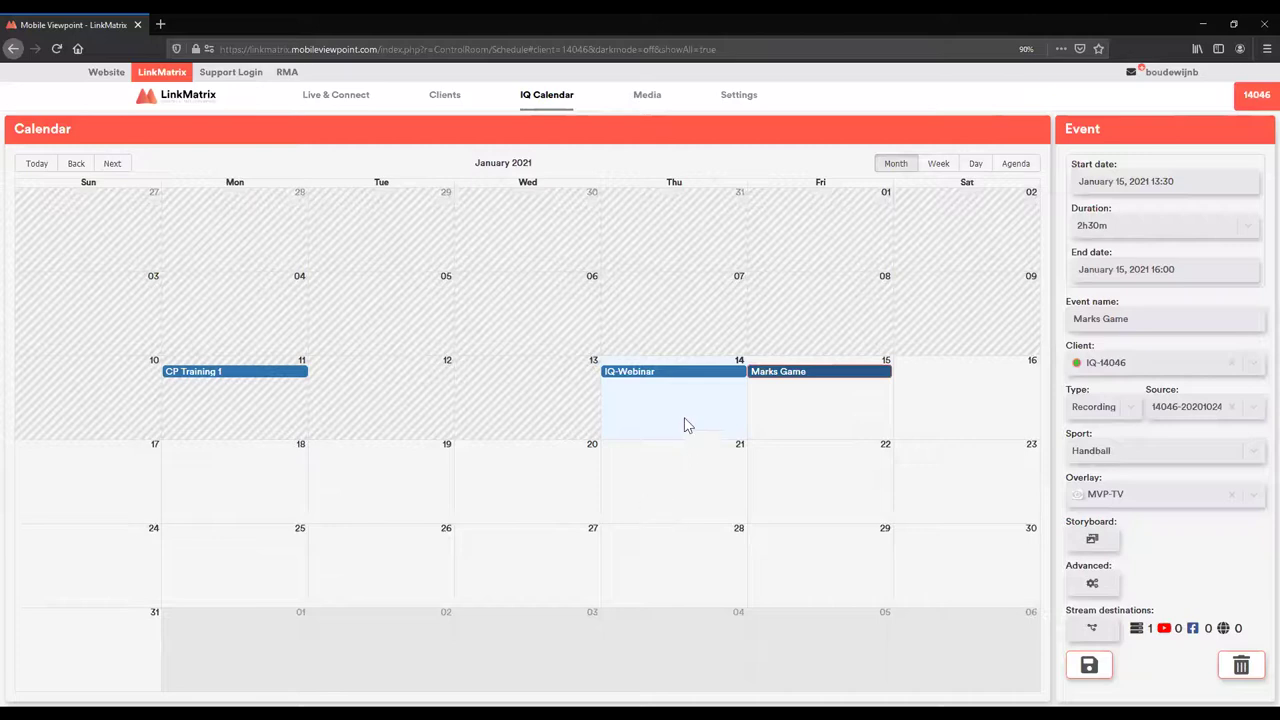
- For the IQ-Webinar event, open client 14046's scoreboard, start the game time and add one point each for RED and YLW
click(655, 375)
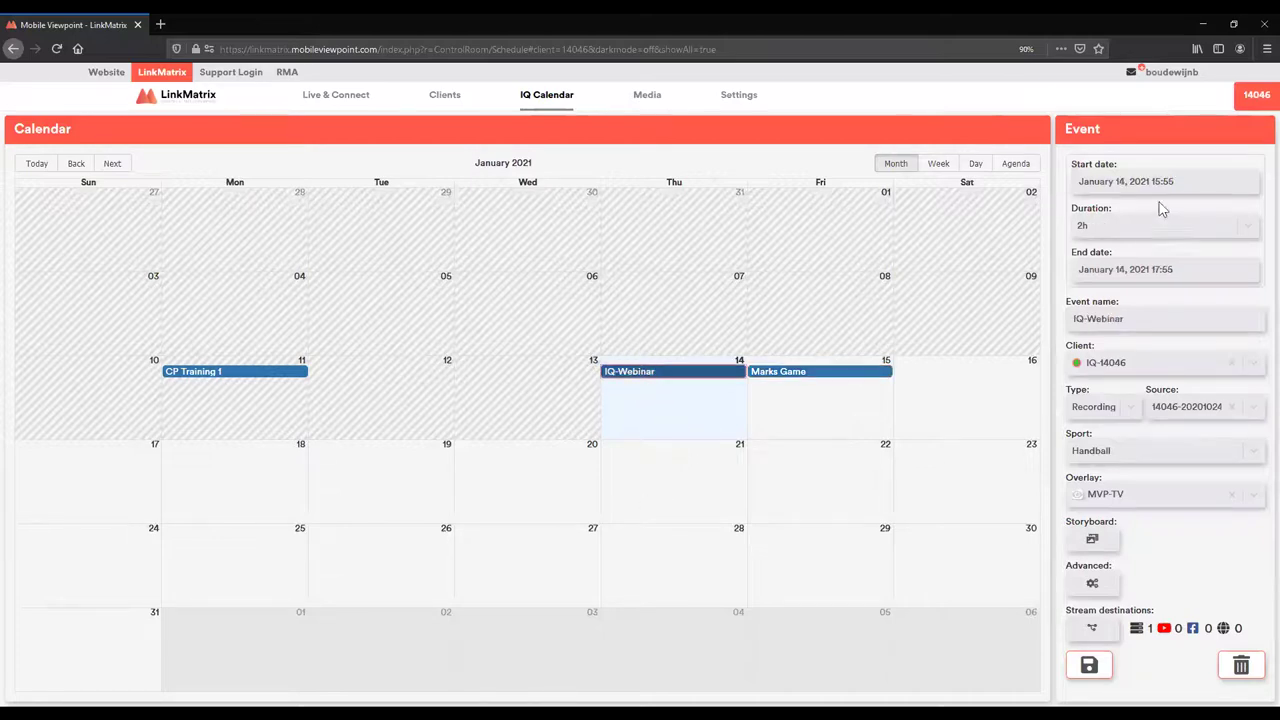
mouse_move(1257, 95)
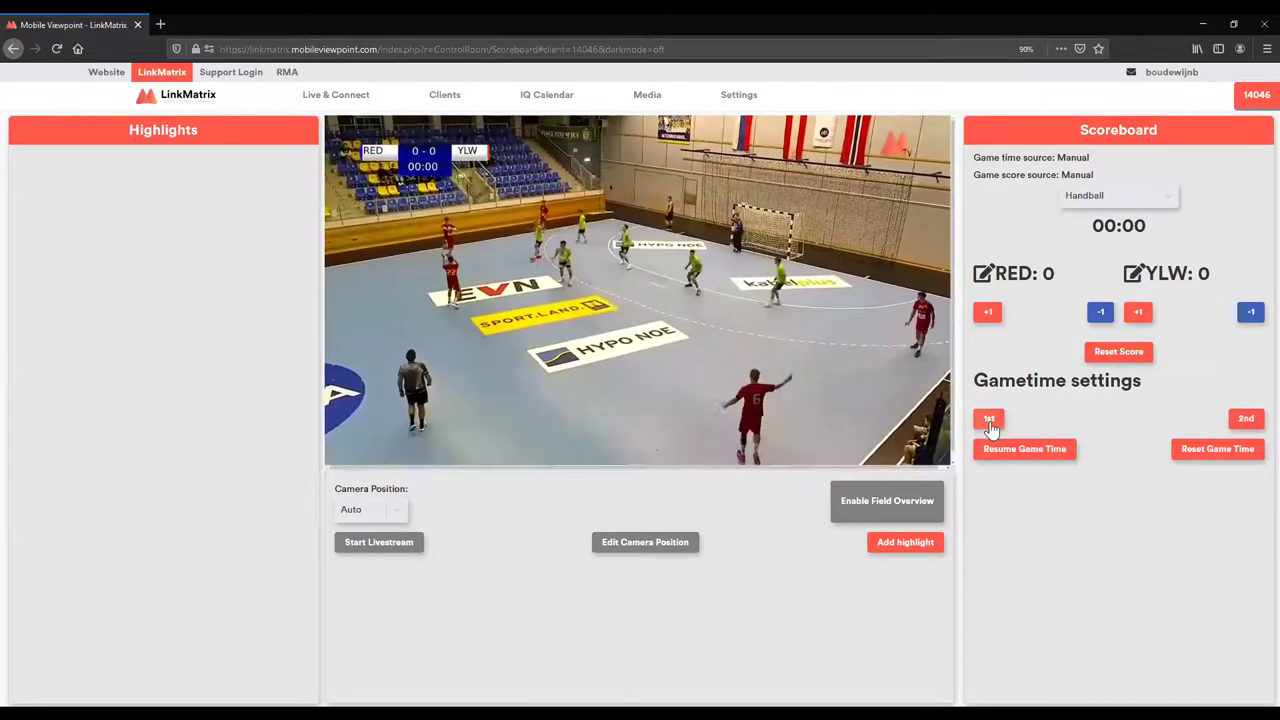
click(1006, 450)
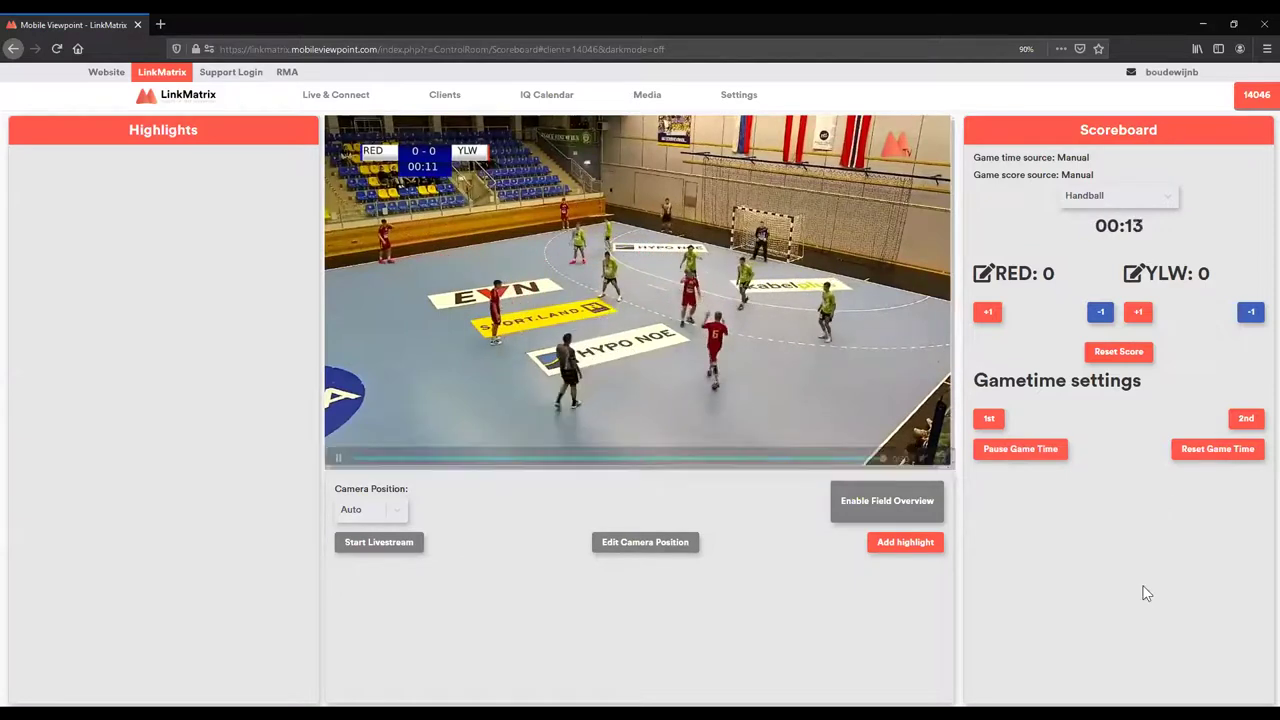
click(985, 313)
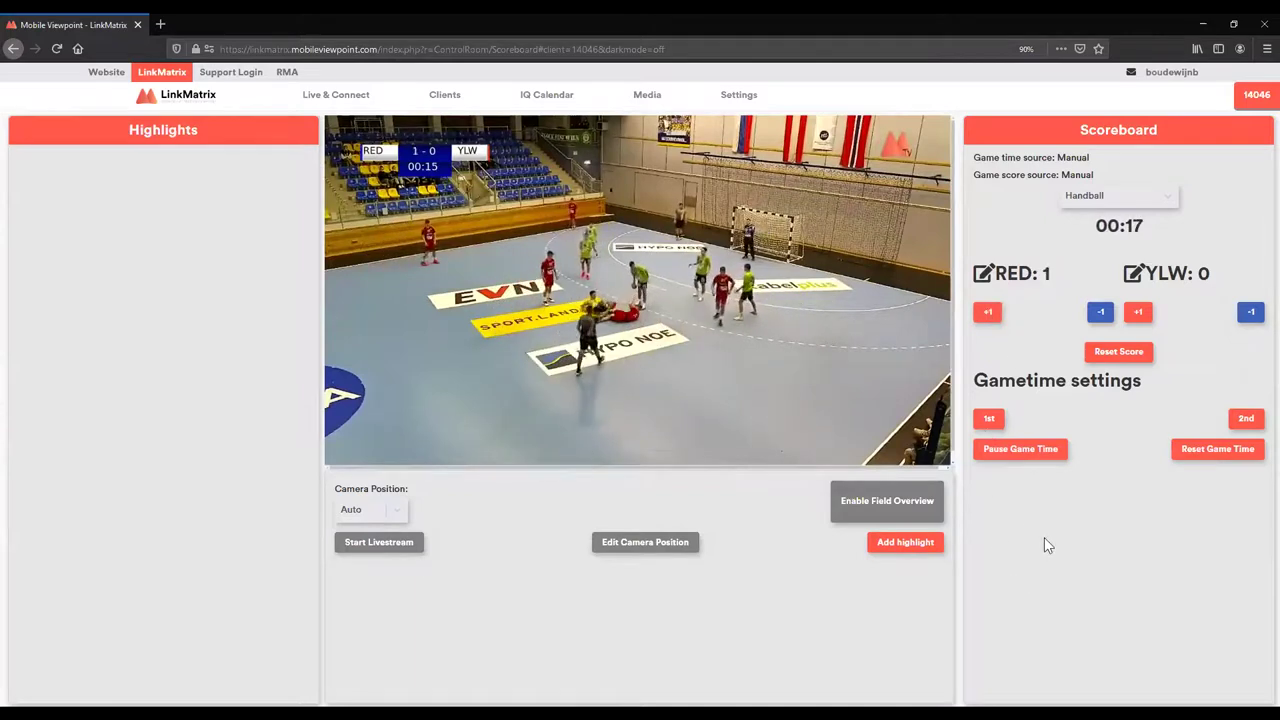
click(1138, 312)
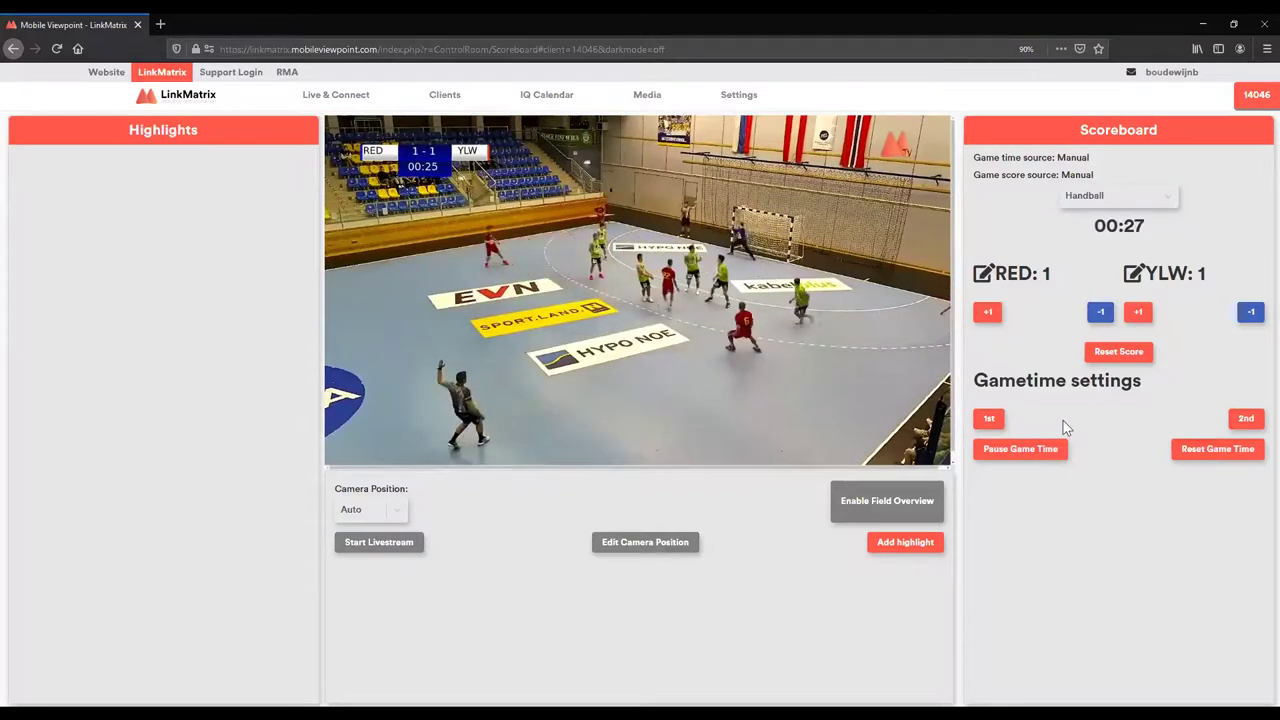
- Add a highlight of the current play and trim its end so the replay covers 16:30:34 to 16:30:42
click(900, 543)
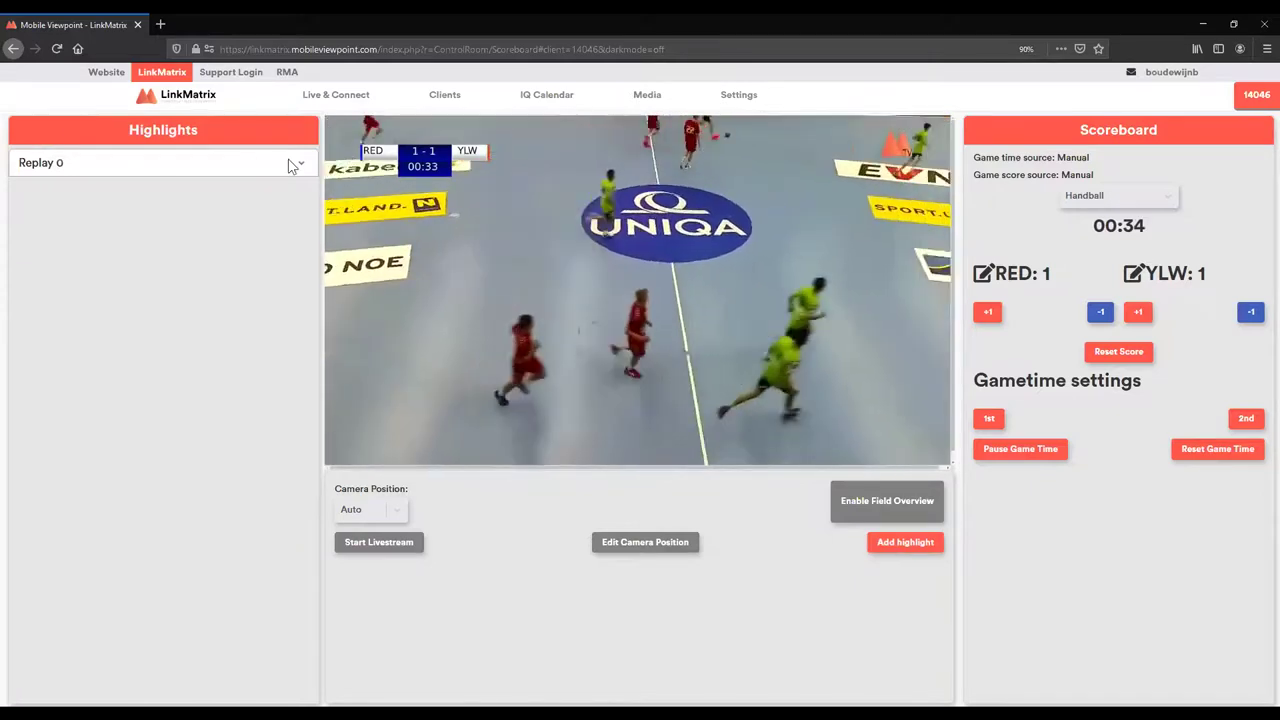
click(301, 163)
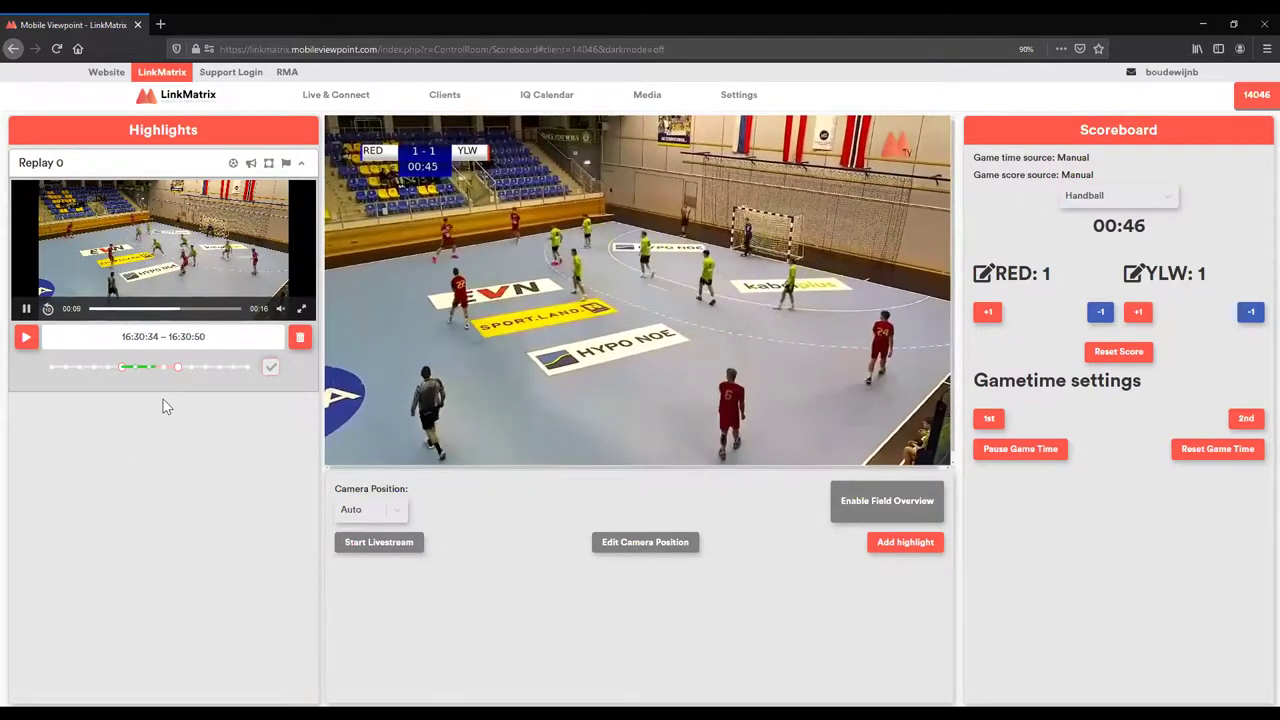
drag(177, 367, 158, 370)
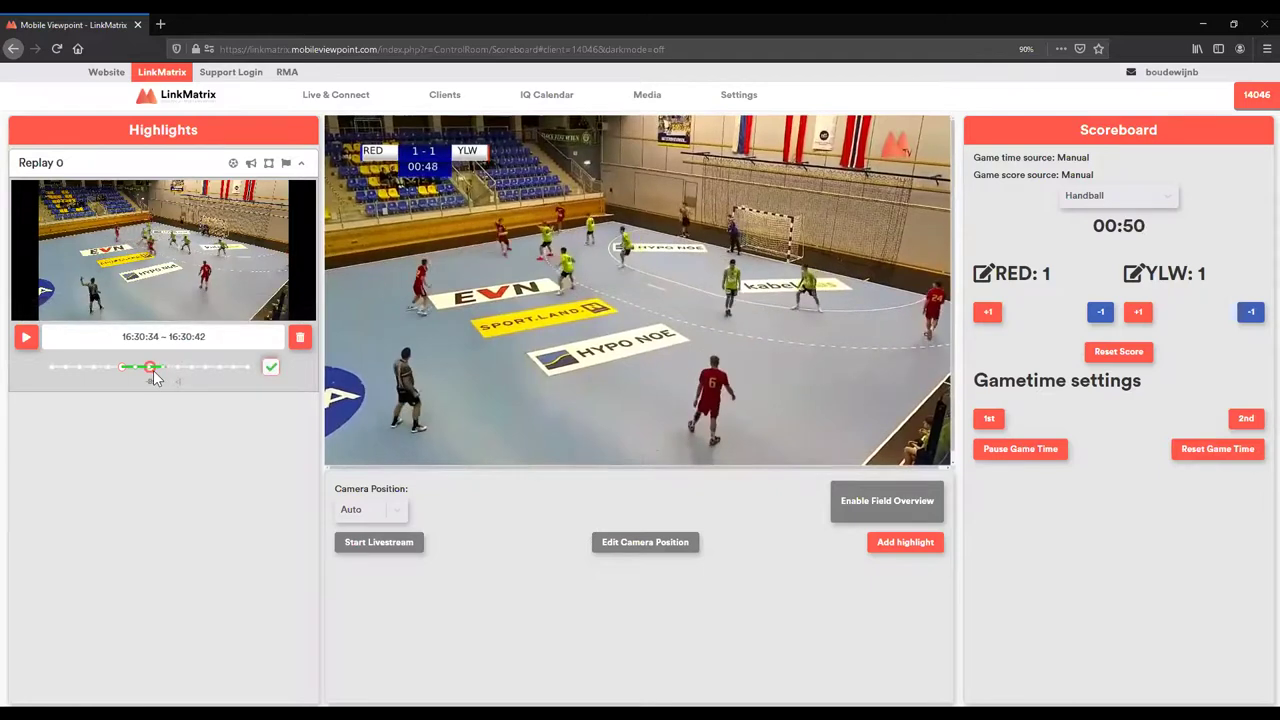
click(271, 368)
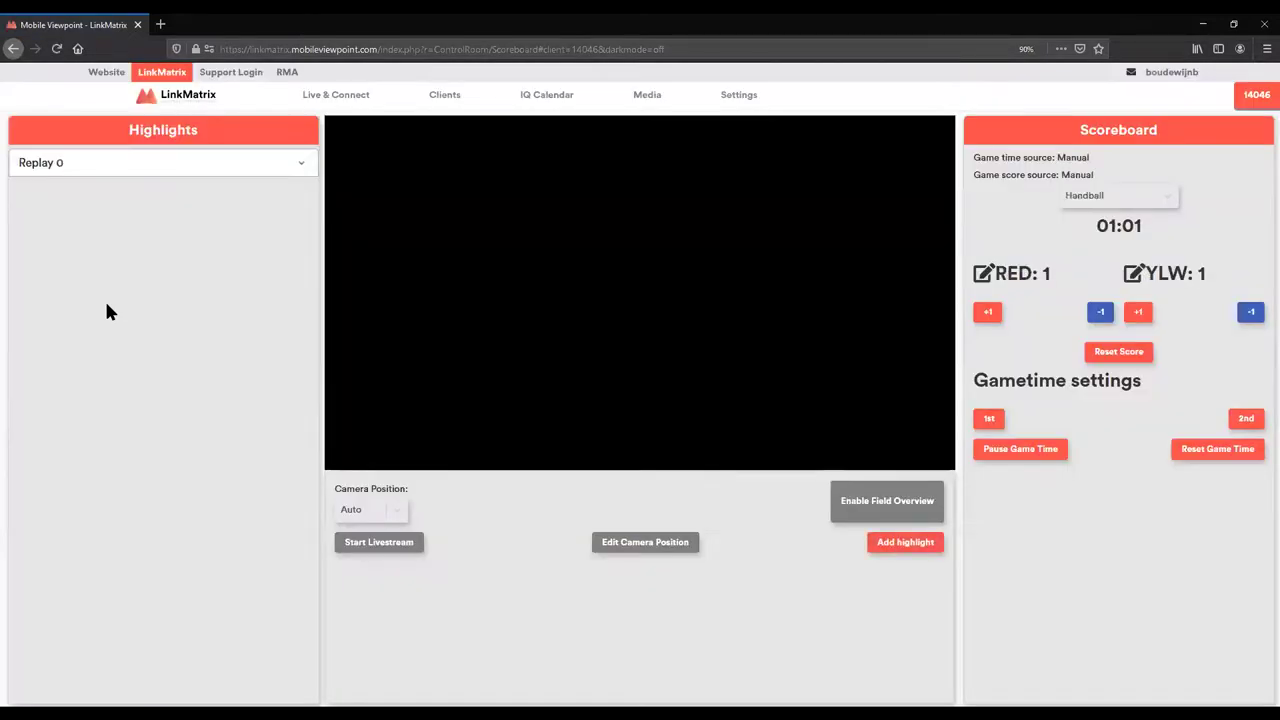
- Play out the trimmed highlight Replay 0 and mark it with the flag tag
click(302, 170)
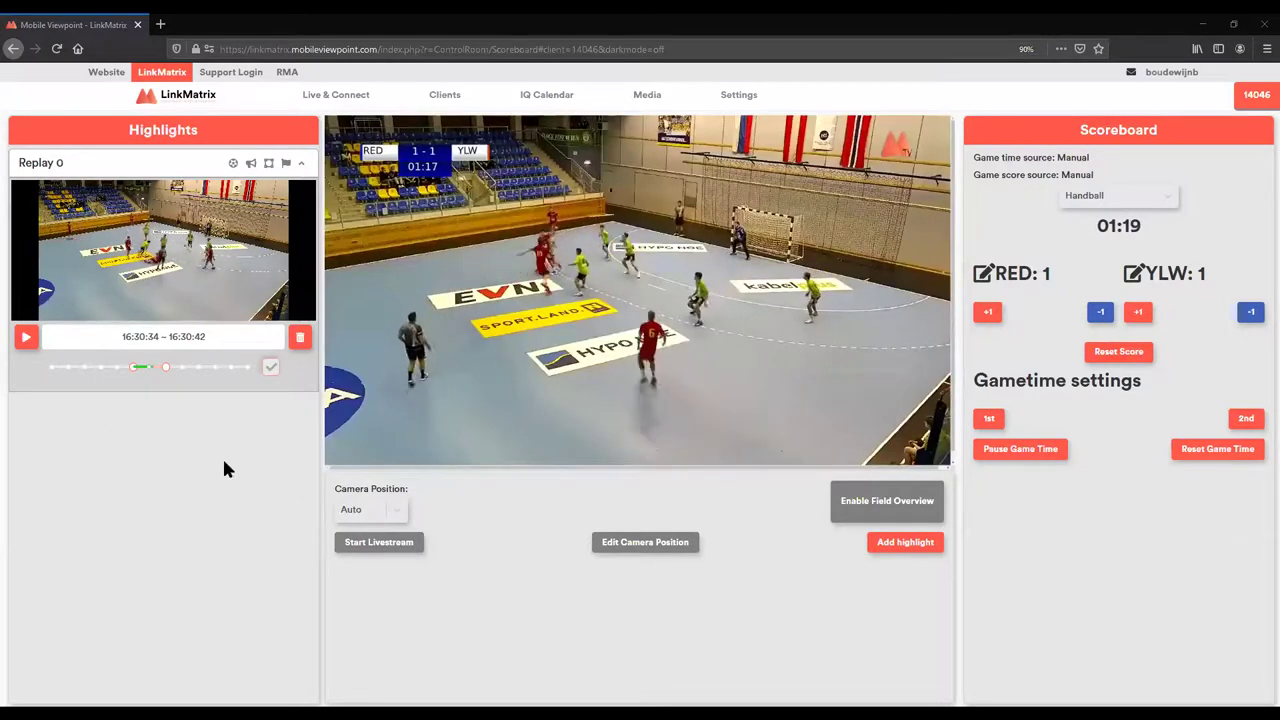
click(27, 340)
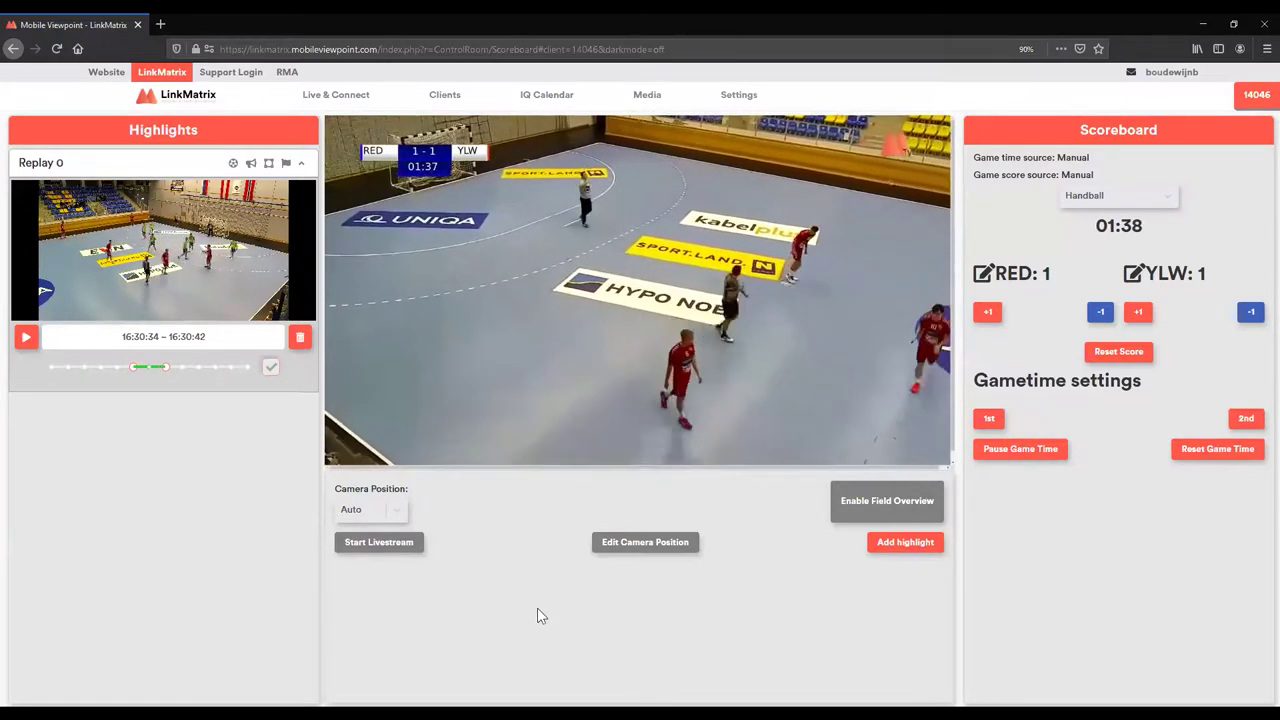
click(233, 164)
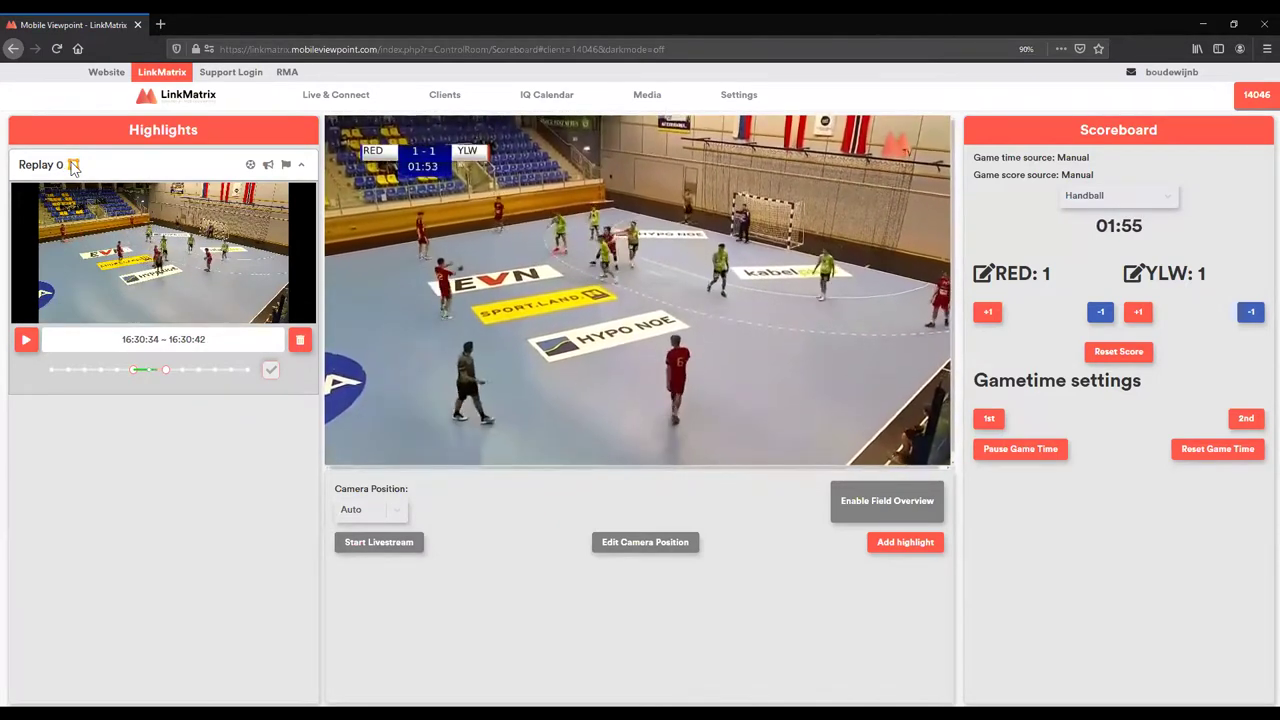
click(73, 165)
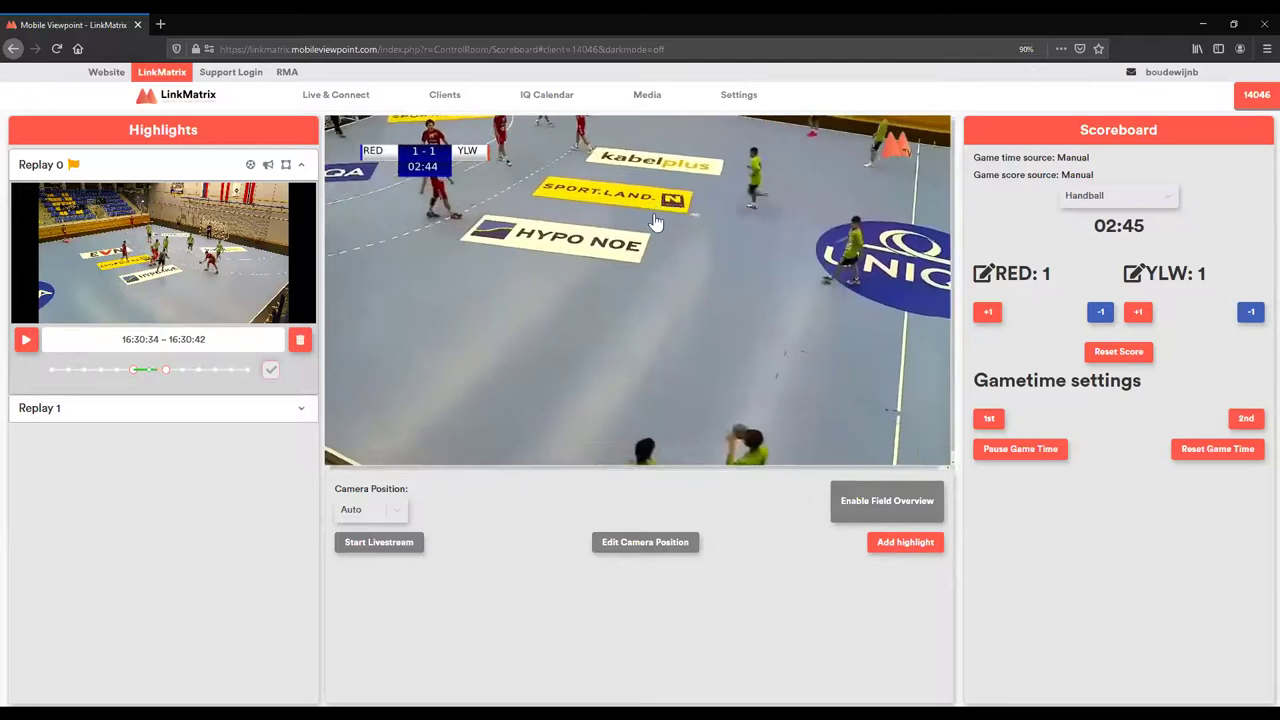
- Open the Clipper for client 14046 and load today's 15:56 - 16:32 recording fragment
mouse_move(647, 94)
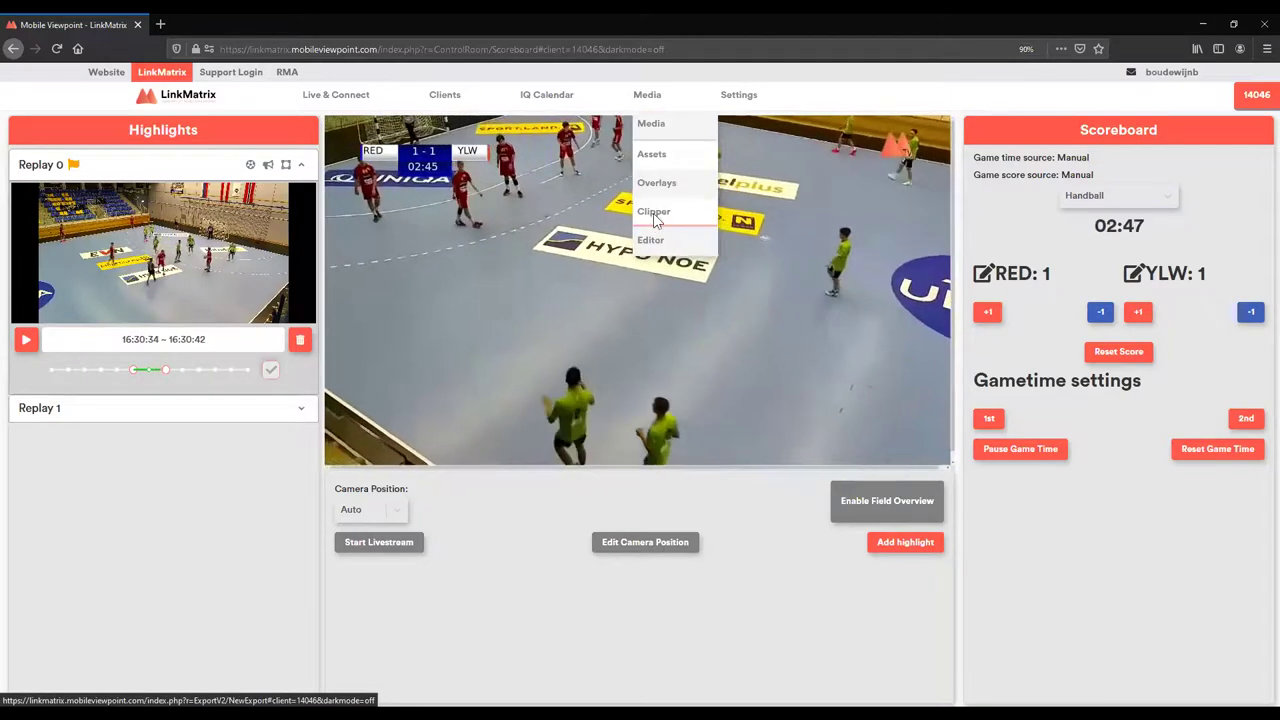
click(655, 220)
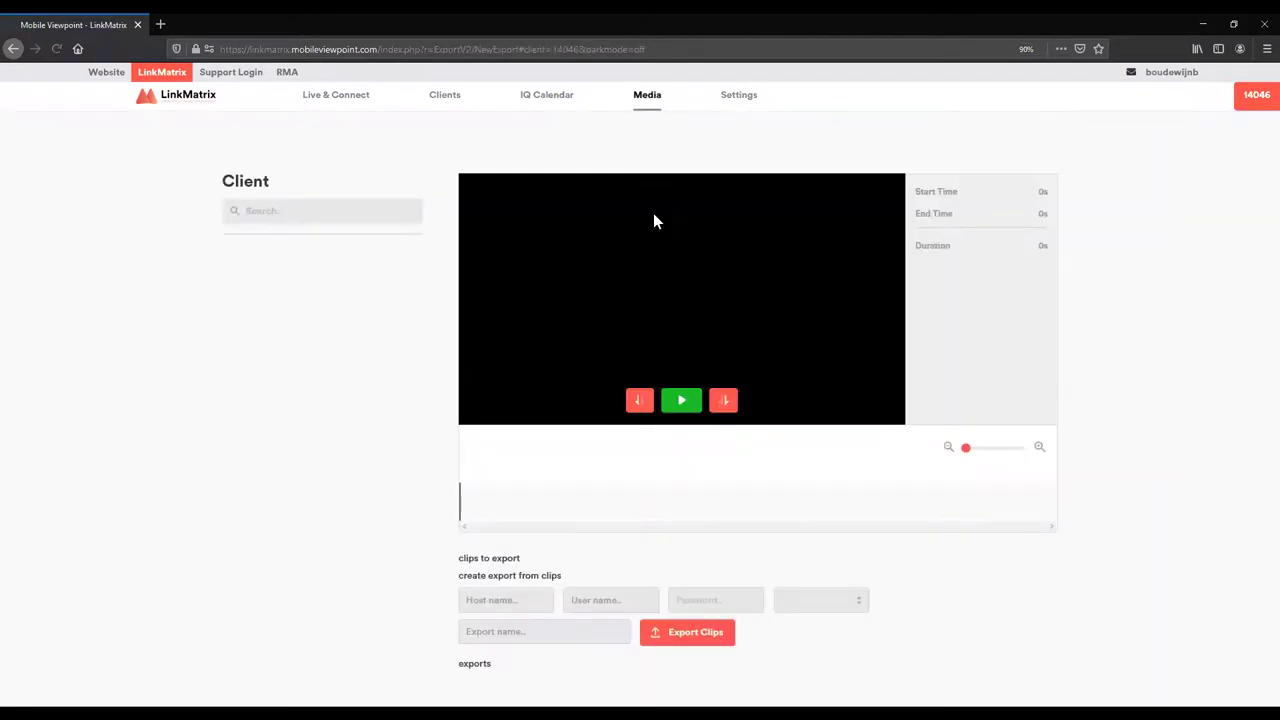
click(247, 285)
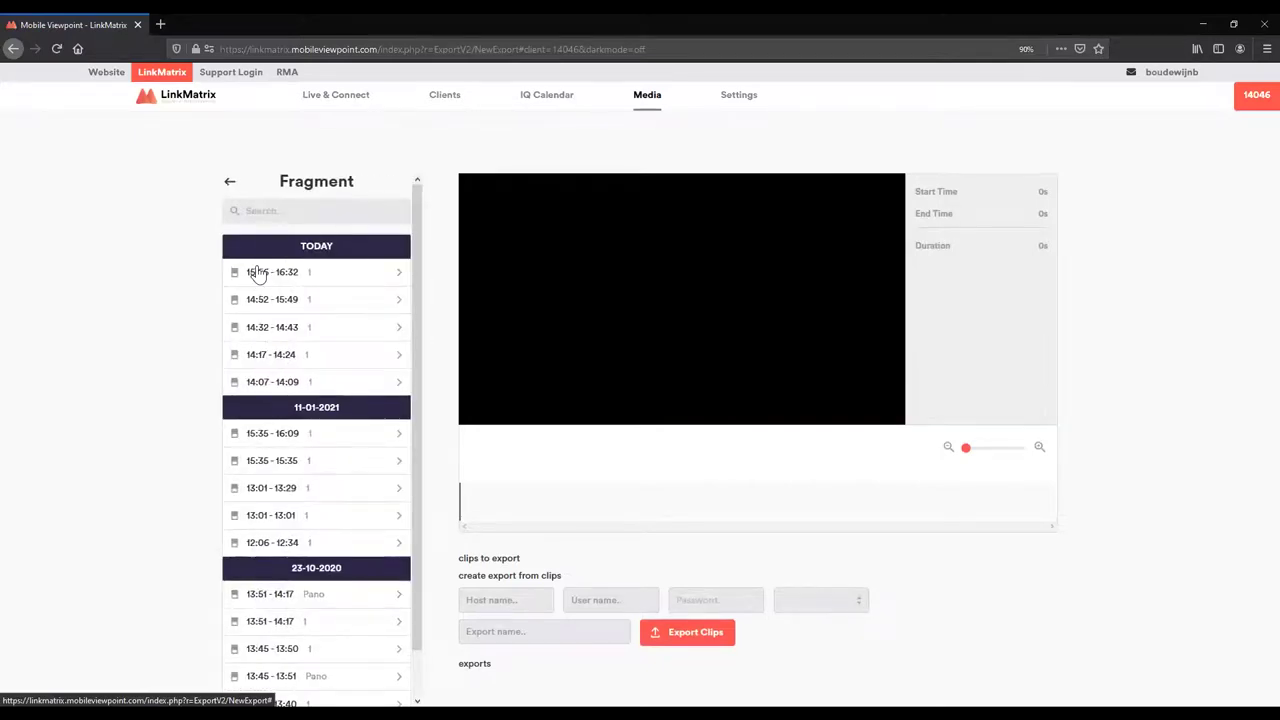
click(258, 280)
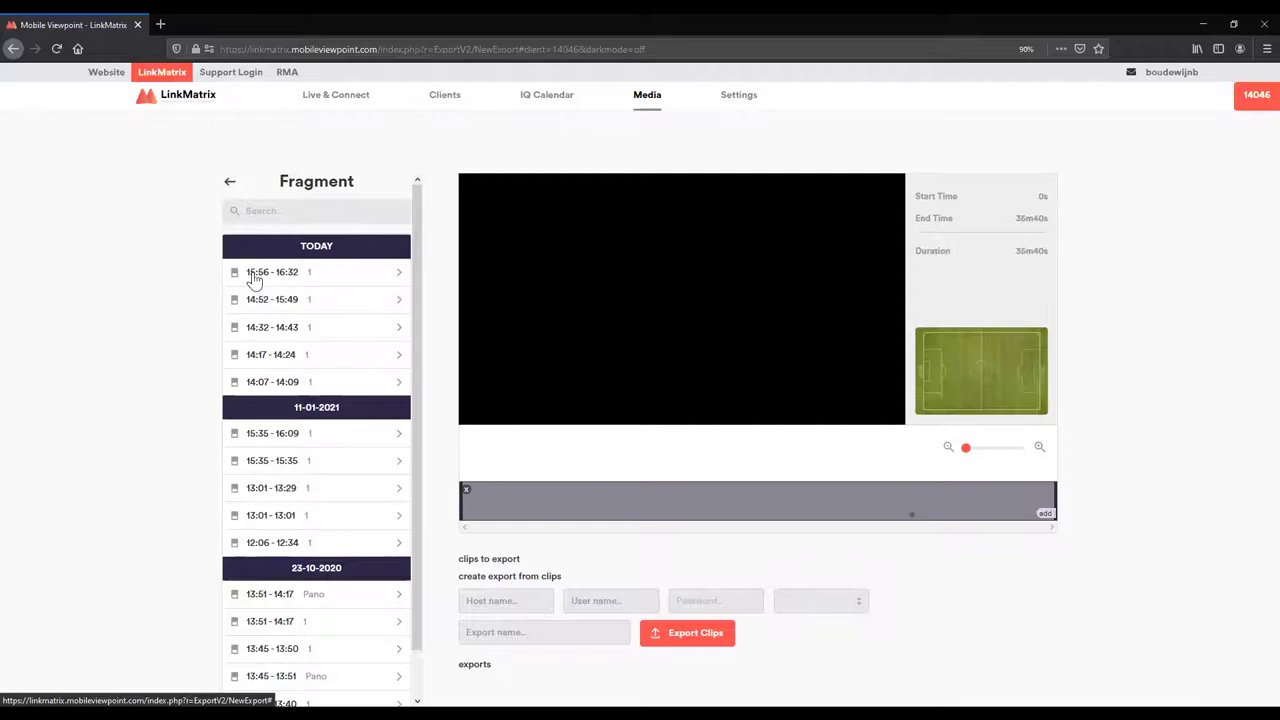